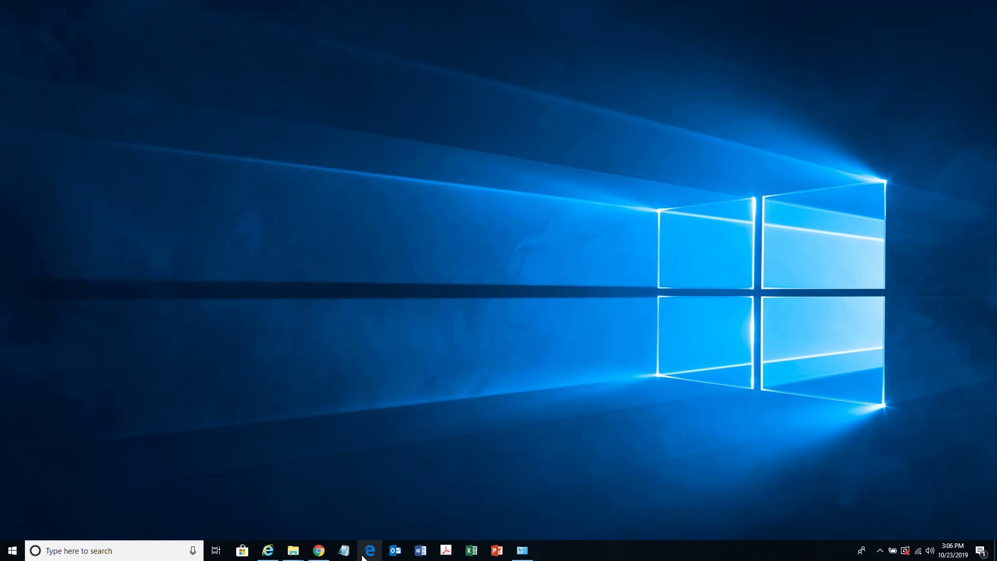
pyautogui.click(367, 552)
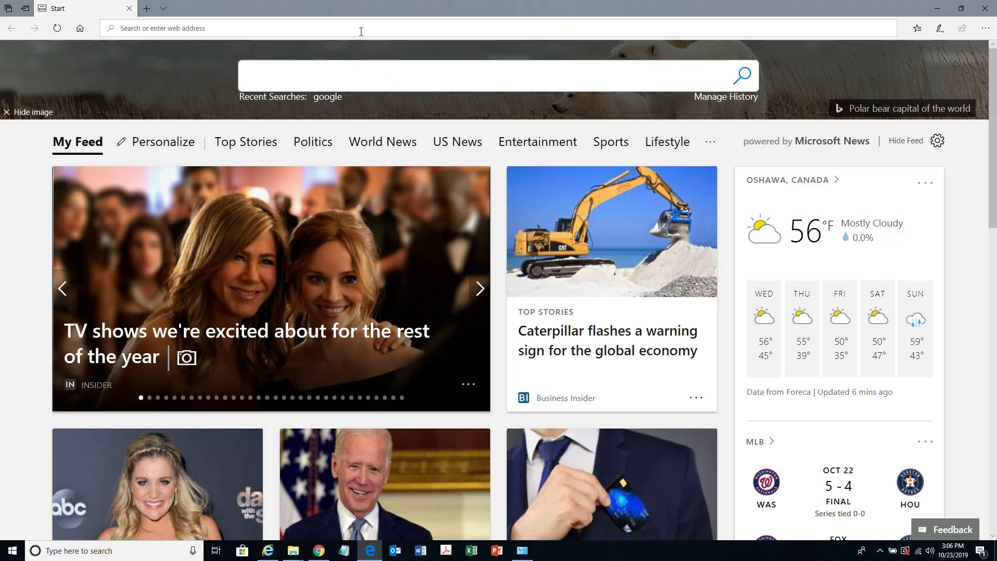
pyautogui.click(362, 31)
pyautogui.write('mo')
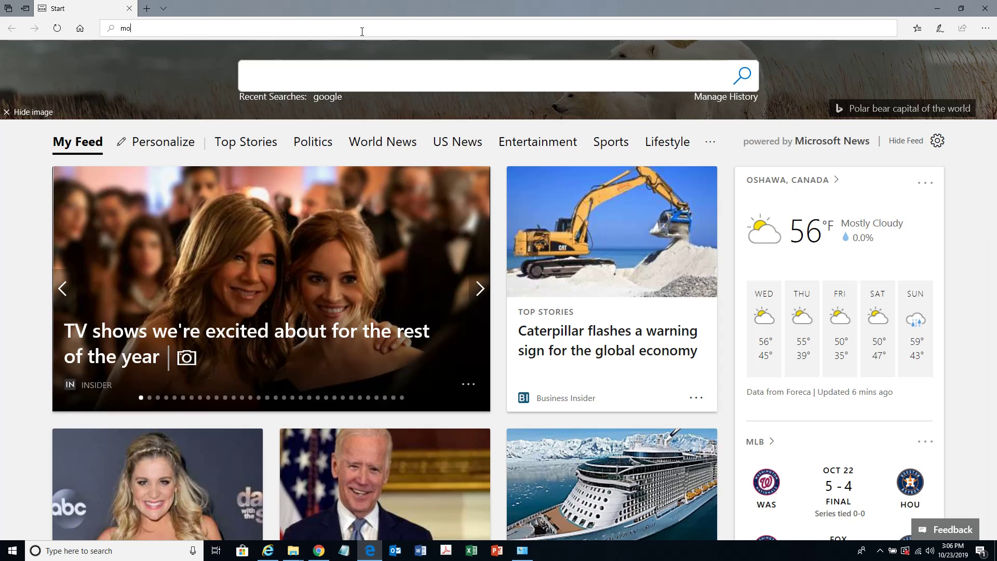
pyautogui.write('o')
pyautogui.press('BackSpace')
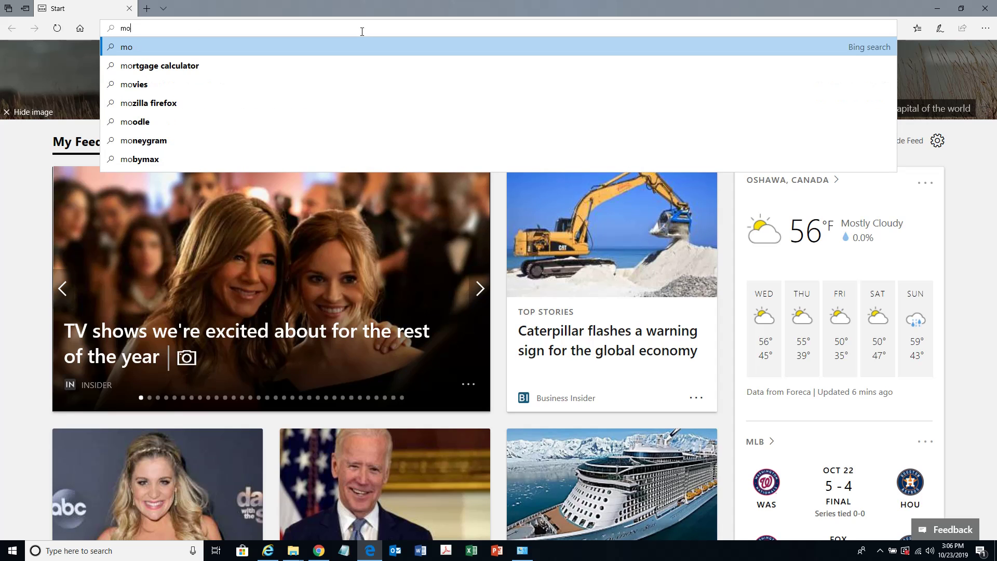
pyautogui.press('BackSpace')
pyautogui.press('BackSpace')
pyautogui.write('https://myhbi.net/')
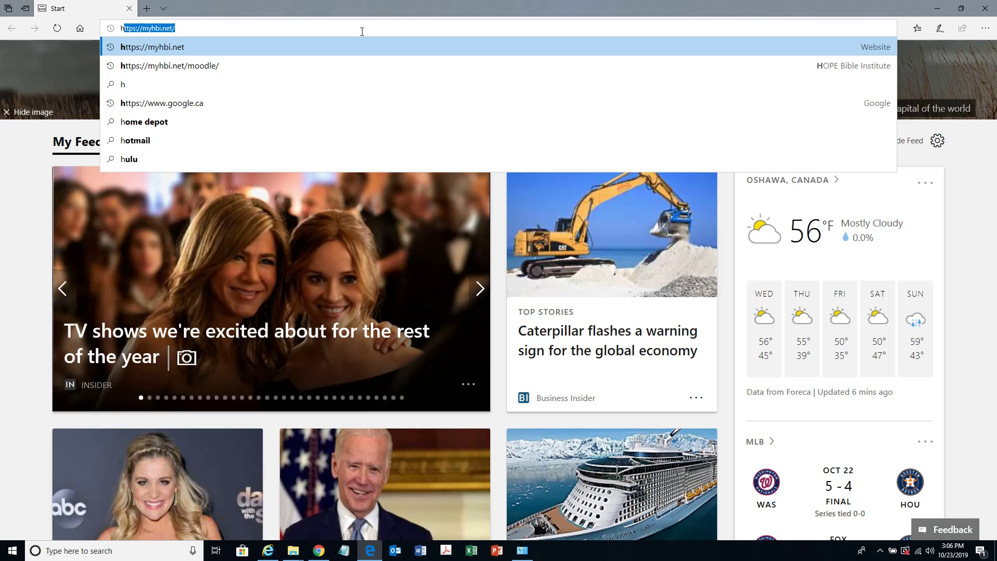
pyautogui.click(241, 66)
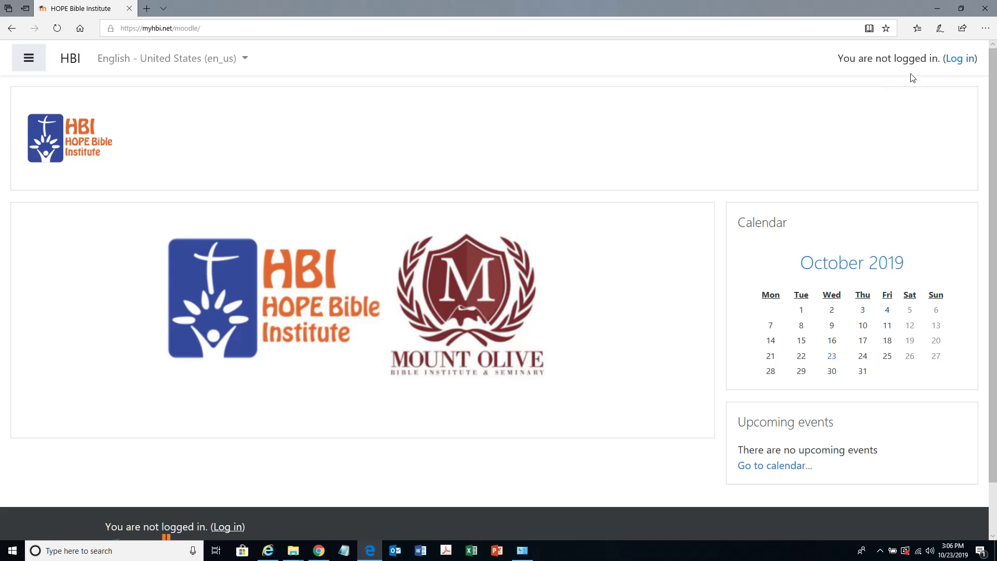
# - Log in to HBI Moodle with the demo account's e-mail username and password
pyautogui.click(961, 59)
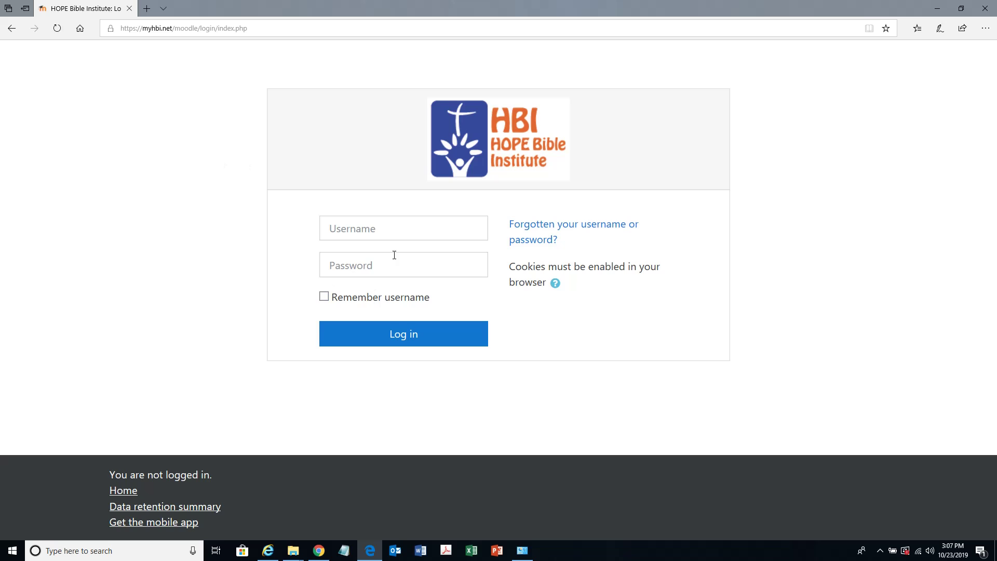
pyautogui.click(420, 227)
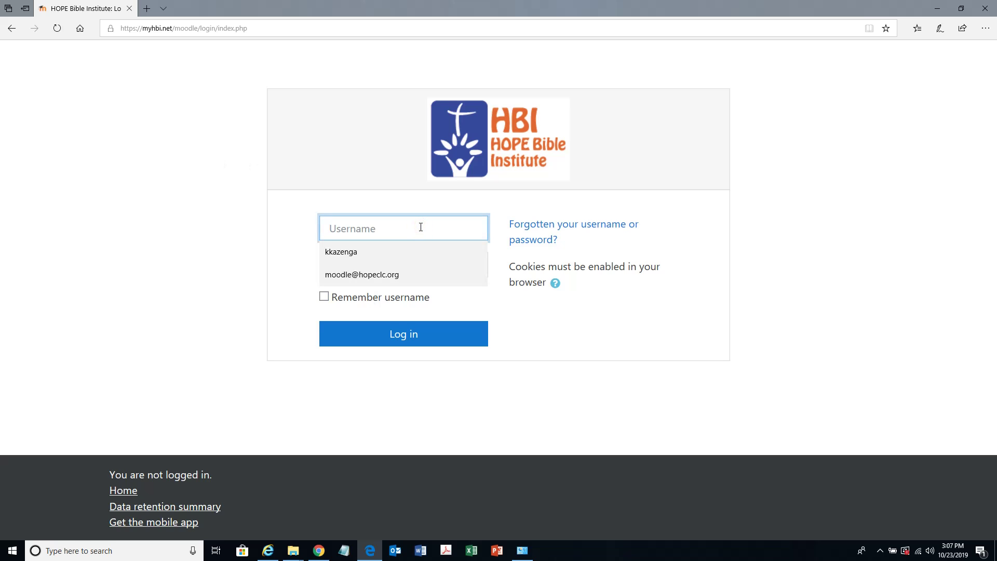
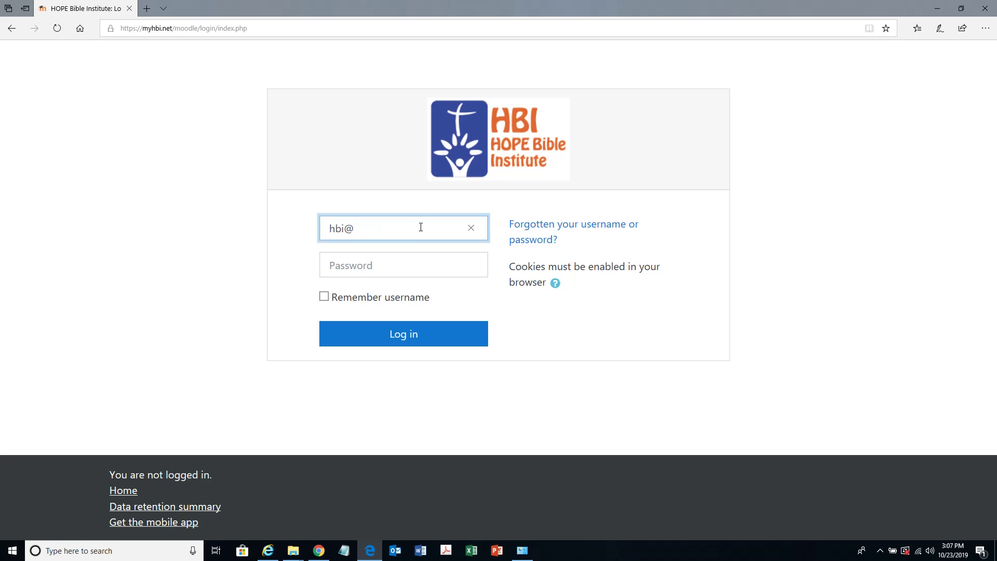
pyautogui.press('Tab')
pyautogui.write('***')
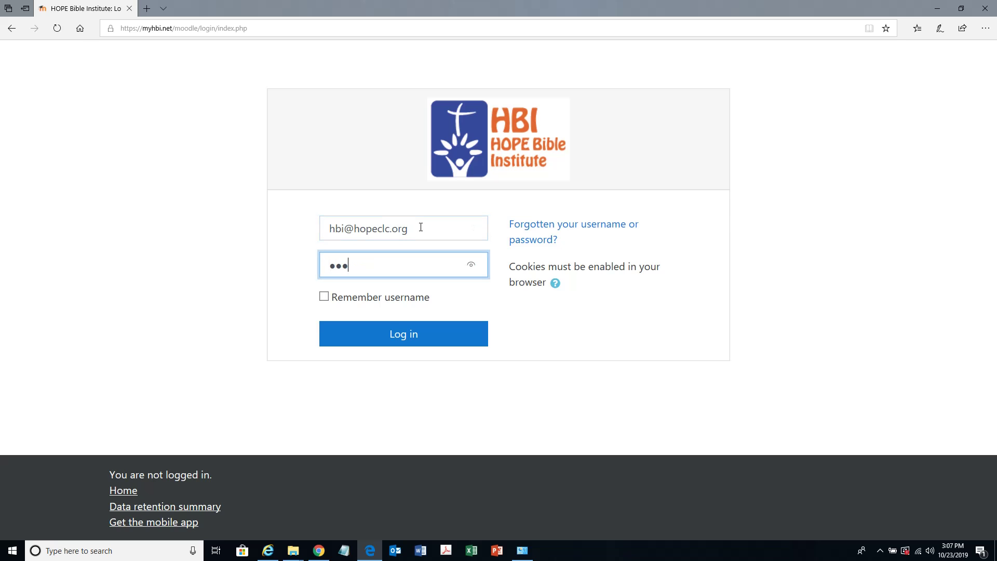
pyautogui.write('*******')
pyautogui.press('Return')
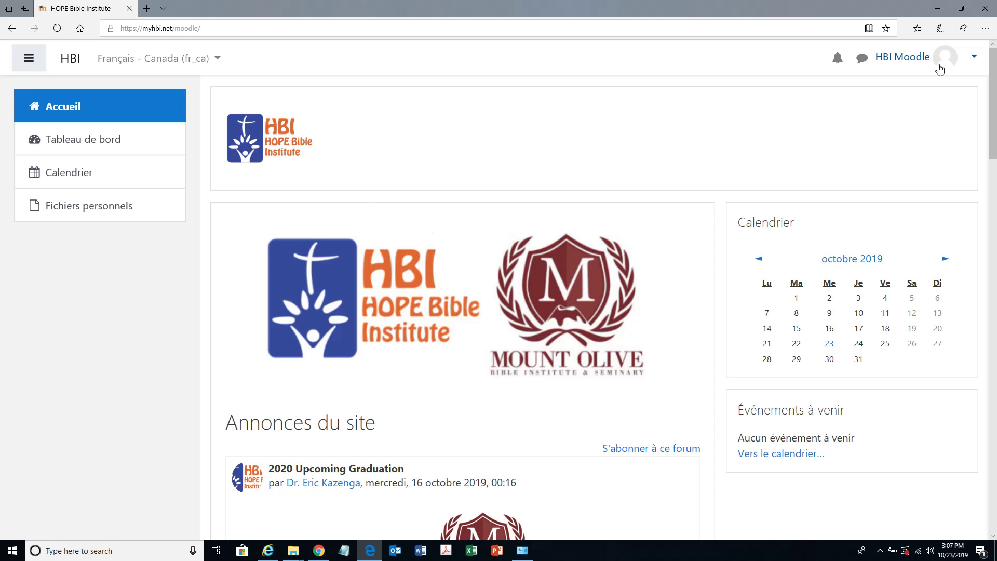
# - Choose Préférences from the user account menu at the top right
pyautogui.click(975, 58)
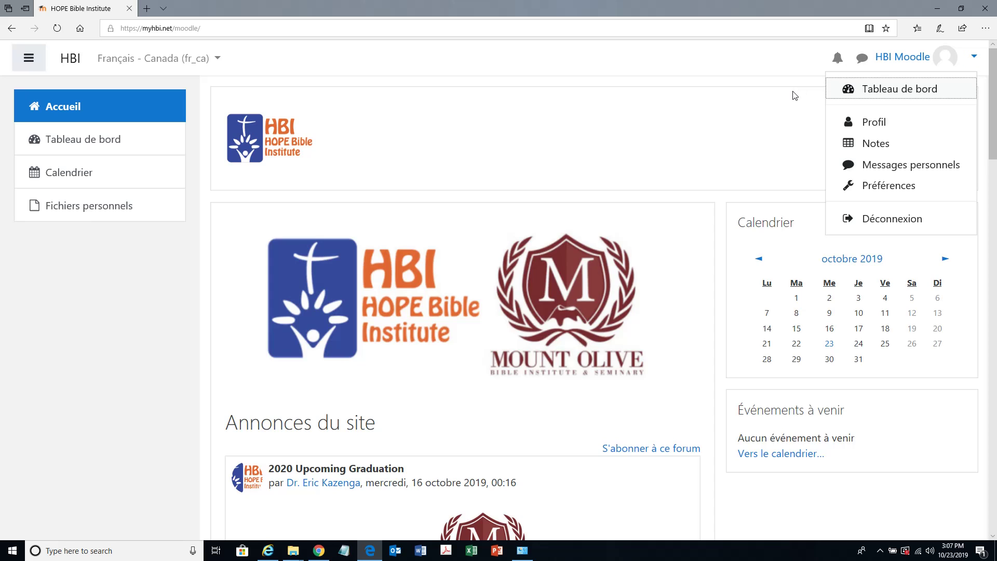
pyautogui.click(763, 63)
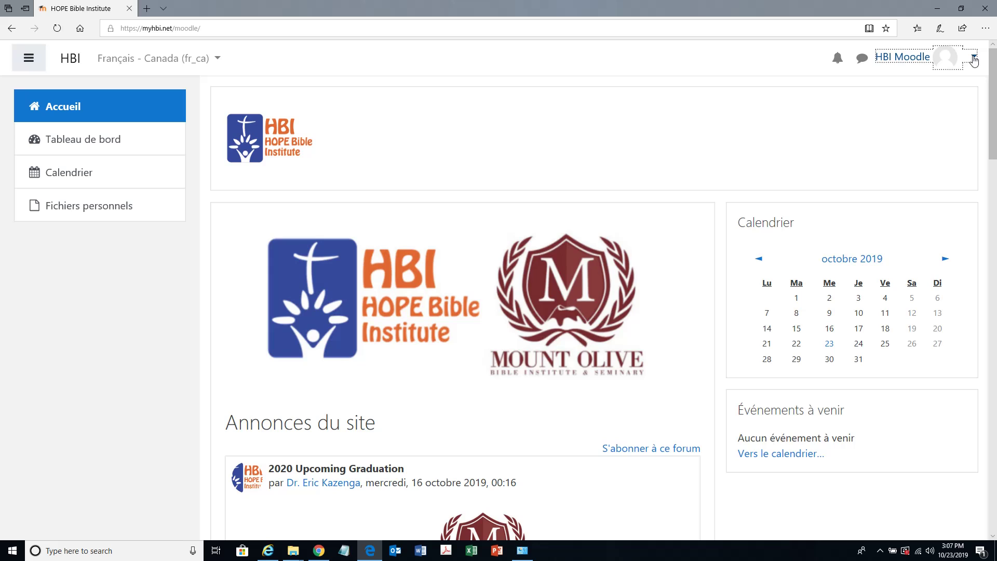
pyautogui.click(974, 61)
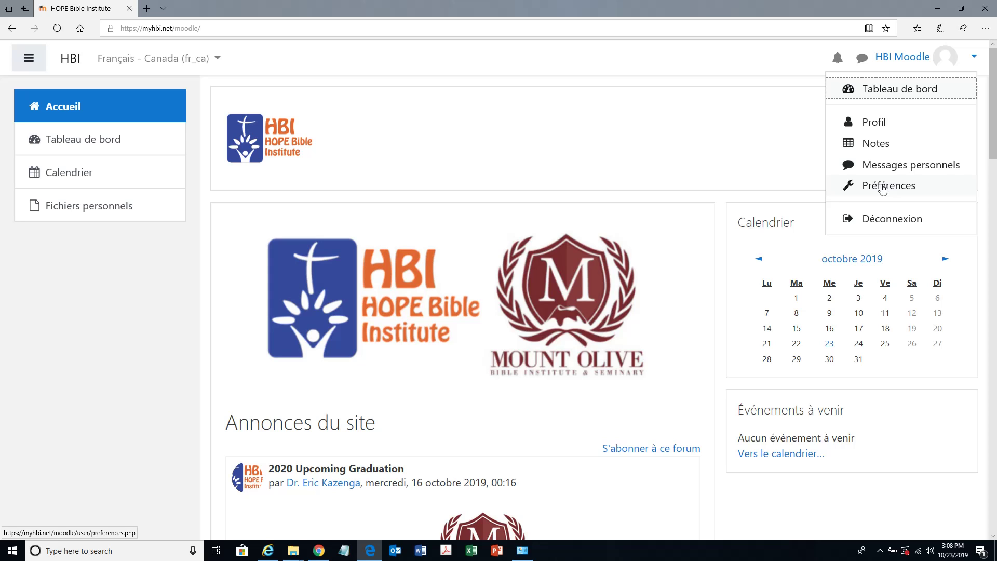
pyautogui.click(883, 188)
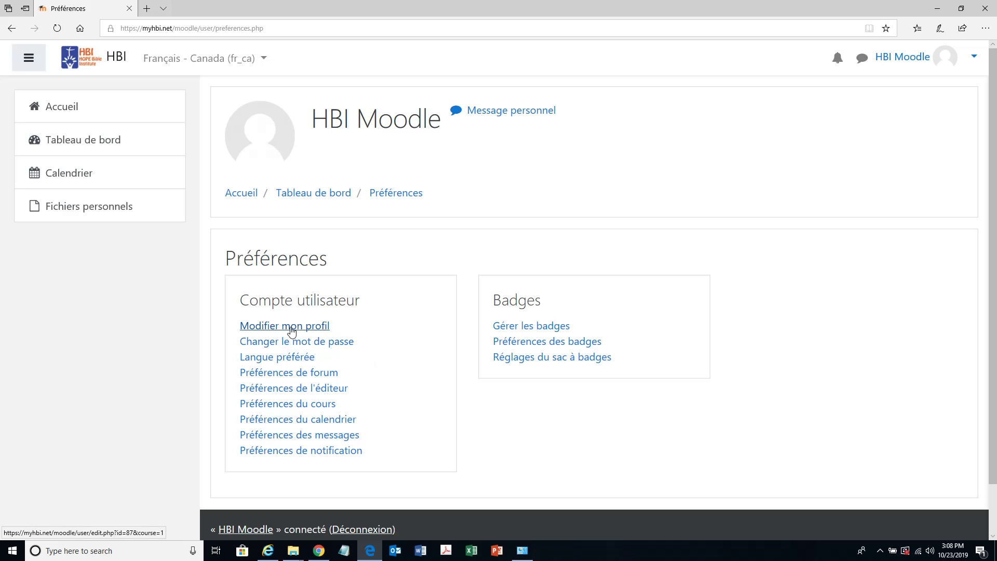
# - Upload jesus.png as the avatar in Modifier mon profil and save the profile
pyautogui.click(289, 326)
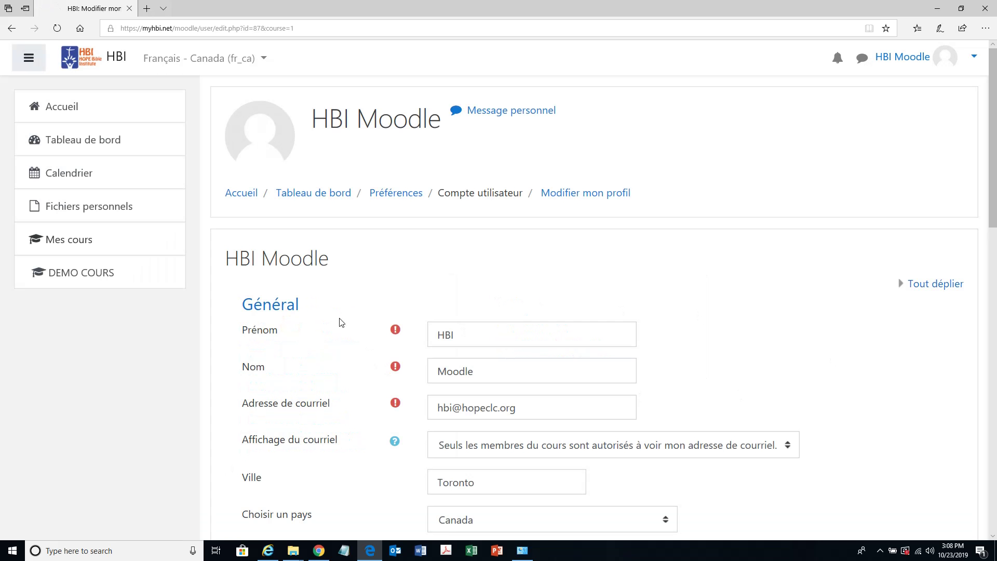
pyautogui.scroll(-7, 340, 323)
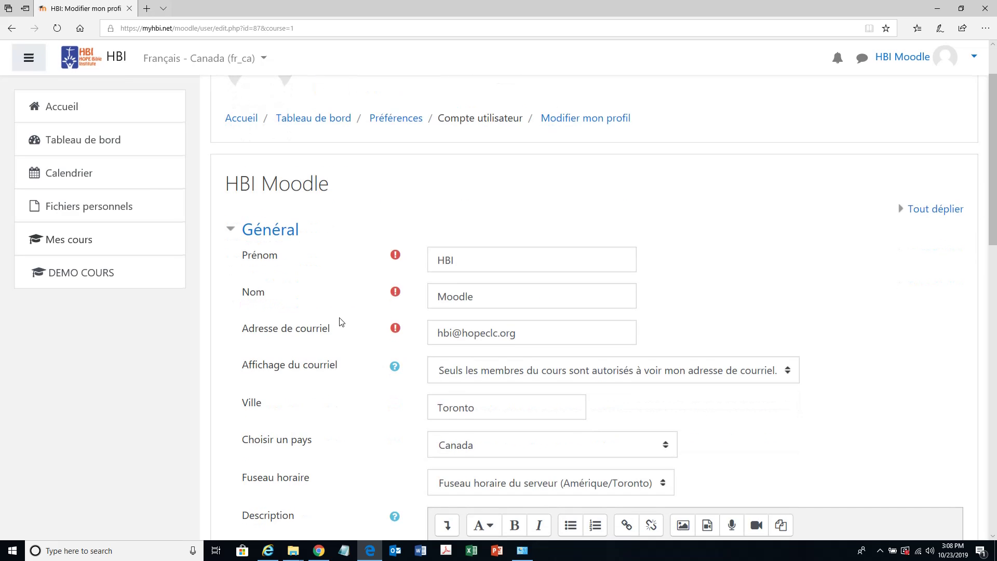
pyautogui.scroll(-6, 338, 320)
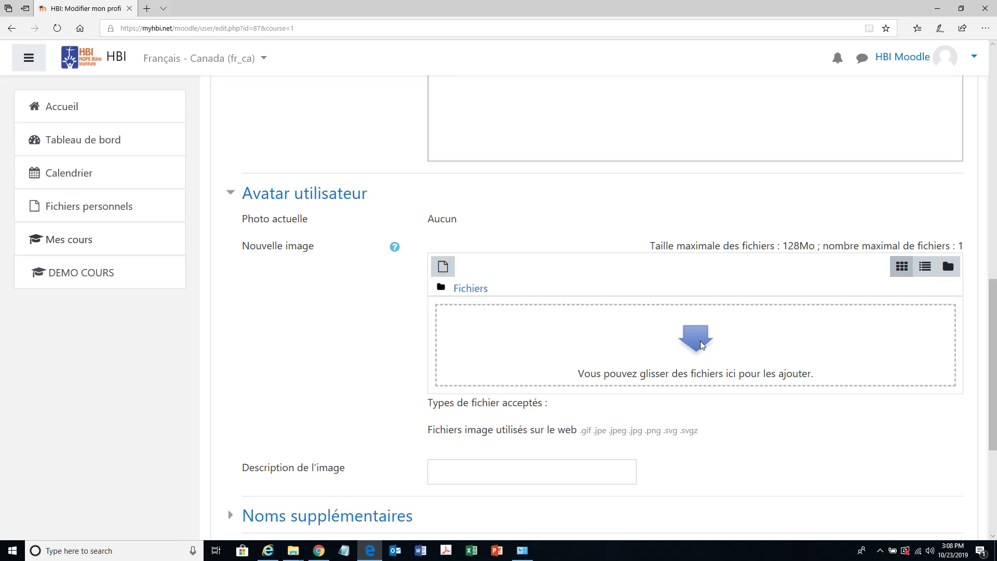
pyautogui.click(700, 345)
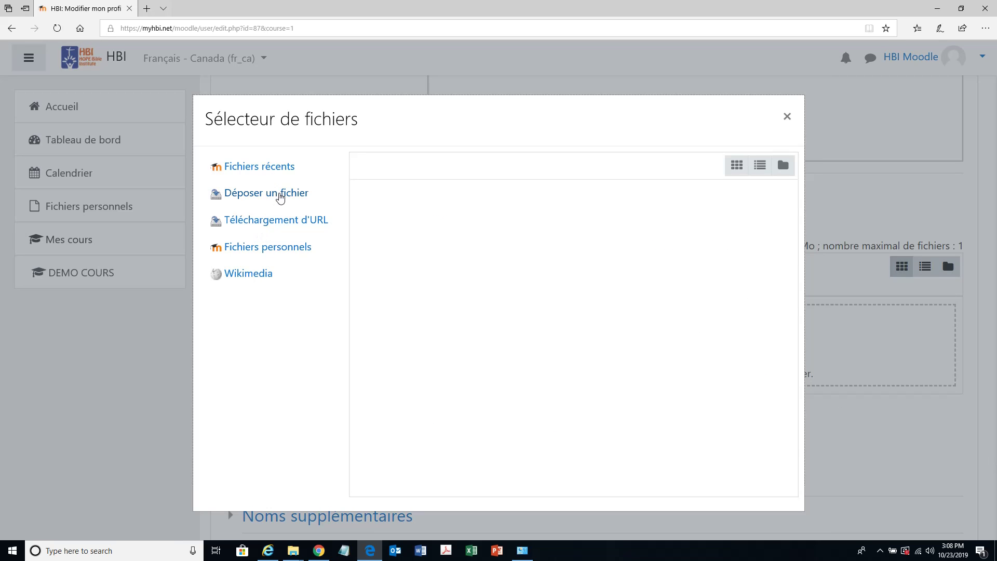
pyautogui.click(279, 196)
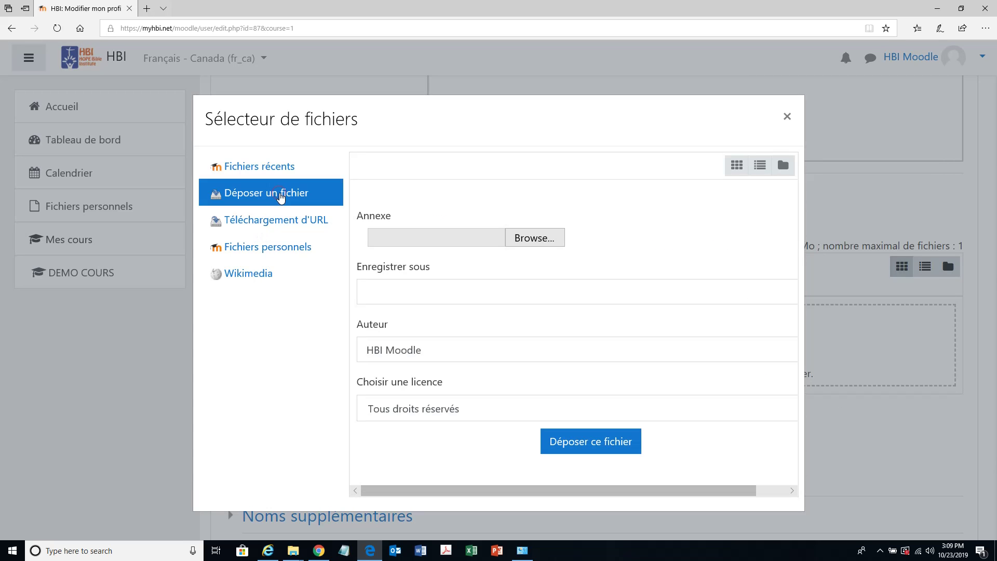
pyautogui.click(540, 242)
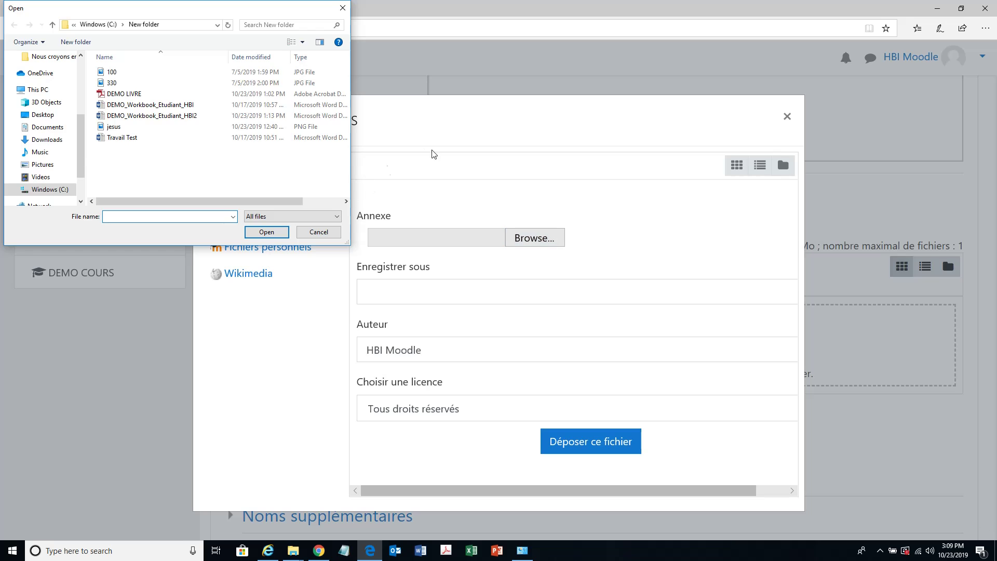
pyautogui.doubleClick(137, 127)
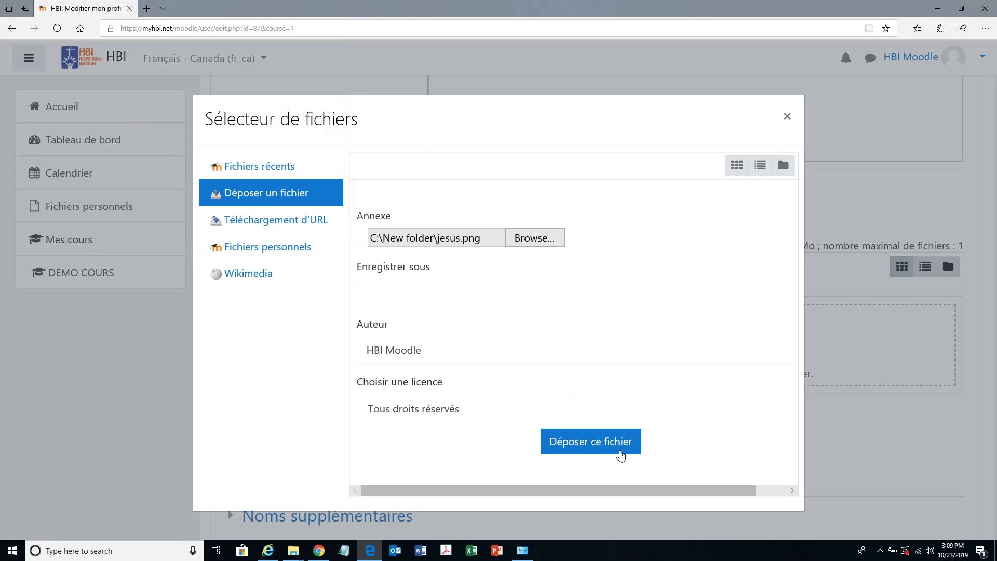
pyautogui.click(596, 448)
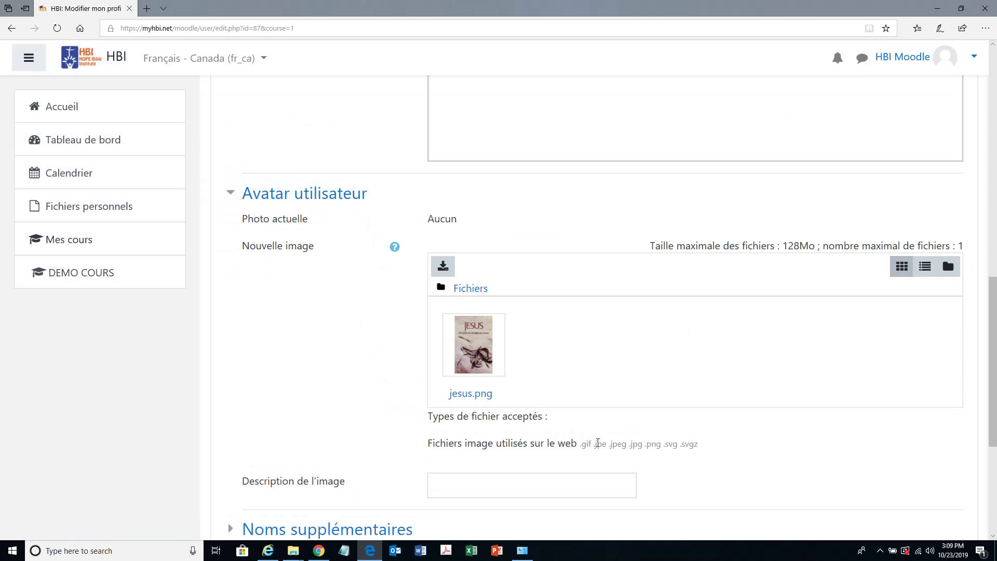
pyautogui.scroll(-5, 575, 408)
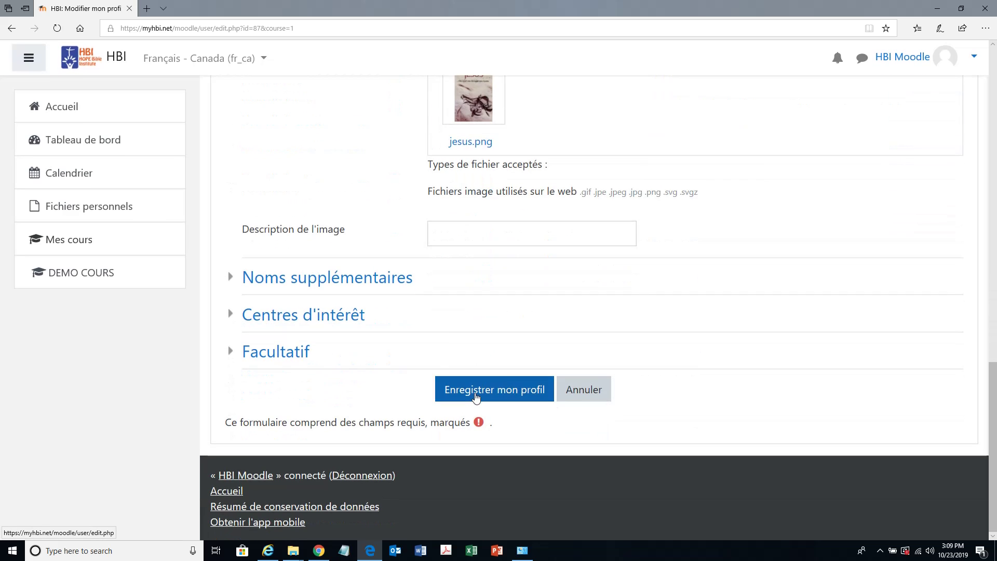
pyautogui.click(476, 397)
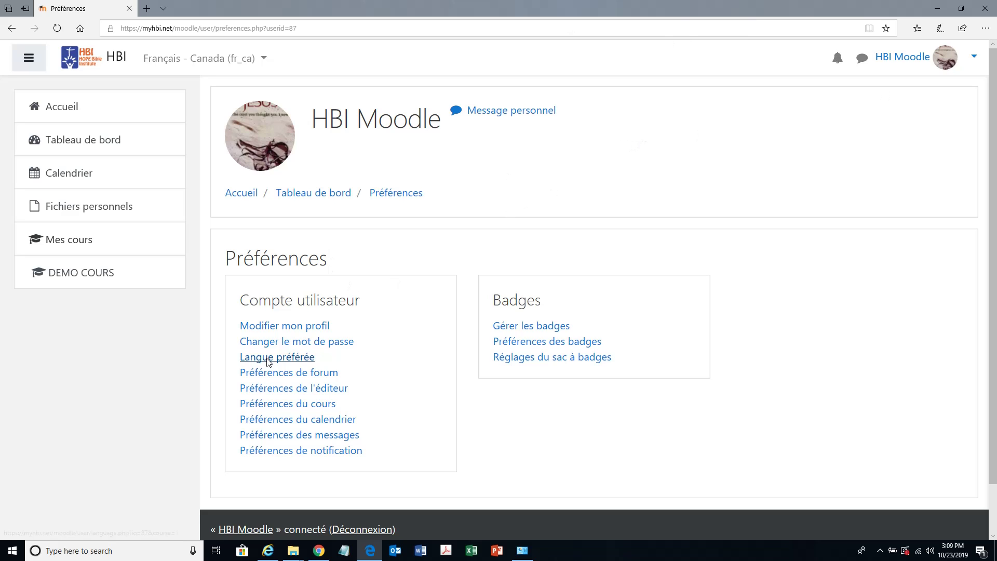
# - Review the password requirements on the change-password page, then return to Préférences
pyautogui.click(323, 346)
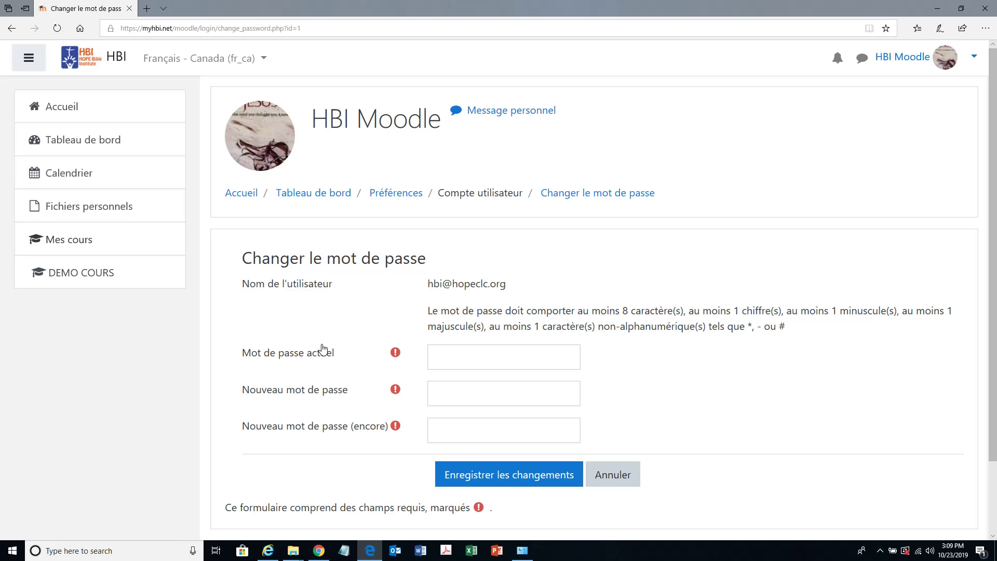
pyautogui.scroll(-2, 322, 347)
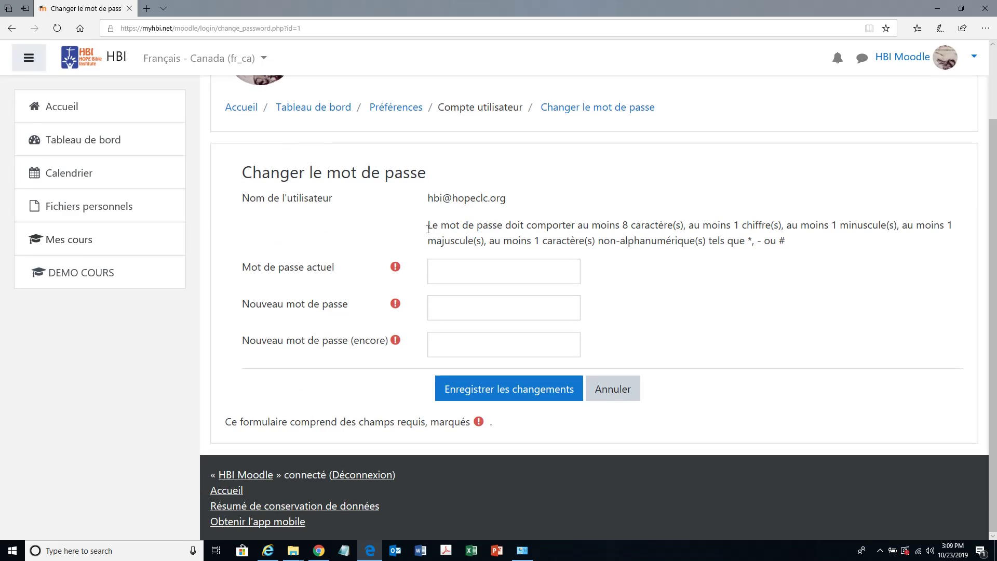
pyautogui.moveTo(428, 227); pyautogui.dragTo(840, 234)
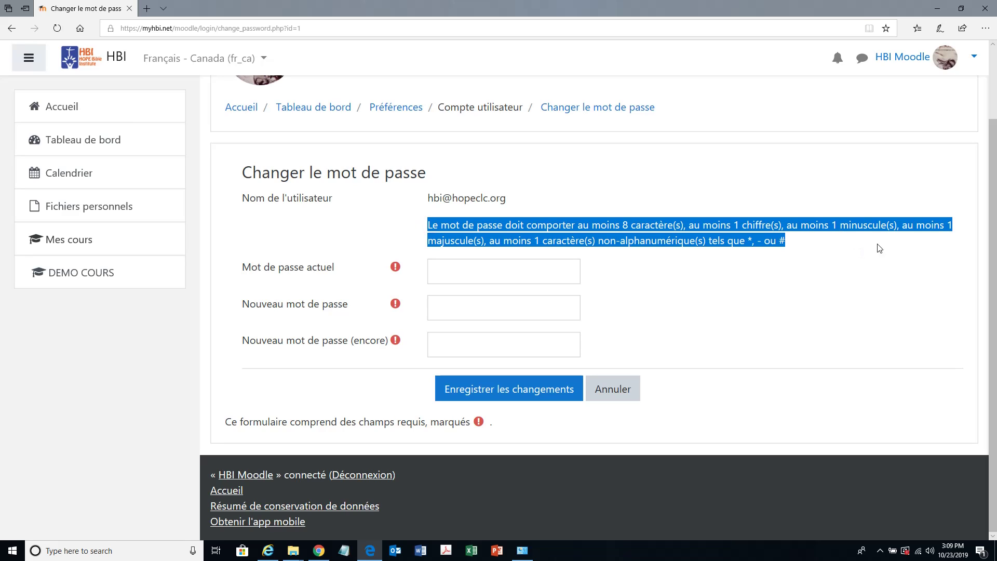
pyautogui.click(10, 31)
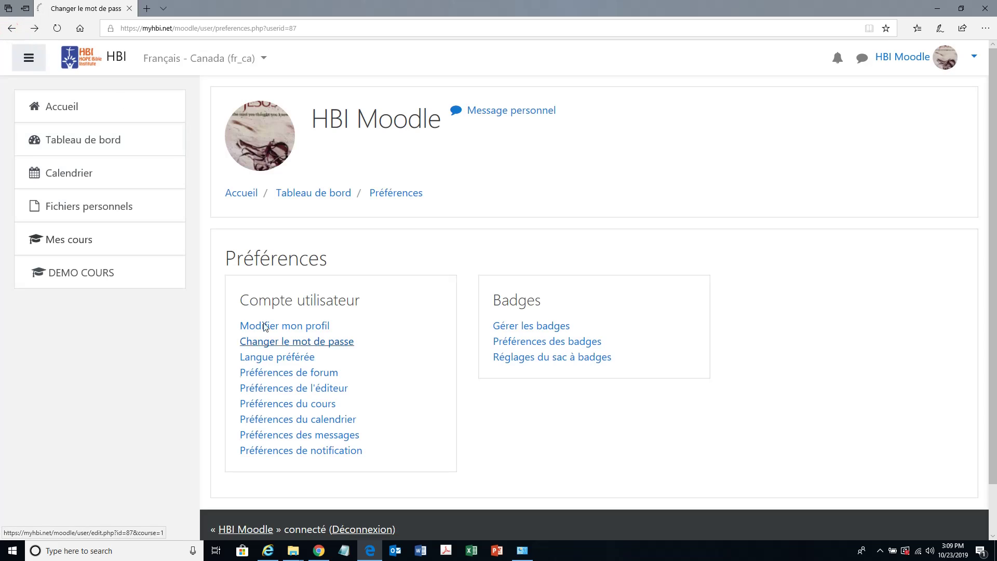
# - Leave the preferred language at Français - Canada (fr_ca) and cancel without saving
pyautogui.click(287, 362)
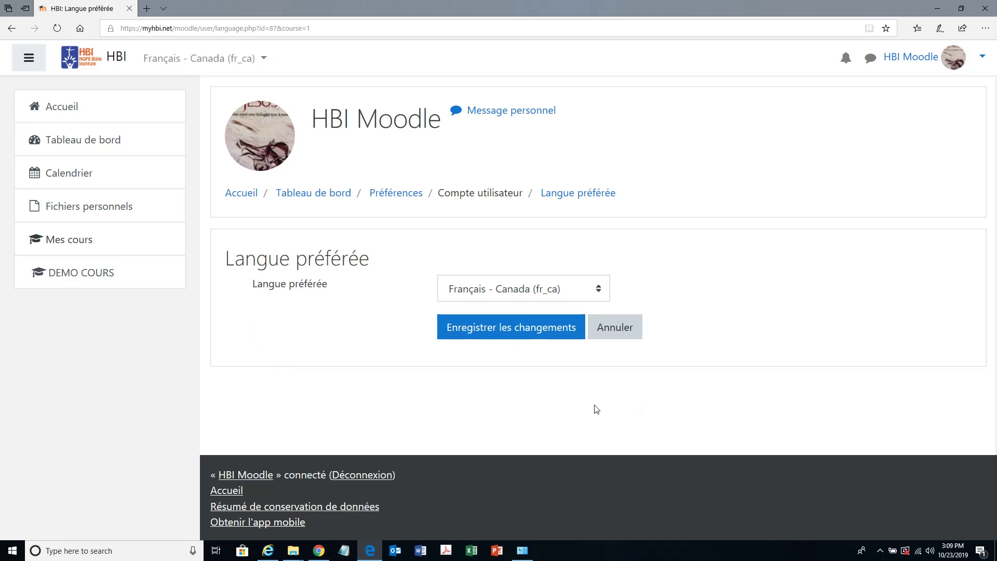
pyautogui.click(598, 294)
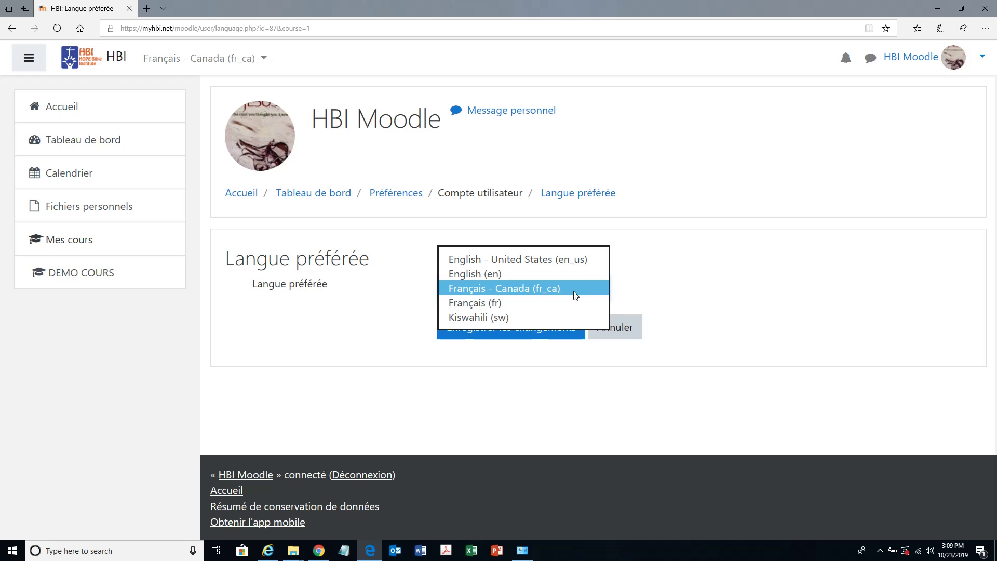
pyautogui.click(765, 386)
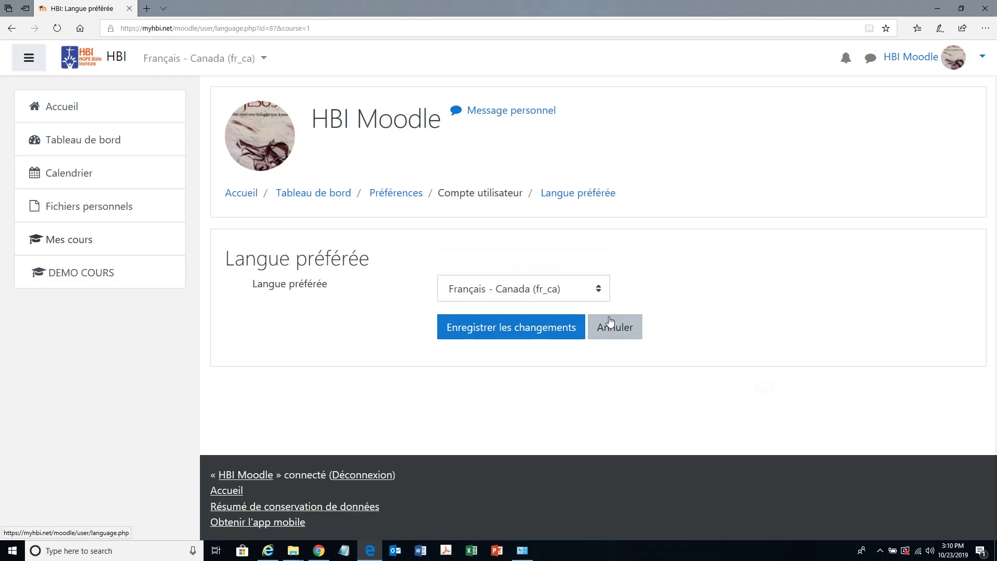
pyautogui.click(605, 327)
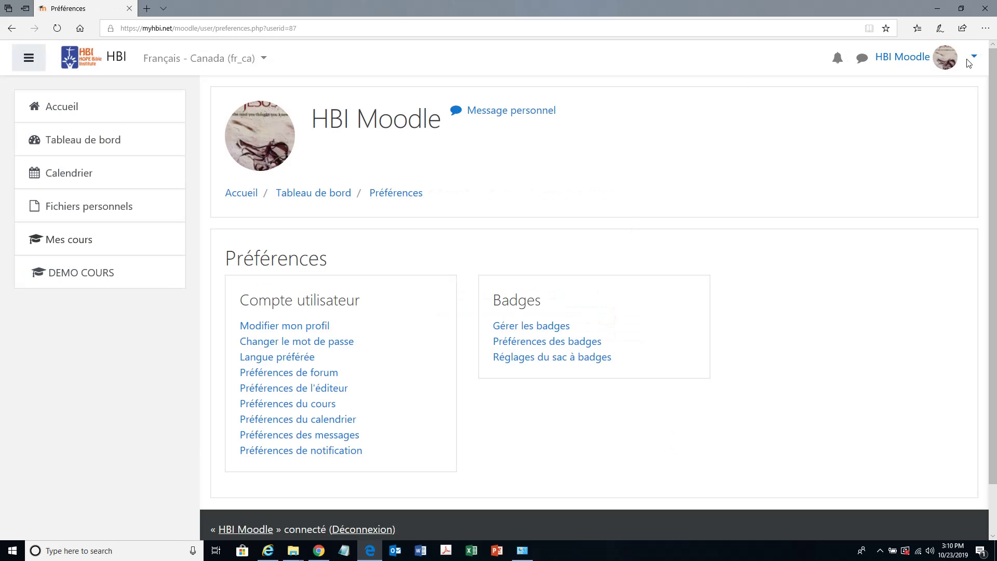
# - Choose Tableau de bord from the user account menu
pyautogui.click(974, 58)
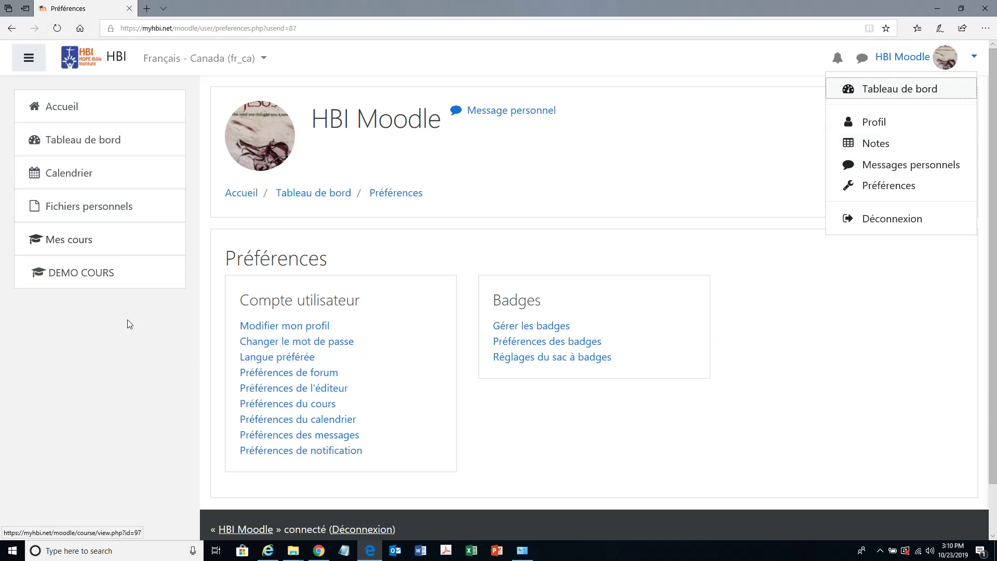
pyautogui.click(908, 93)
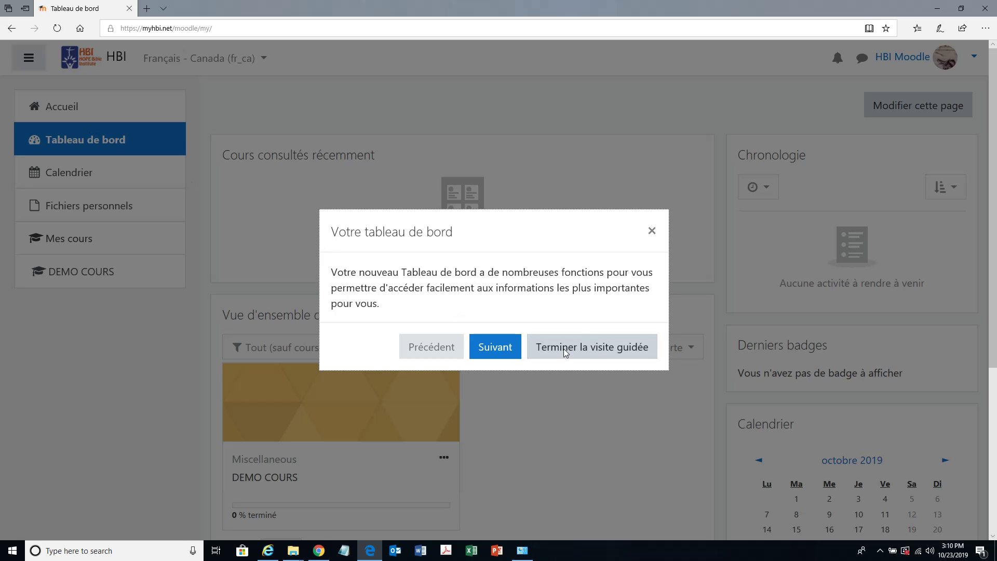
# - Advance and close the dashboard tour, then scroll to the DEMO COURS course card
pyautogui.click(509, 347)
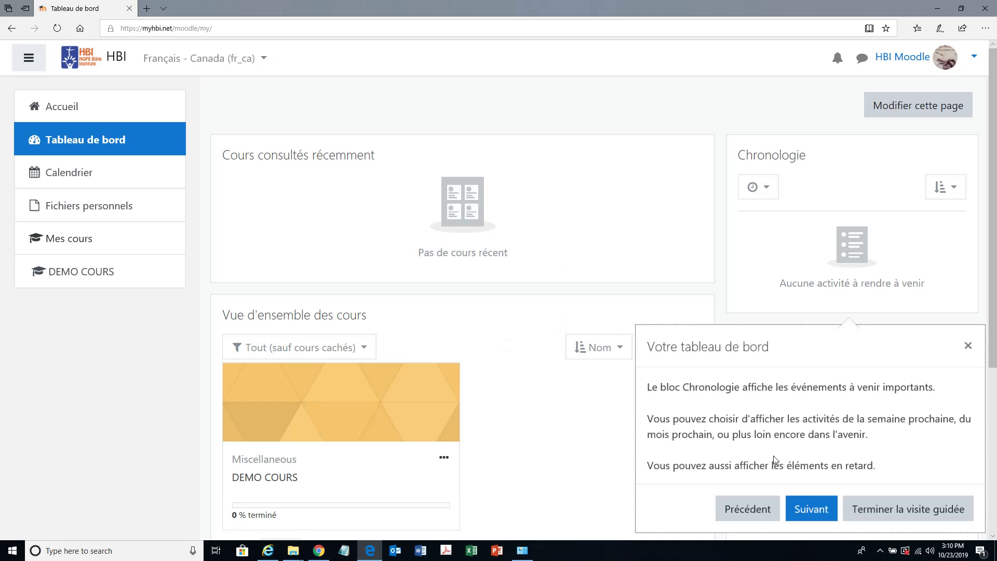
pyautogui.click(967, 346)
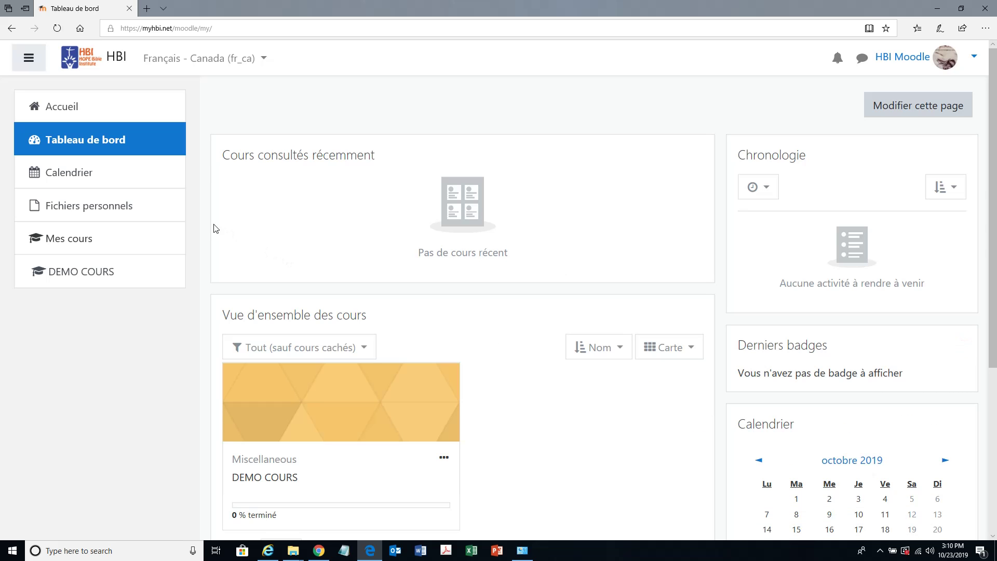
pyautogui.scroll(-4, 498, 389)
pyautogui.scroll(4, 478, 383)
pyautogui.scroll(-3, 476, 417)
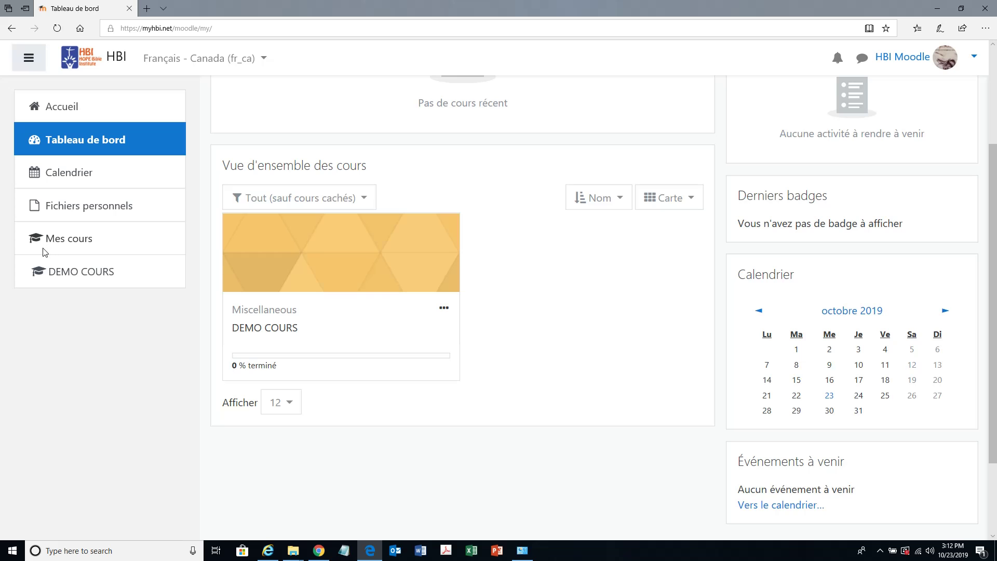
# - Open DEMO COURS from the Accueil page and end the messaging interface tour
pyautogui.click(59, 112)
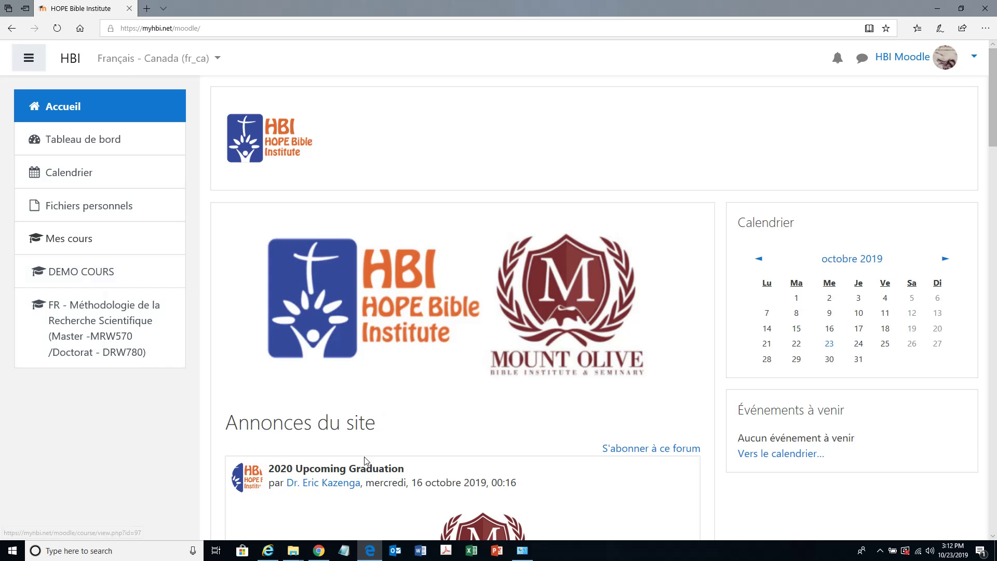
pyautogui.scroll(-15, 336, 362)
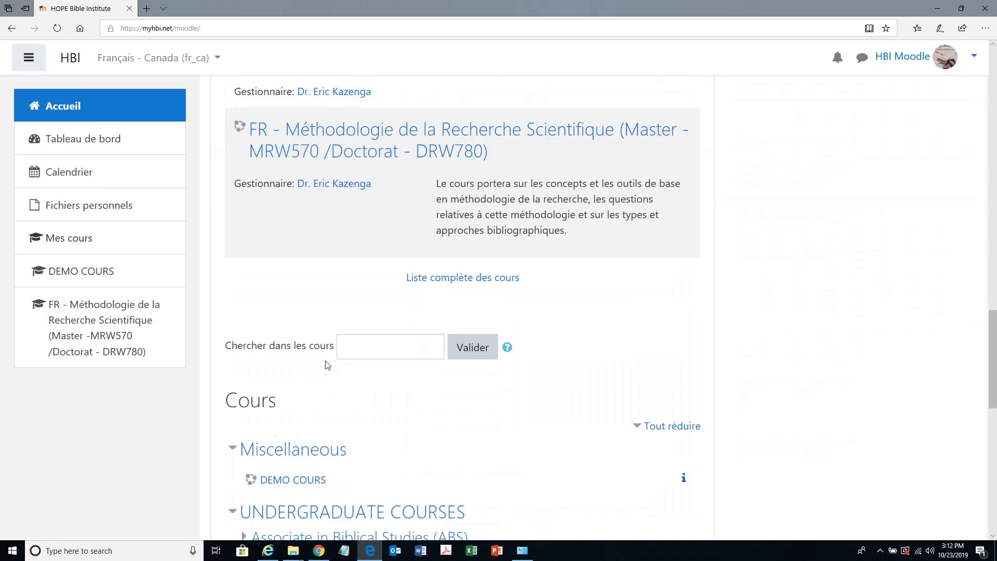
pyautogui.scroll(3, 327, 365)
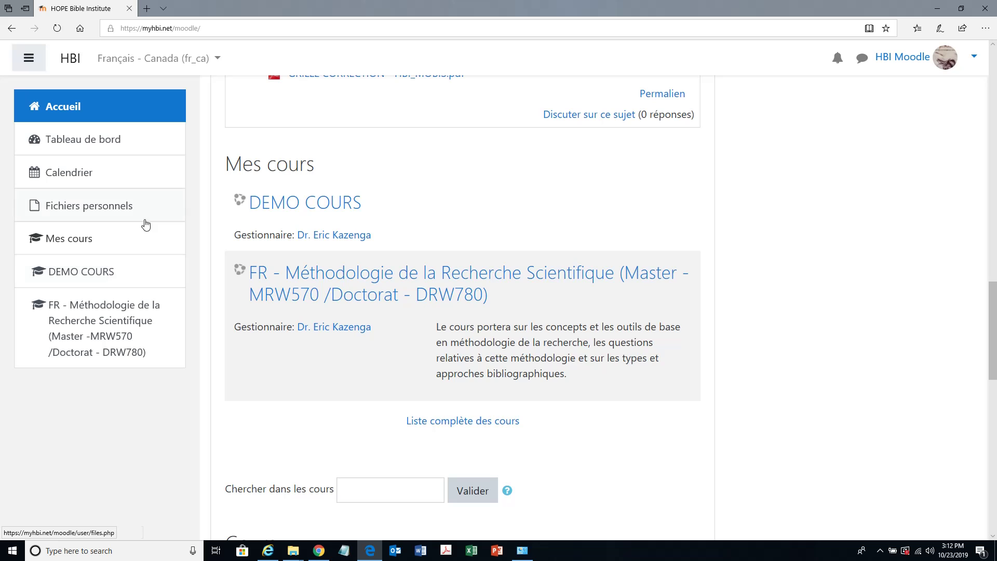
pyautogui.click(91, 279)
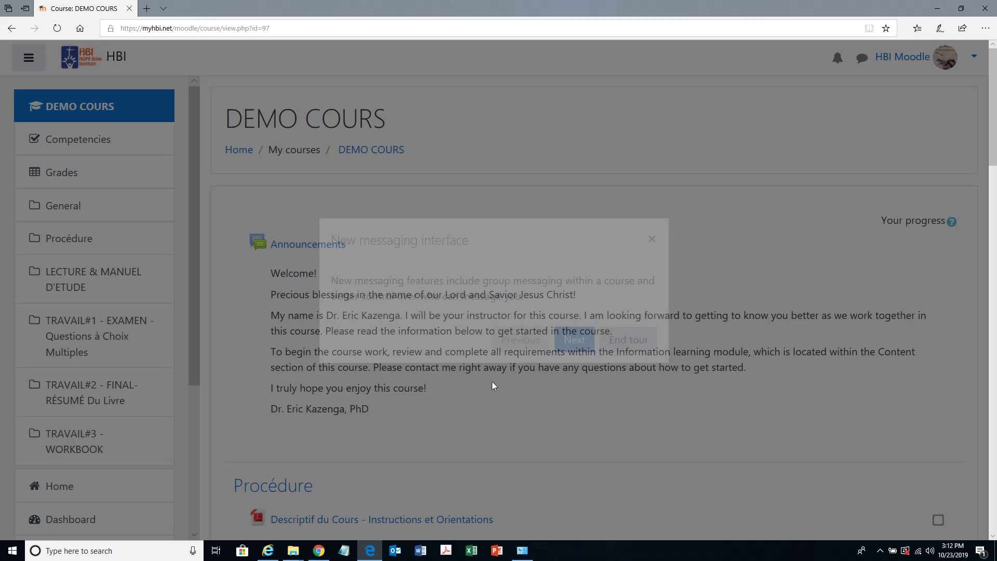
pyautogui.click(629, 340)
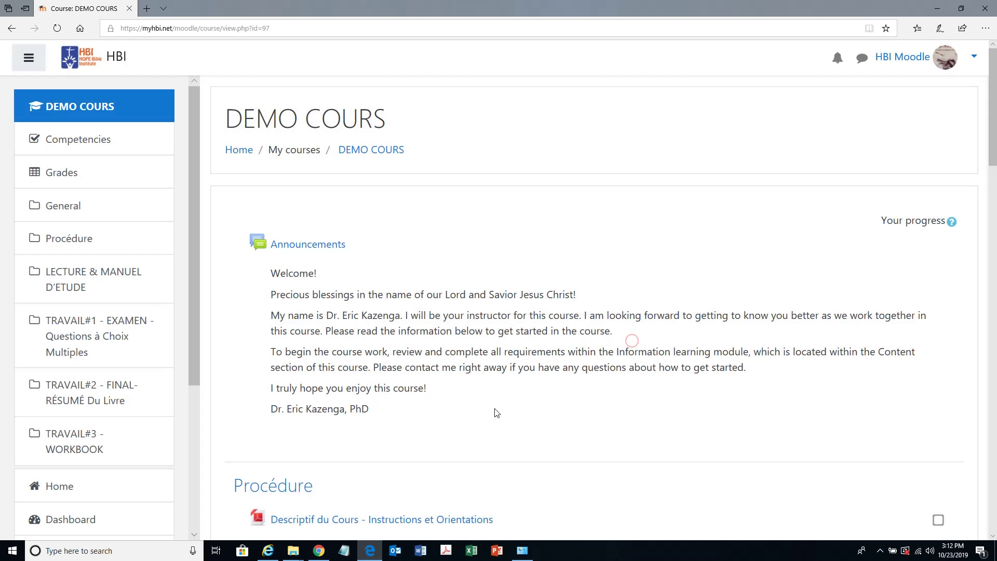
# - Scroll through the DEMO COURS sections and highlight the welcome announcement text
pyautogui.scroll(-3, 537, 372)
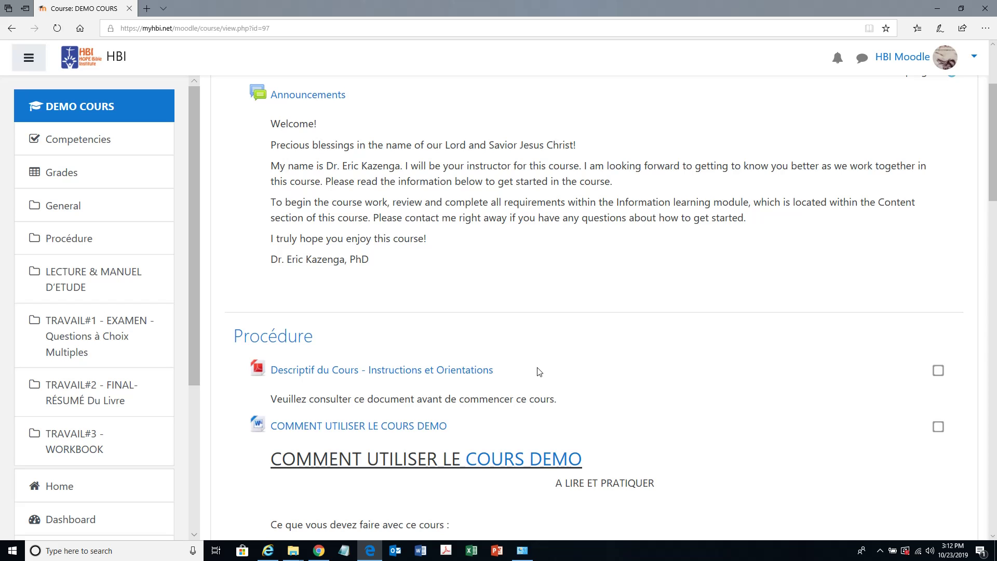
pyautogui.moveTo(992, 162)
pyautogui.mouseDown()
pyautogui.moveTo(993, 121)
pyautogui.moveTo(985, 157)
pyautogui.mouseUp()
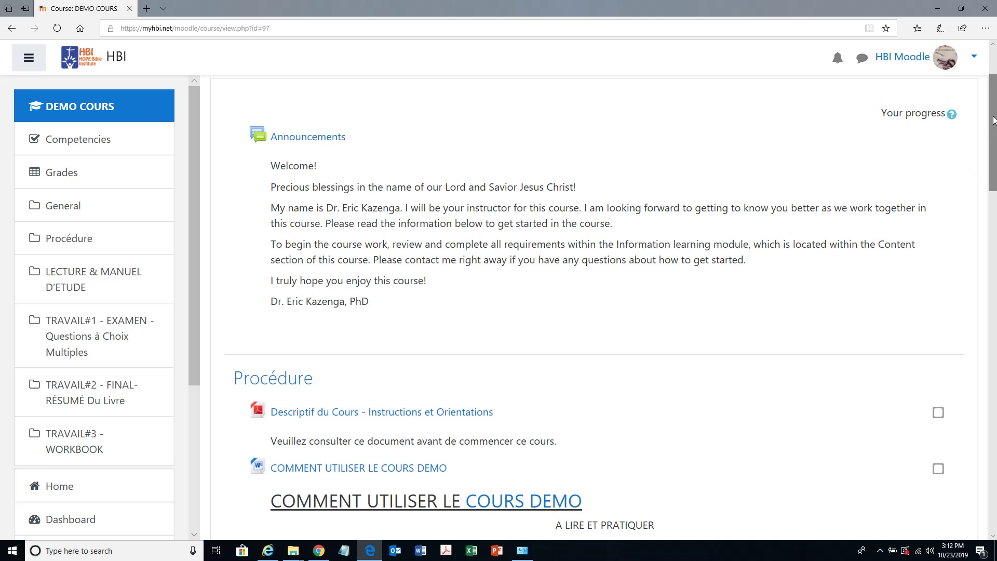
pyautogui.moveTo(993, 119); pyautogui.dragTo(994, 466)
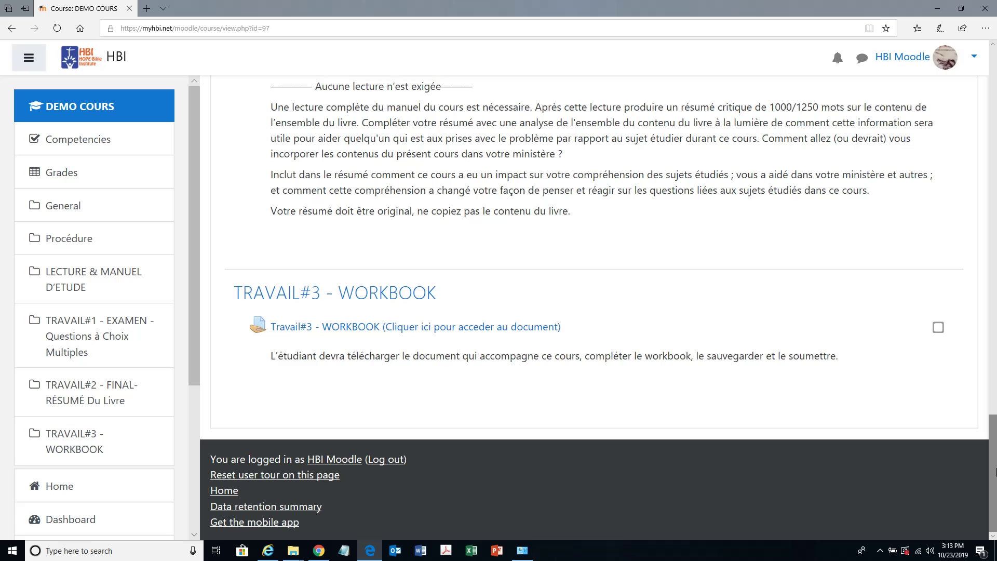
pyautogui.moveTo(992, 441); pyautogui.dragTo(994, 87)
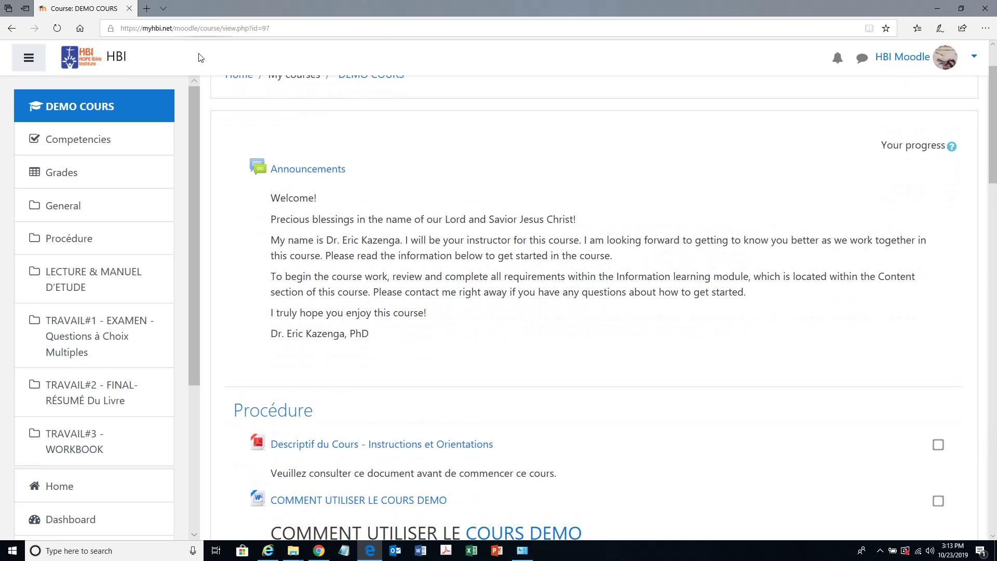
pyautogui.moveTo(391, 344); pyautogui.dragTo(254, 171)
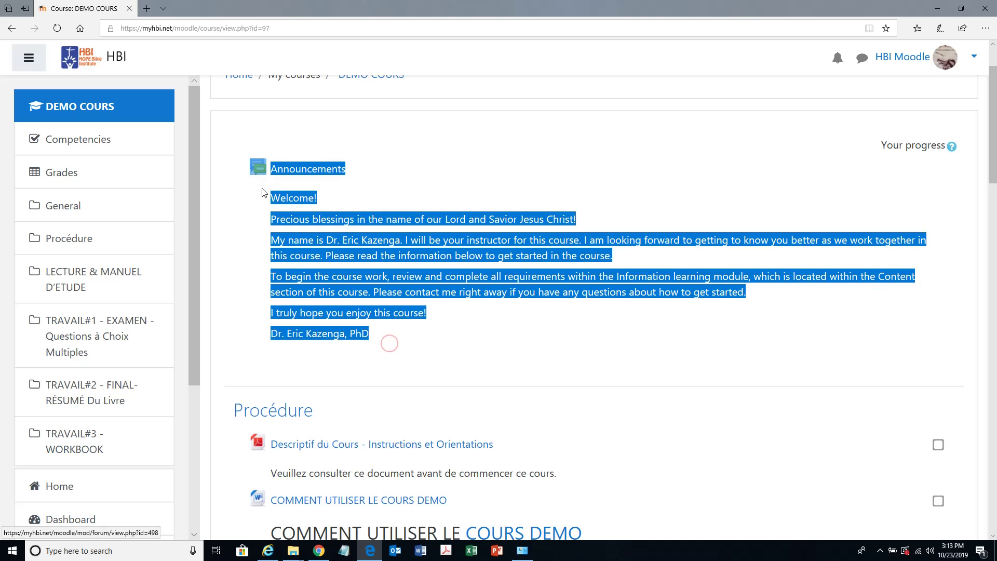
pyautogui.click(568, 346)
pyautogui.scroll(-4, 568, 345)
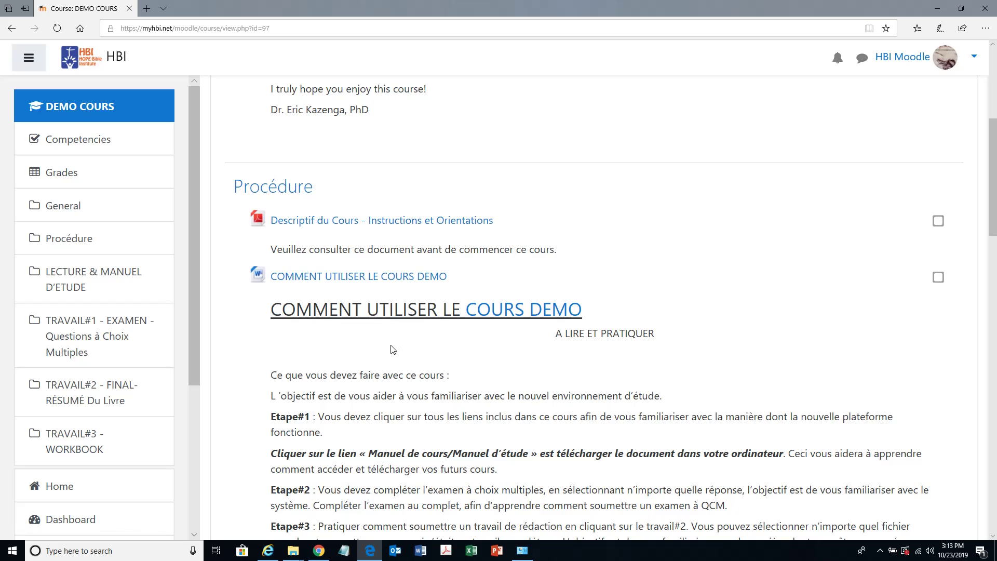
pyautogui.scroll(-1, 393, 349)
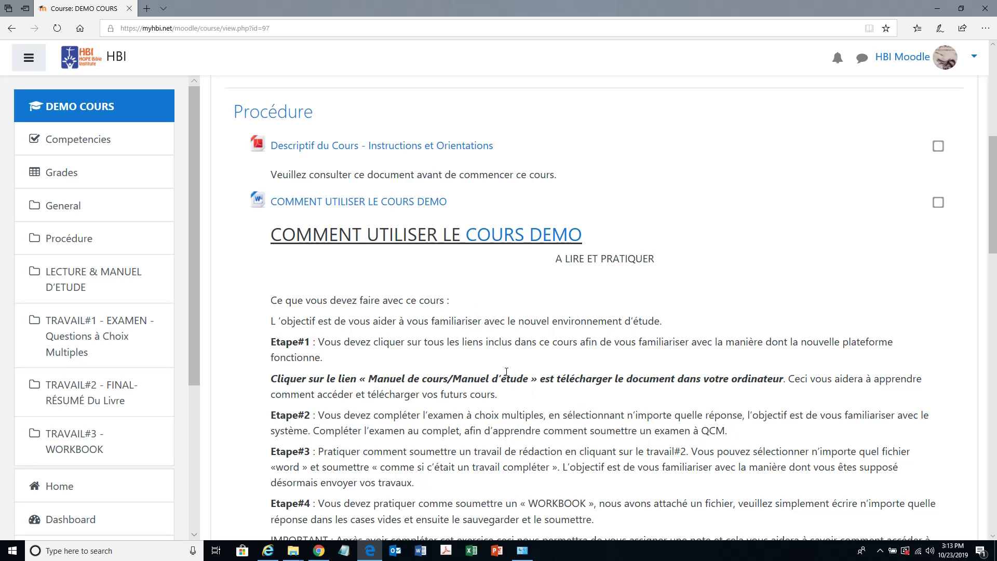
pyautogui.scroll(-2, 499, 372)
pyautogui.scroll(-3, 489, 372)
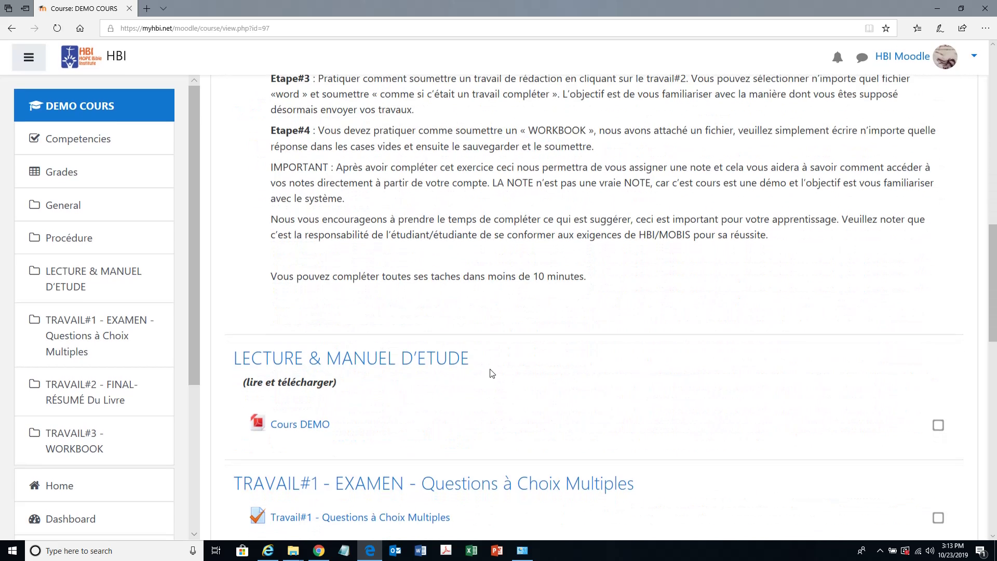
pyautogui.scroll(3, 489, 369)
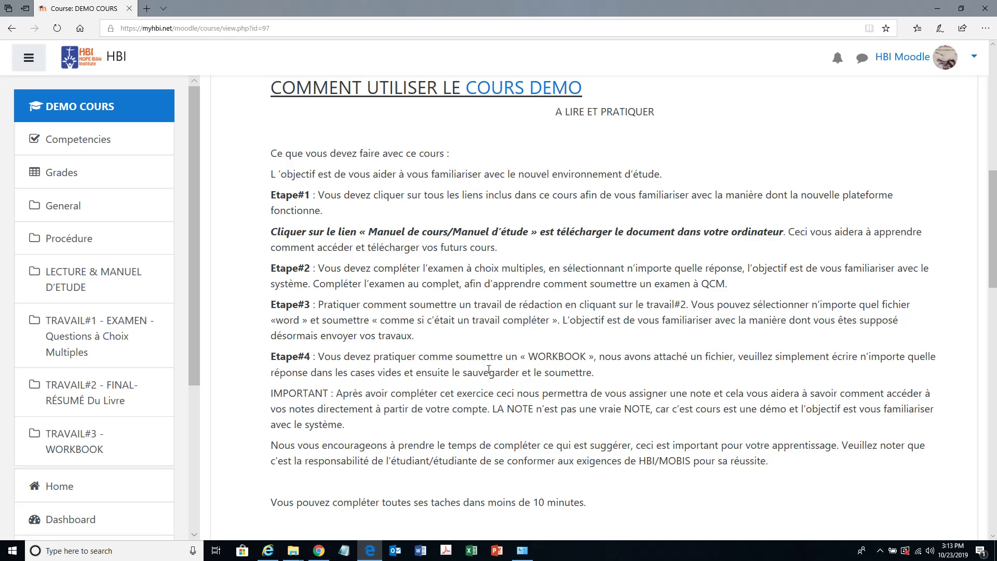
pyautogui.scroll(-3, 513, 357)
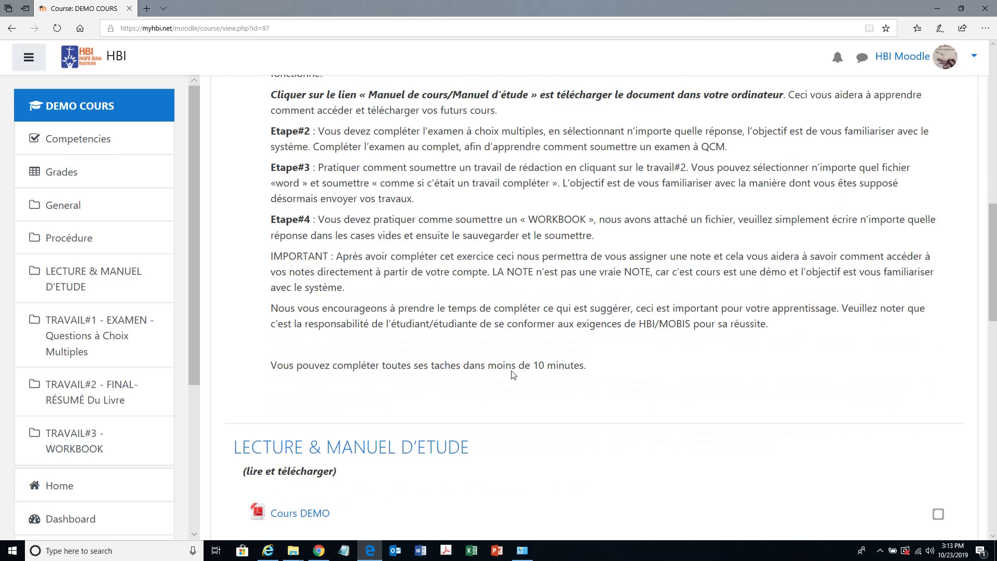
pyautogui.scroll(-2, 512, 374)
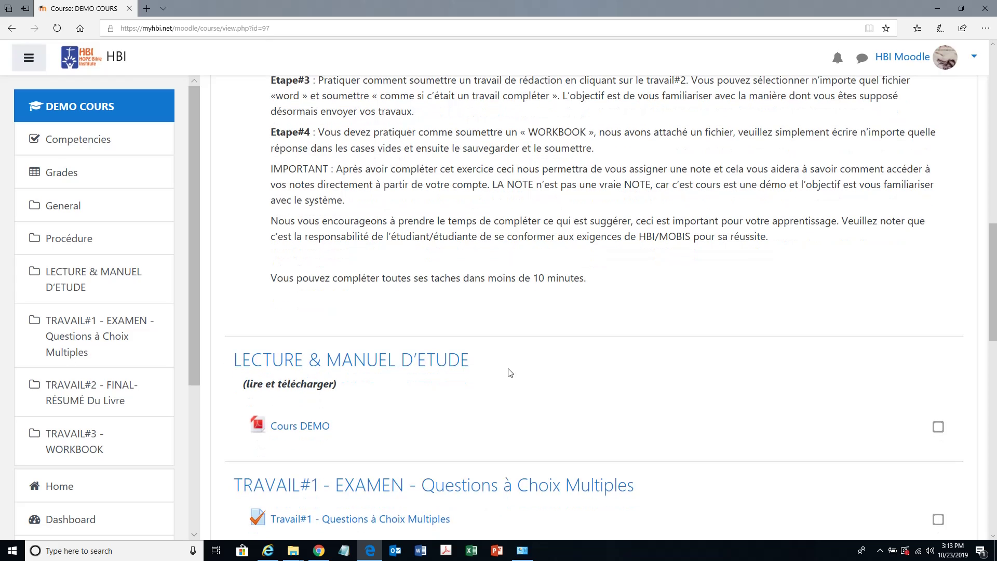
pyautogui.scroll(-4, 508, 372)
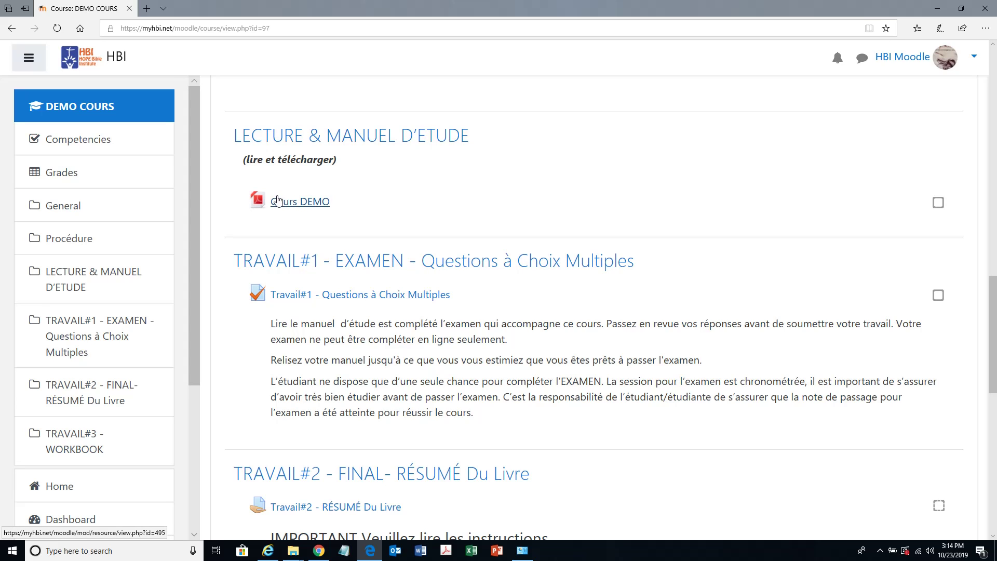
pyautogui.click(304, 207)
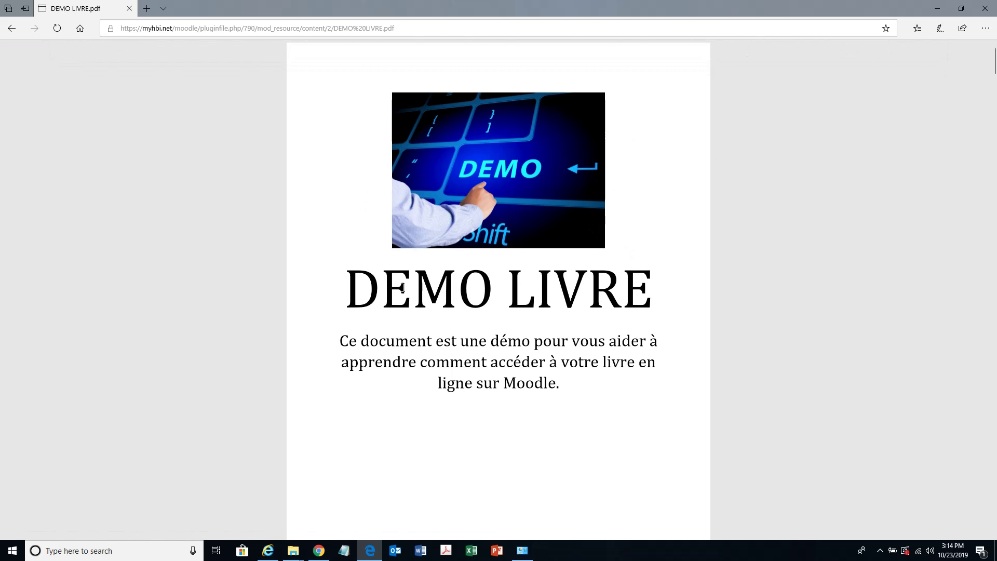
pyautogui.click(13, 30)
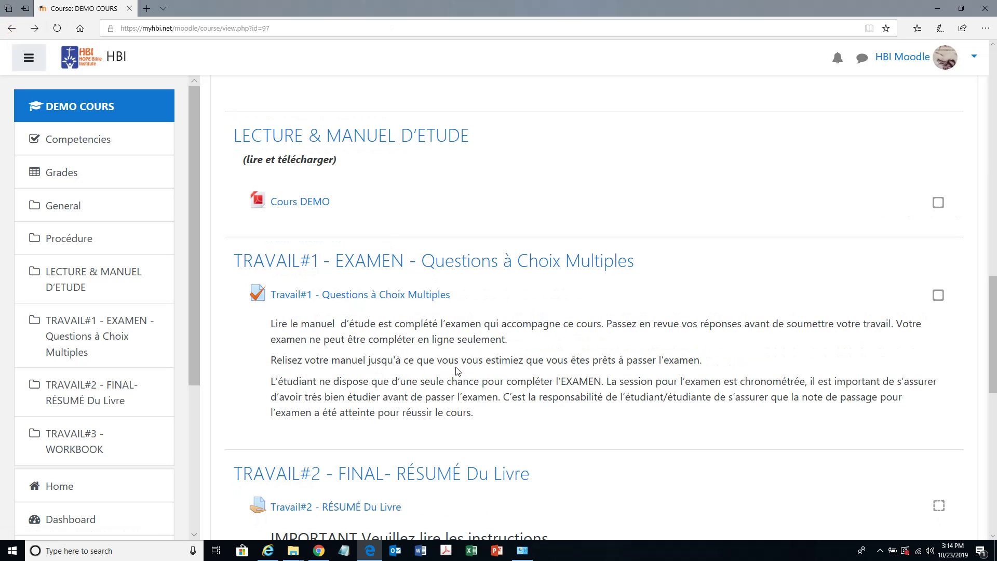
pyautogui.scroll(-2, 457, 368)
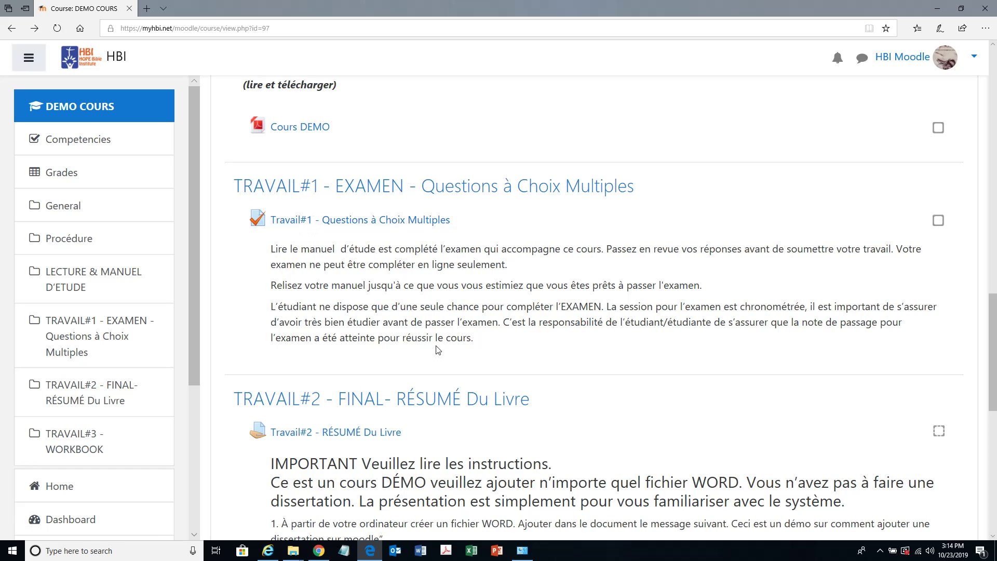
pyautogui.moveTo(497, 340); pyautogui.dragTo(264, 253)
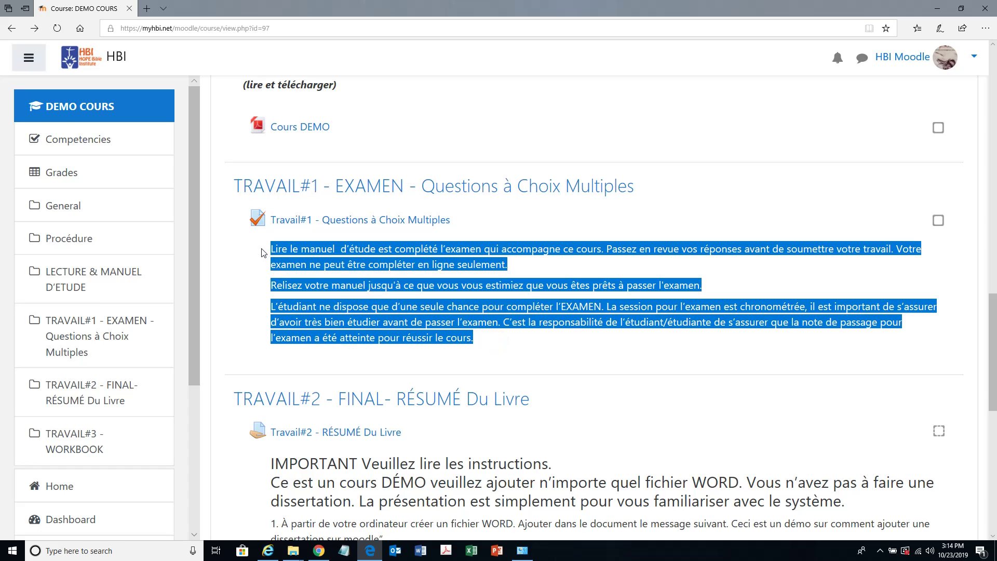
pyautogui.moveTo(497, 337); pyautogui.dragTo(249, 259)
pyautogui.click(252, 253)
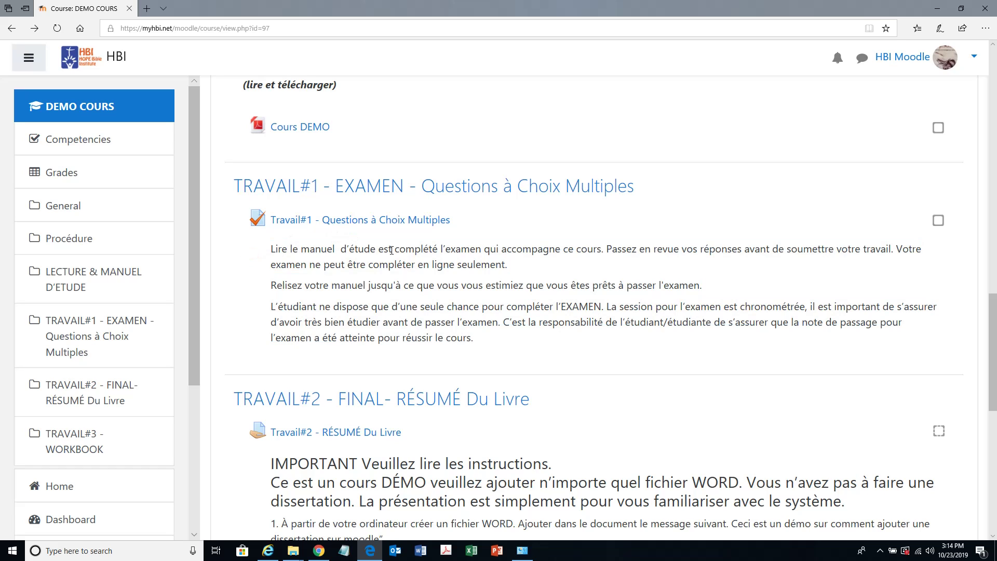
# - Open the Travail#1 quiz, review its 15-minute limit and instructions, and choose Attempt quiz now
pyautogui.click(377, 225)
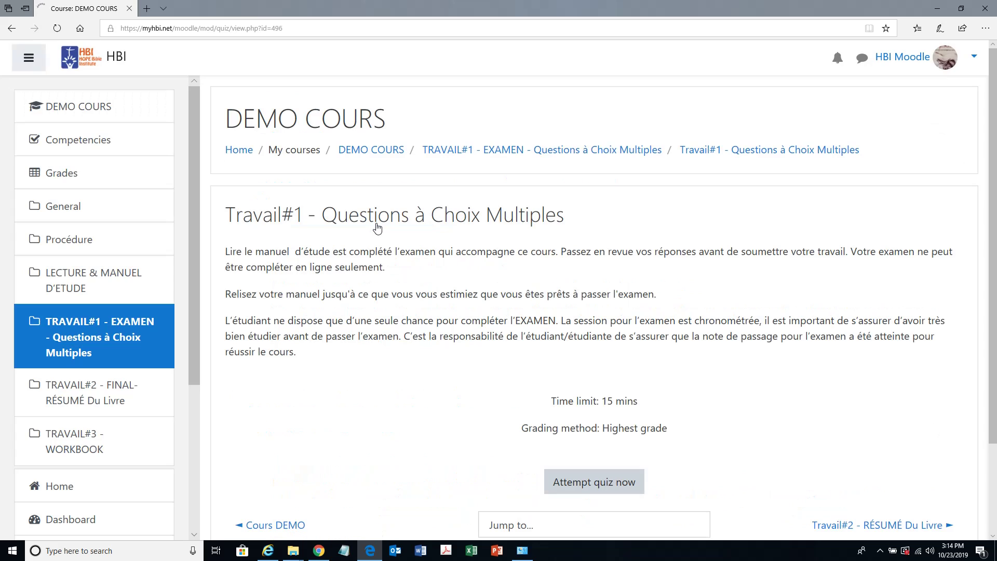
pyautogui.scroll(-2, 379, 334)
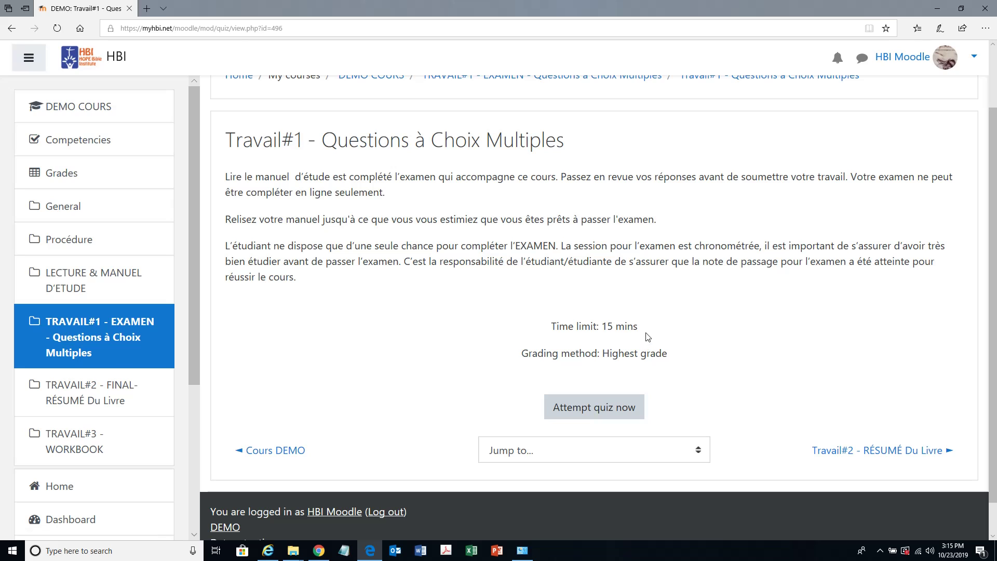
pyautogui.moveTo(646, 330); pyautogui.dragTo(549, 326)
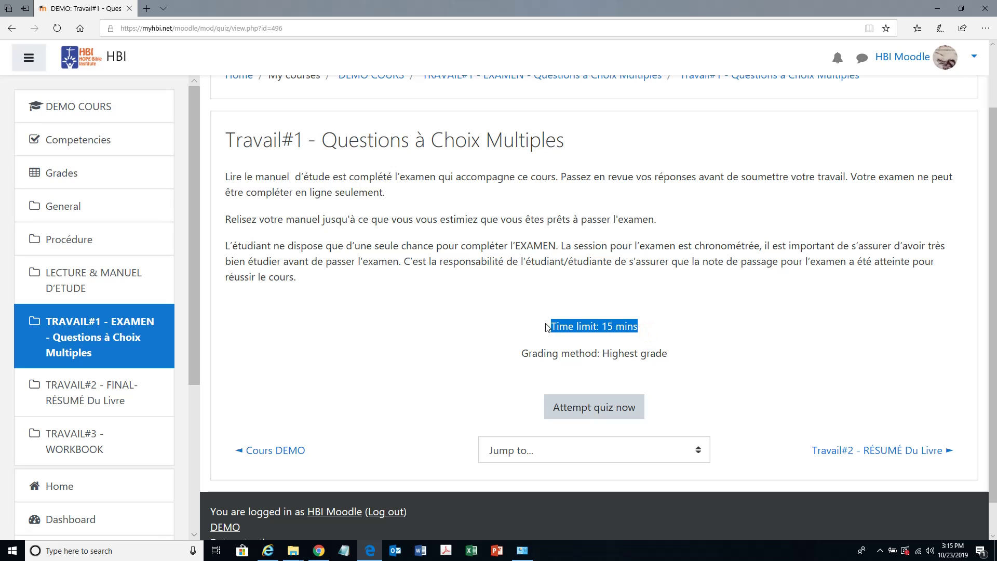
pyautogui.tripleClick(623, 331)
pyautogui.click(274, 203)
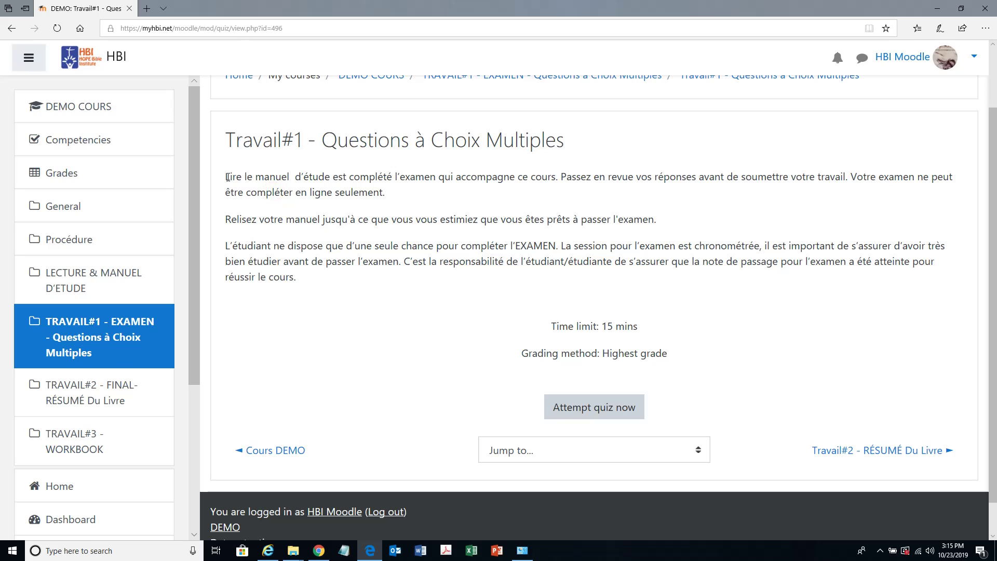
pyautogui.moveTo(224, 177); pyautogui.dragTo(334, 178)
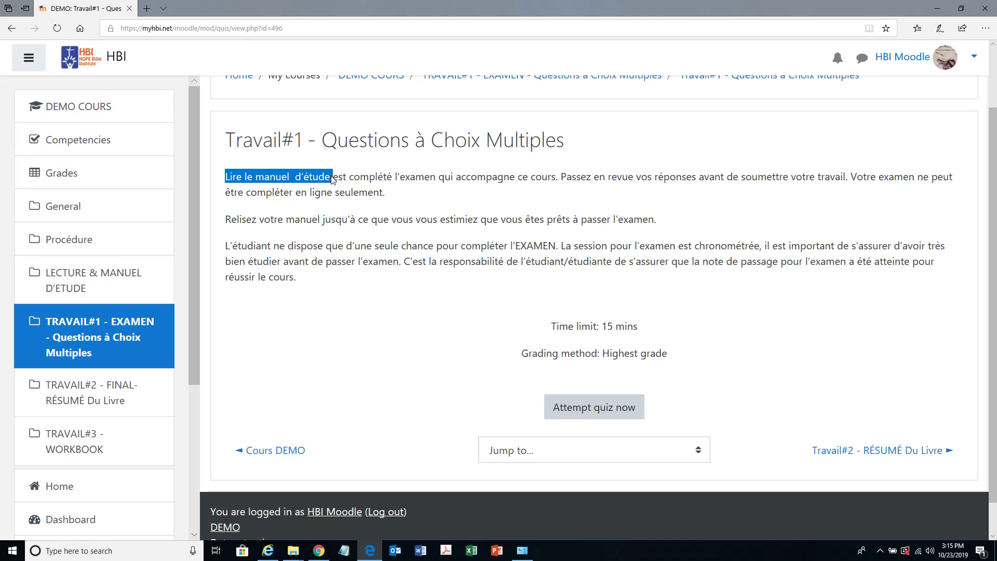
pyautogui.click(332, 179)
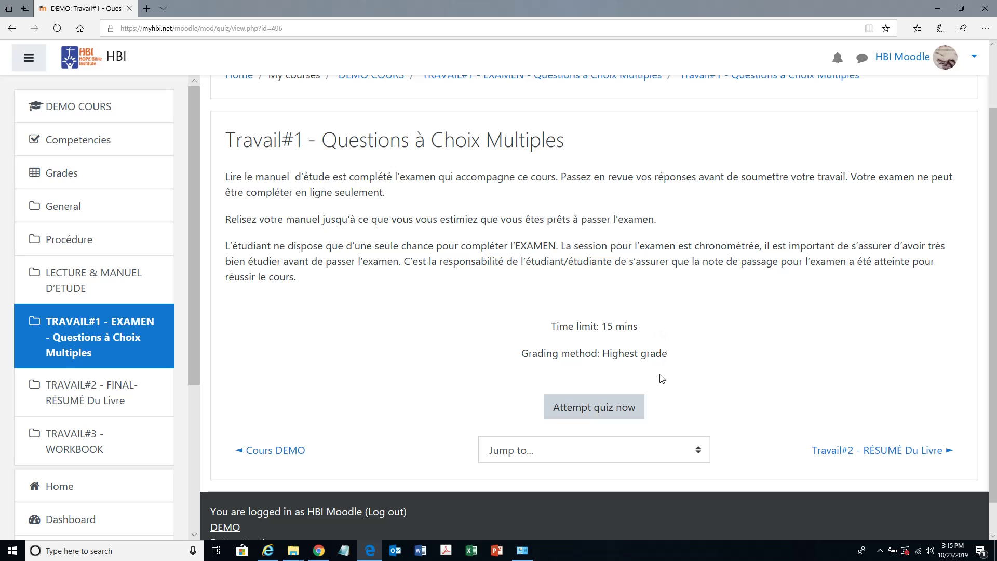
pyautogui.click(591, 410)
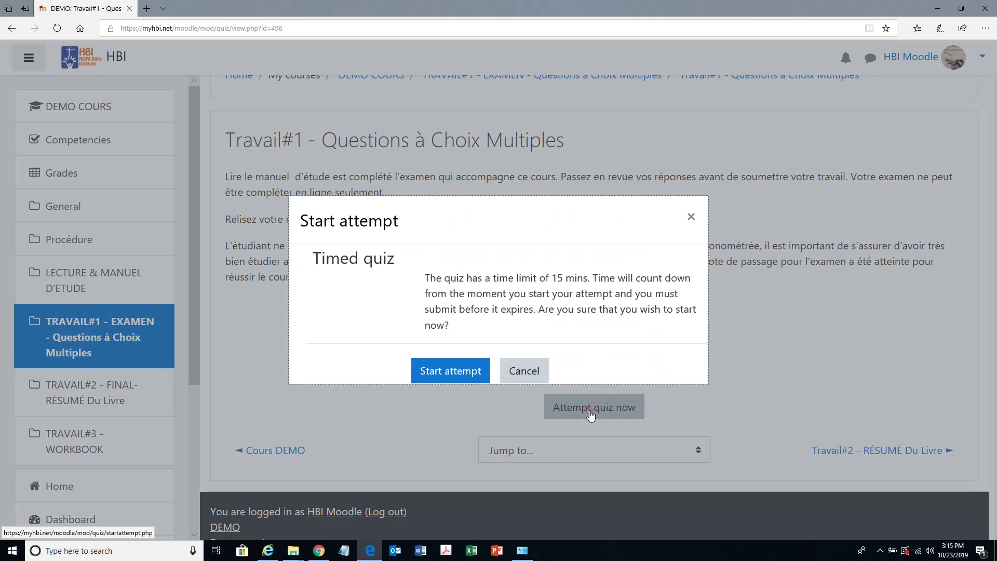
# - Start the timed attempt and answer Questions 1–6: c, True, True, les Chrétiens eux-mêmes, b, False
pyautogui.click(433, 372)
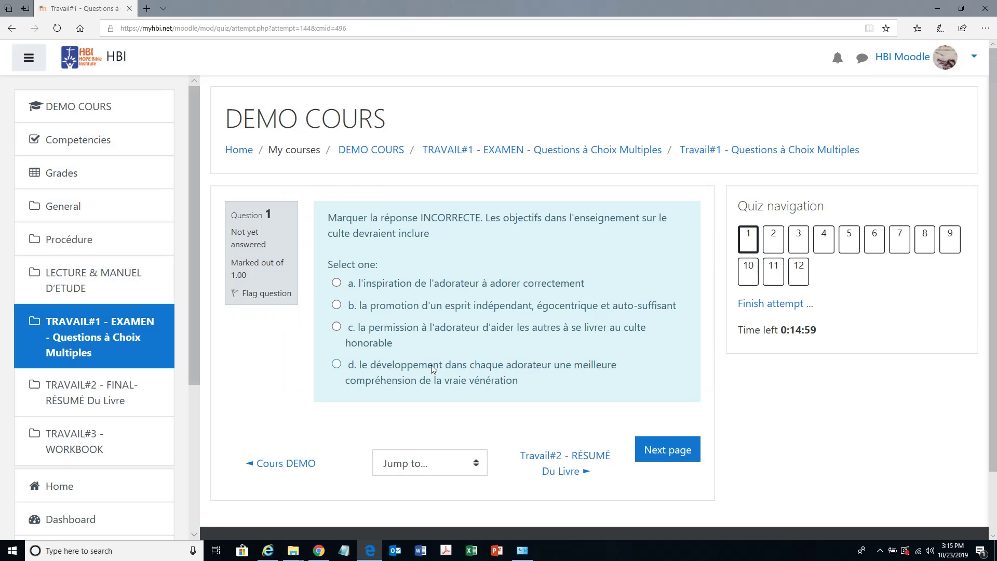
pyautogui.click(349, 331)
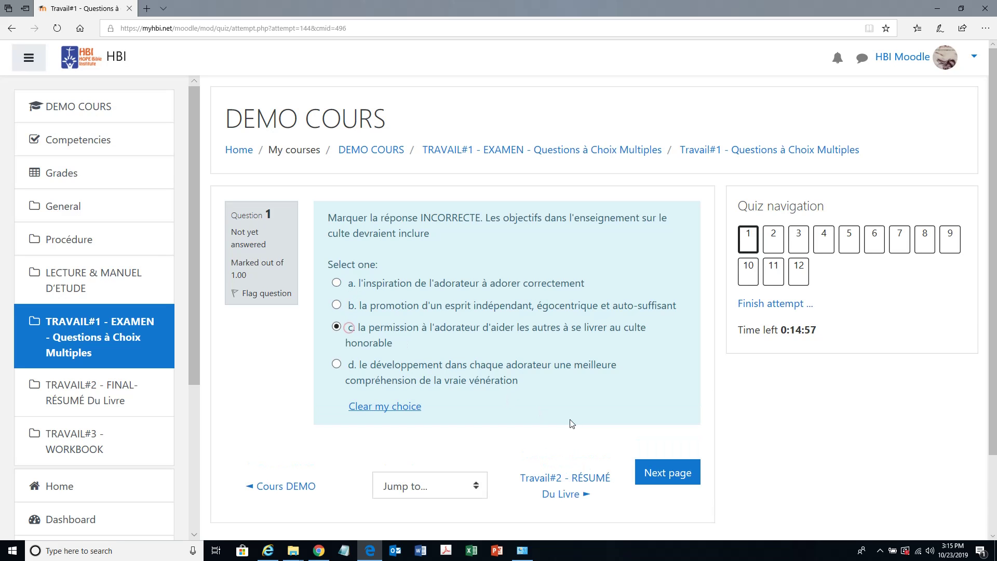
pyautogui.click(666, 470)
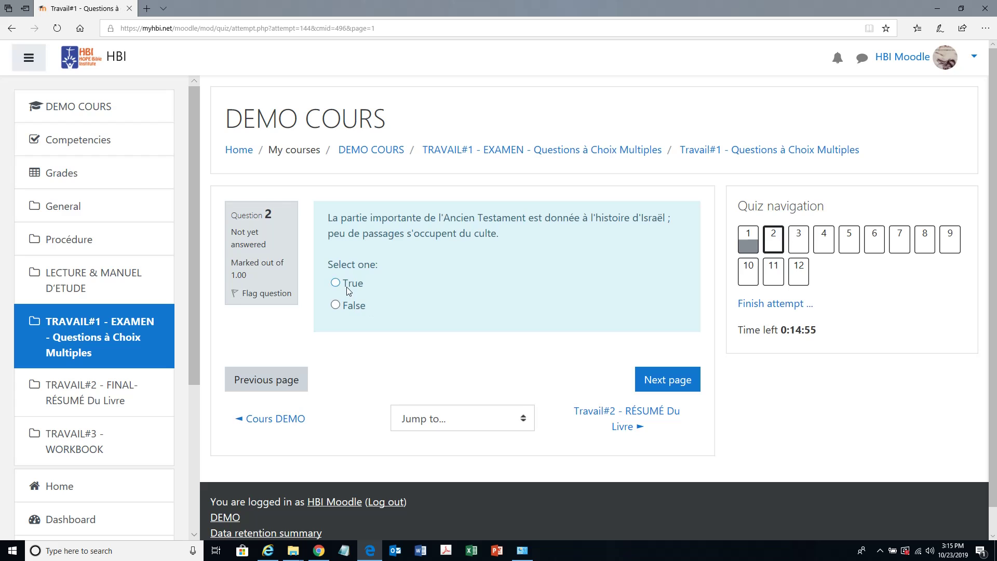
pyautogui.click(343, 283)
pyautogui.click(667, 380)
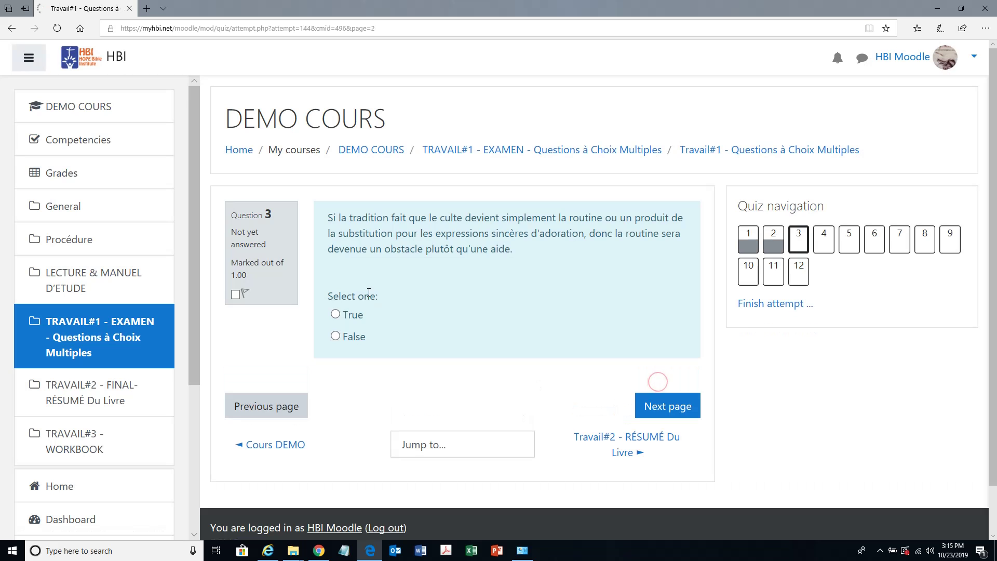
pyautogui.click(353, 315)
pyautogui.click(643, 404)
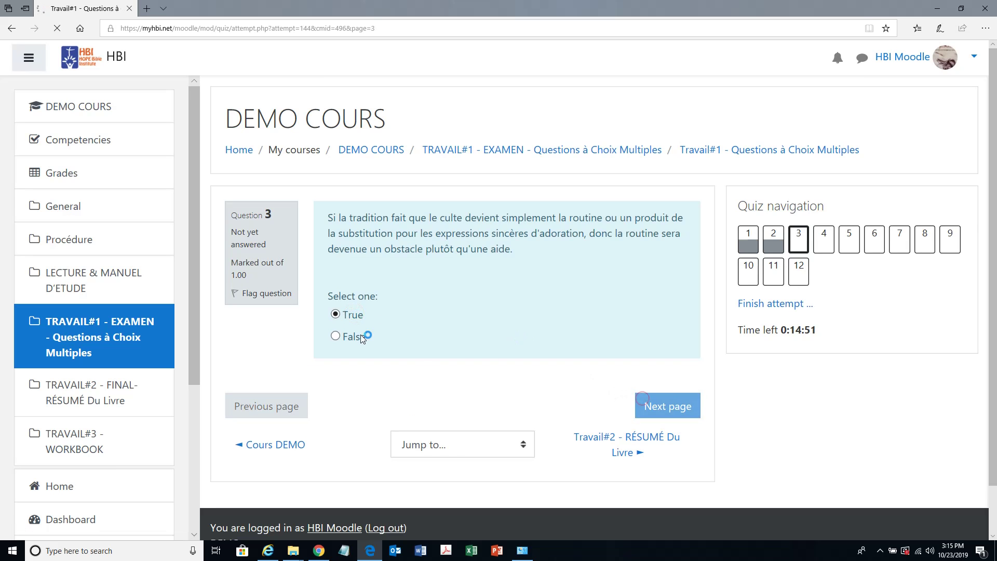
pyautogui.click(358, 291)
pyautogui.click(646, 383)
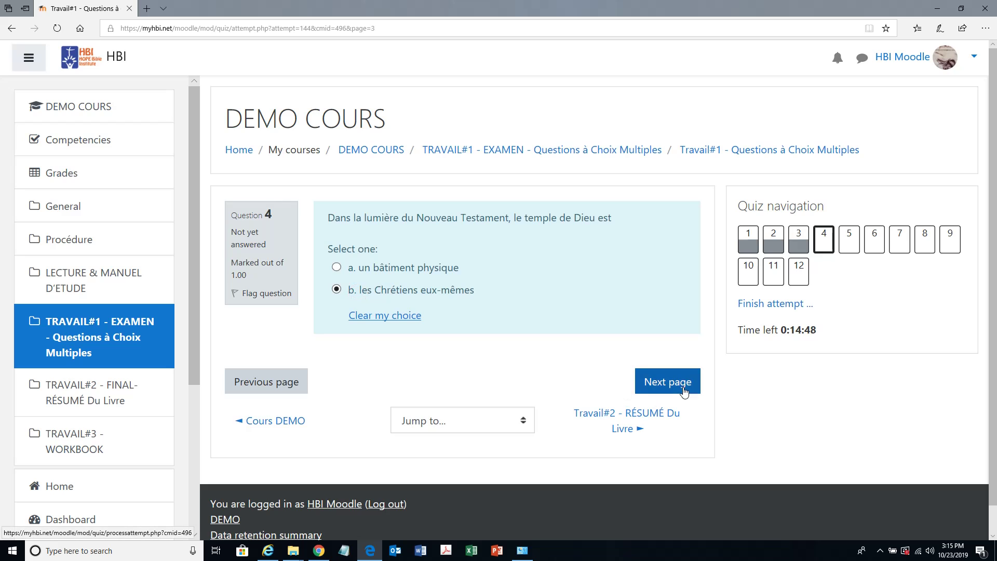
pyautogui.click(366, 285)
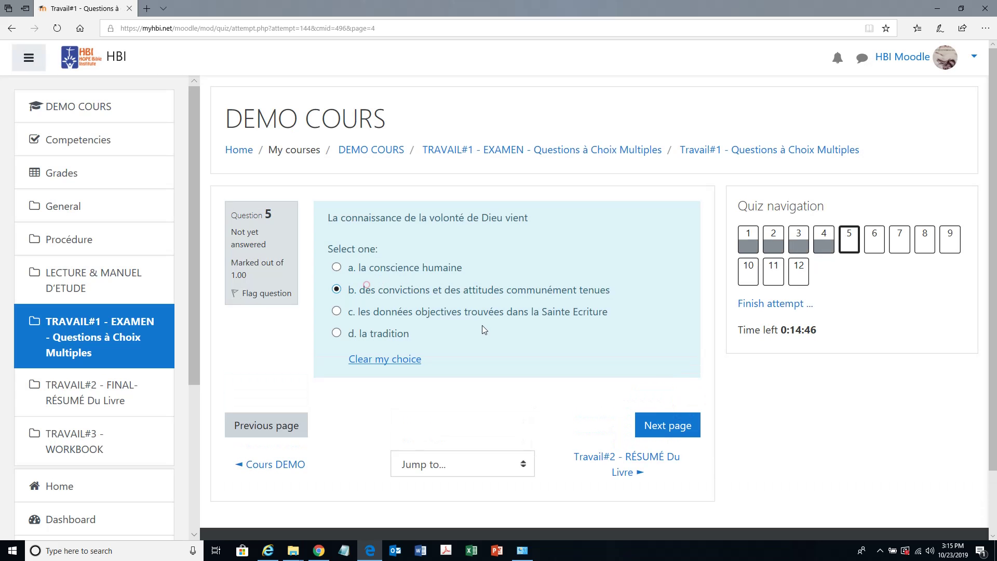
pyautogui.click(666, 422)
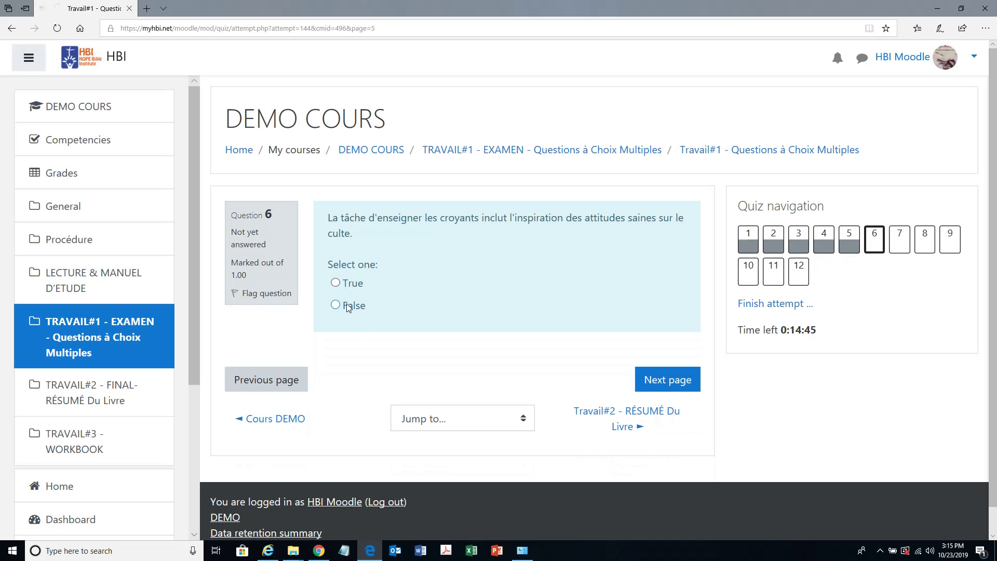
pyautogui.click(347, 306)
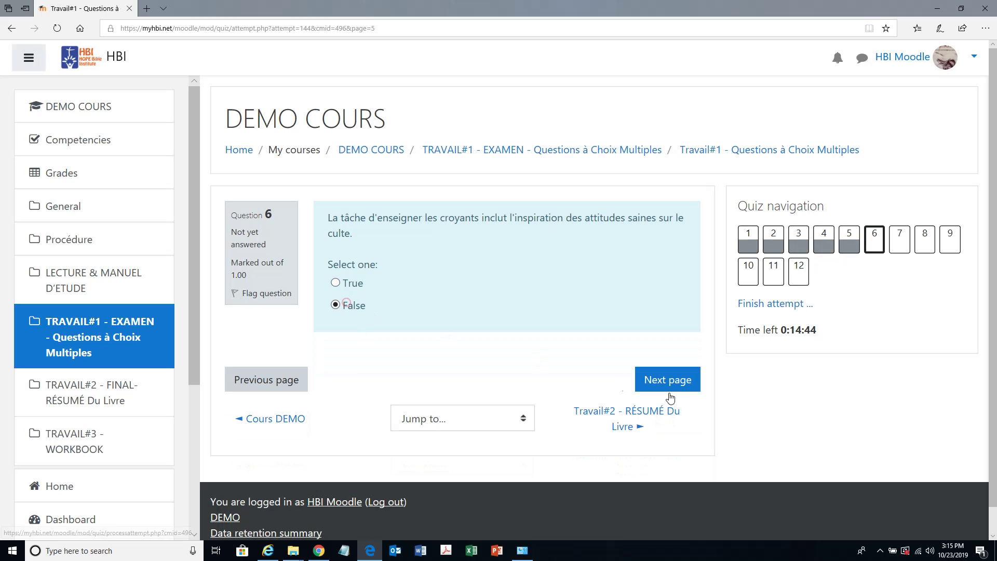
pyautogui.click(670, 381)
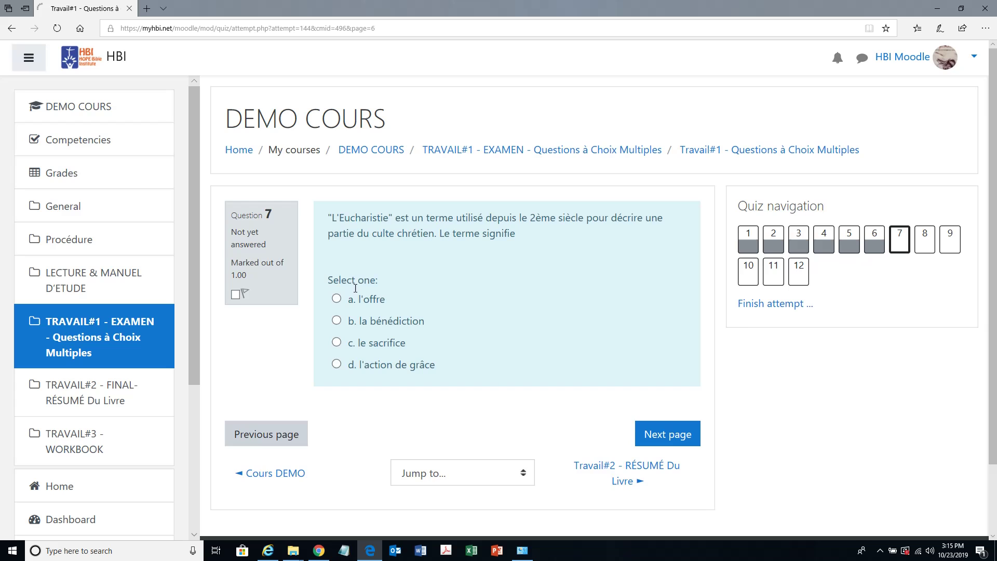
# - Answer Questions 7–12 (a, False, b, j'ai accompli l'activité, True, False) and finish the attempt
pyautogui.click(354, 298)
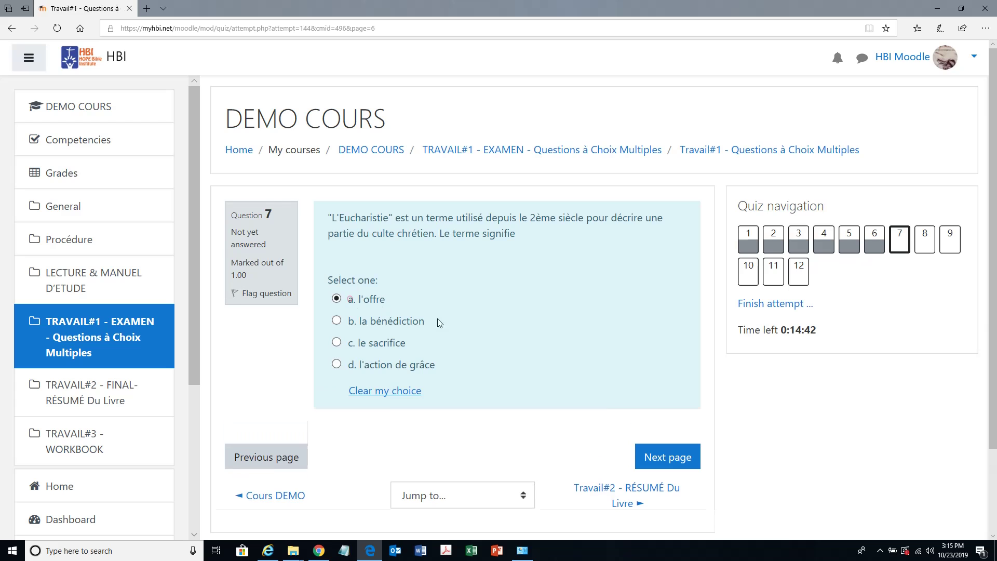
pyautogui.click(660, 456)
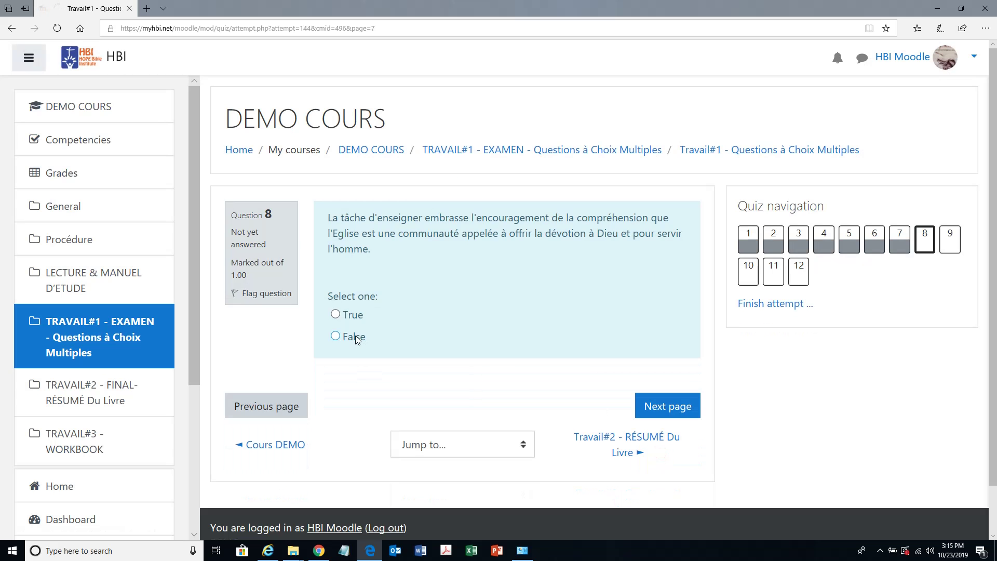
pyautogui.click(339, 335)
pyautogui.click(665, 406)
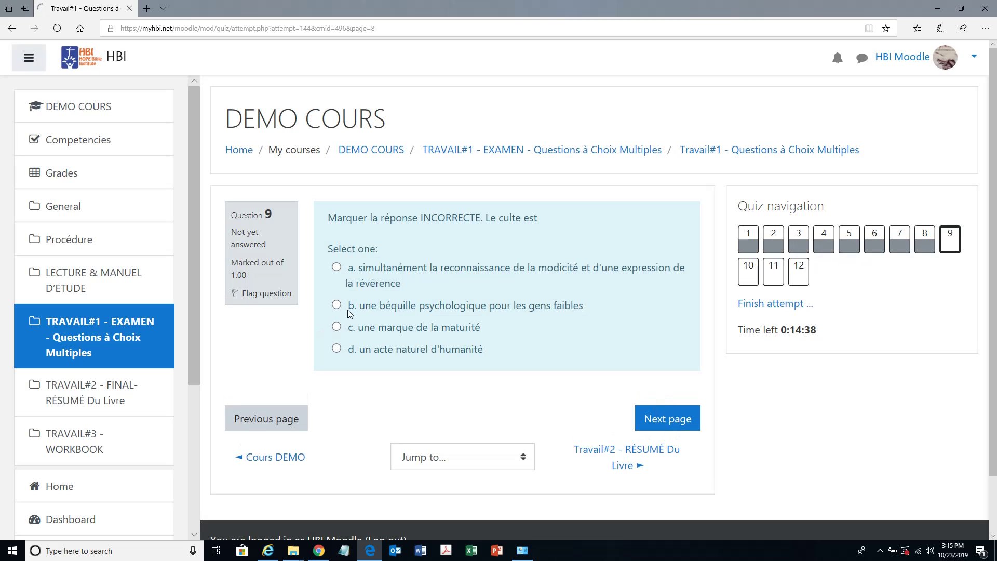
pyautogui.click(376, 306)
pyautogui.click(684, 439)
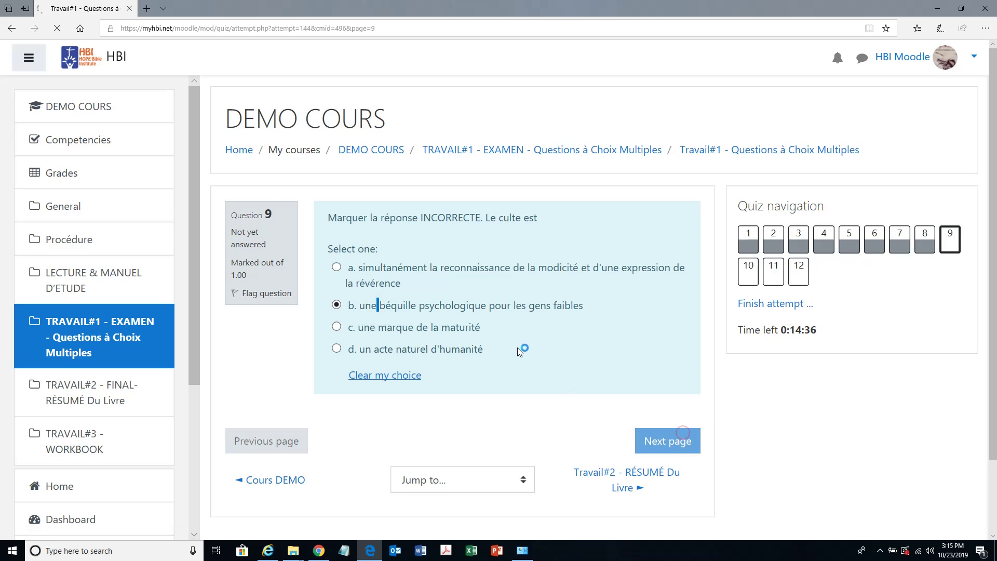
pyautogui.click(360, 326)
pyautogui.click(643, 424)
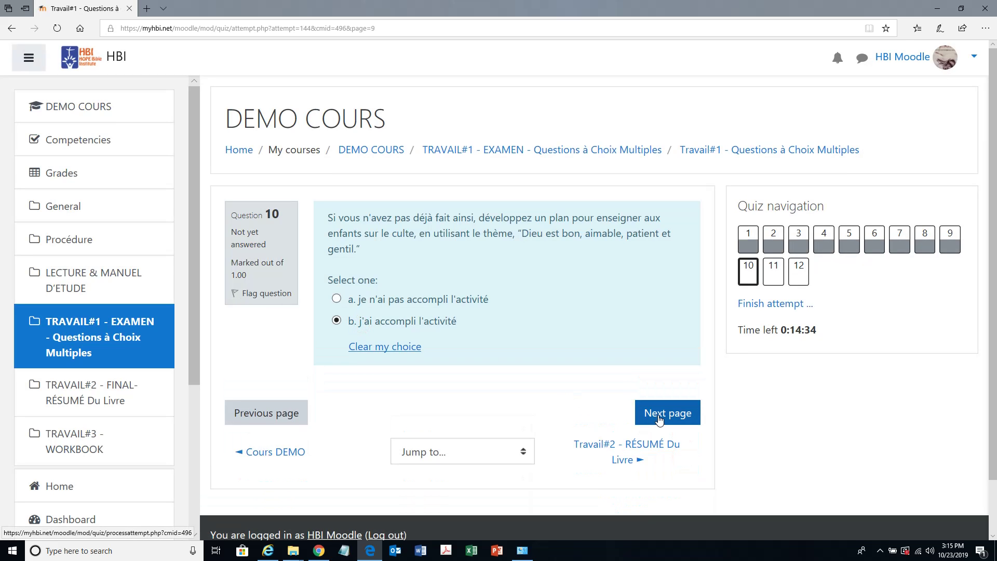
pyautogui.click(359, 291)
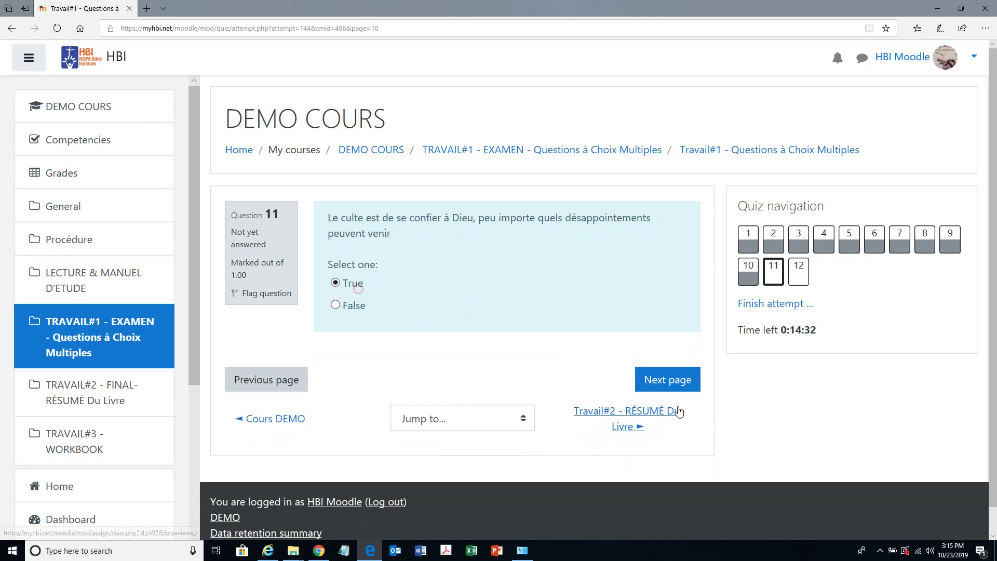
pyautogui.click(667, 379)
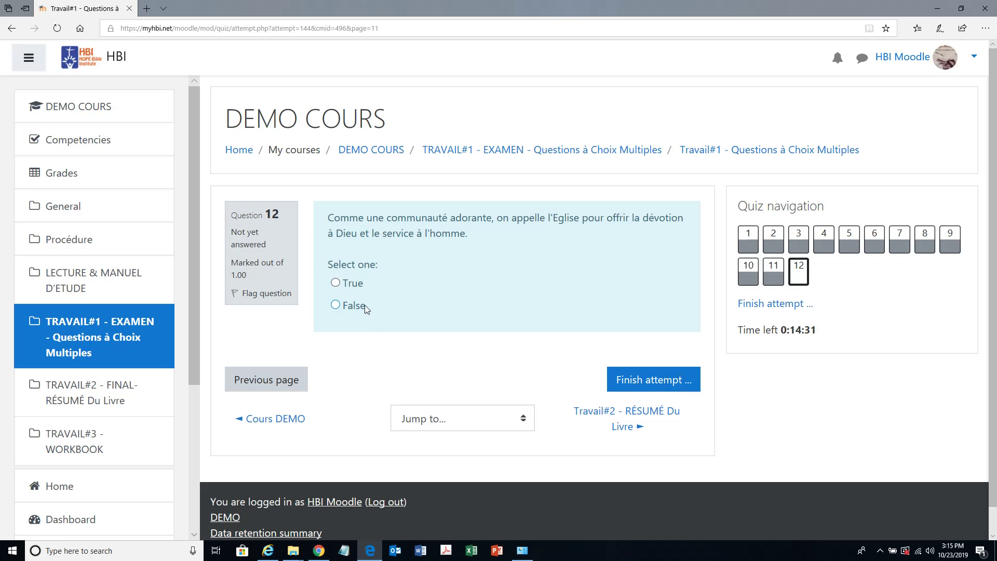
pyautogui.click(363, 304)
pyautogui.click(638, 380)
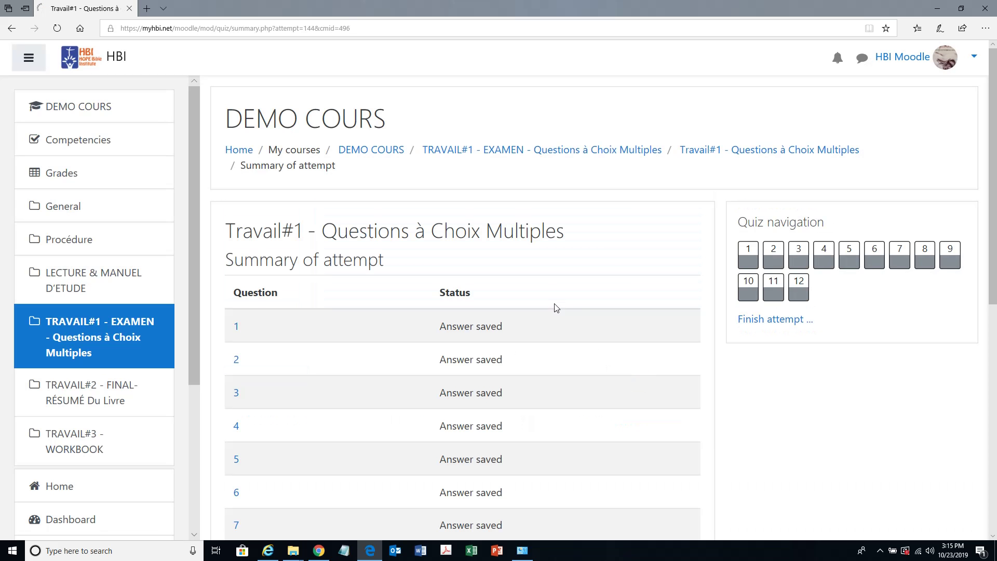
# - Submit all and finish the Travail#1 attempt, confirming the final submission
pyautogui.scroll(-6, 714, 359)
pyautogui.scroll(-3, 650, 361)
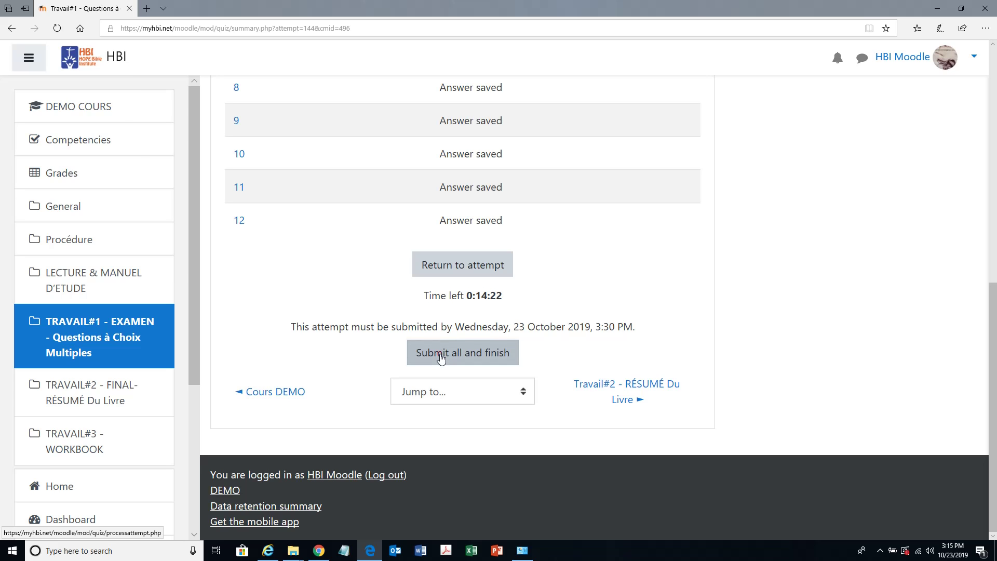
pyautogui.click(440, 358)
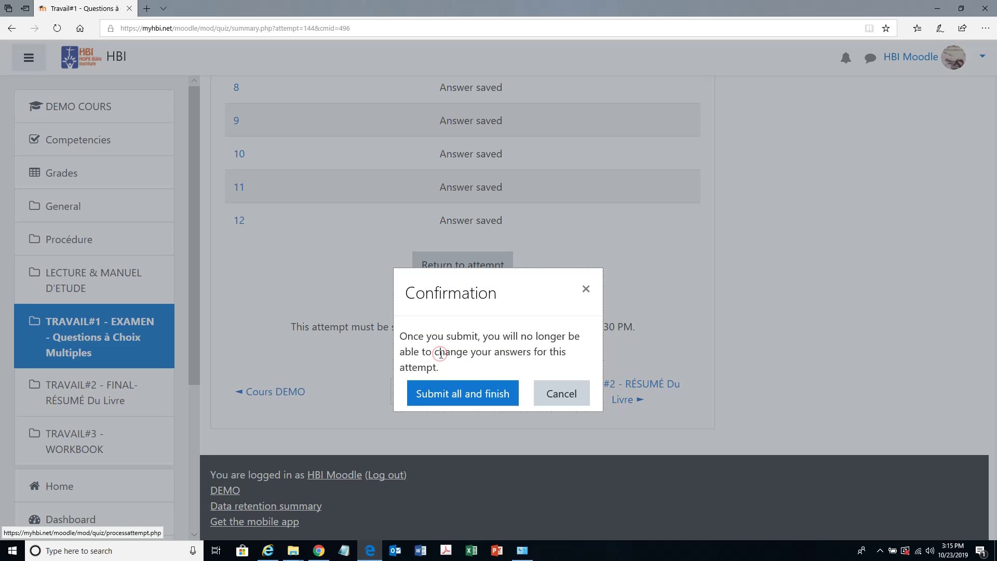
pyautogui.click(457, 401)
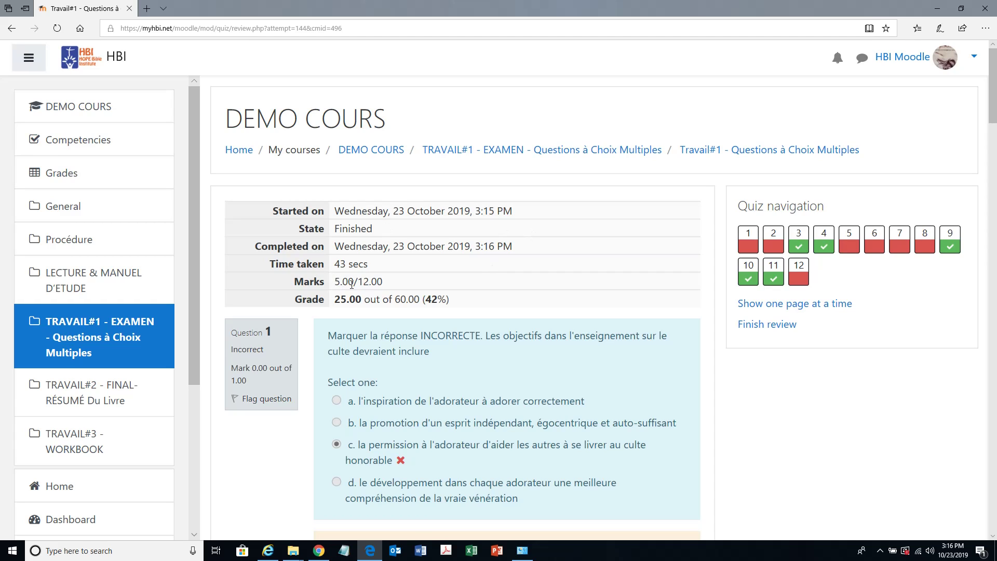
# - Review the Travail#1 results: 5.00/12.00 marks, grade 25.00 out of 60.00, 42%, and each question
pyautogui.moveTo(335, 282); pyautogui.dragTo(366, 280)
pyautogui.click(478, 296)
pyautogui.moveTo(422, 299); pyautogui.dragTo(320, 301)
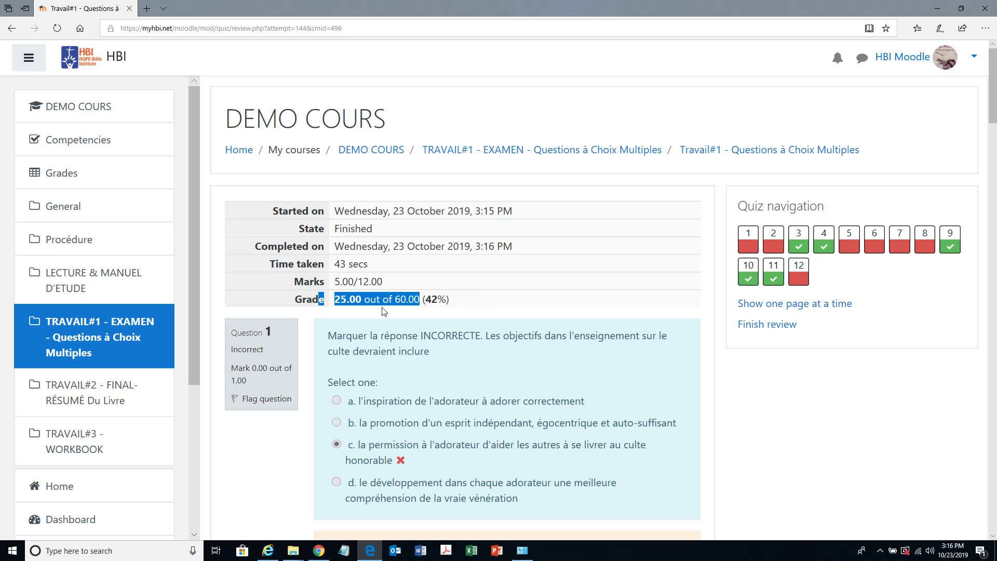
pyautogui.click(407, 305)
pyautogui.scroll(-2, 406, 270)
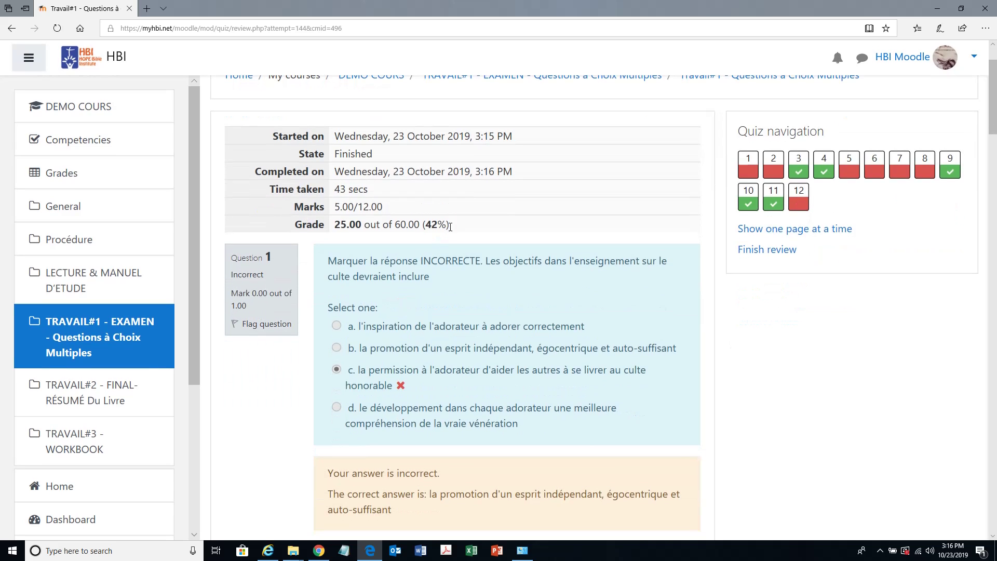
pyautogui.moveTo(450, 227); pyautogui.dragTo(420, 226)
pyautogui.click(365, 233)
pyautogui.scroll(-15, 496, 357)
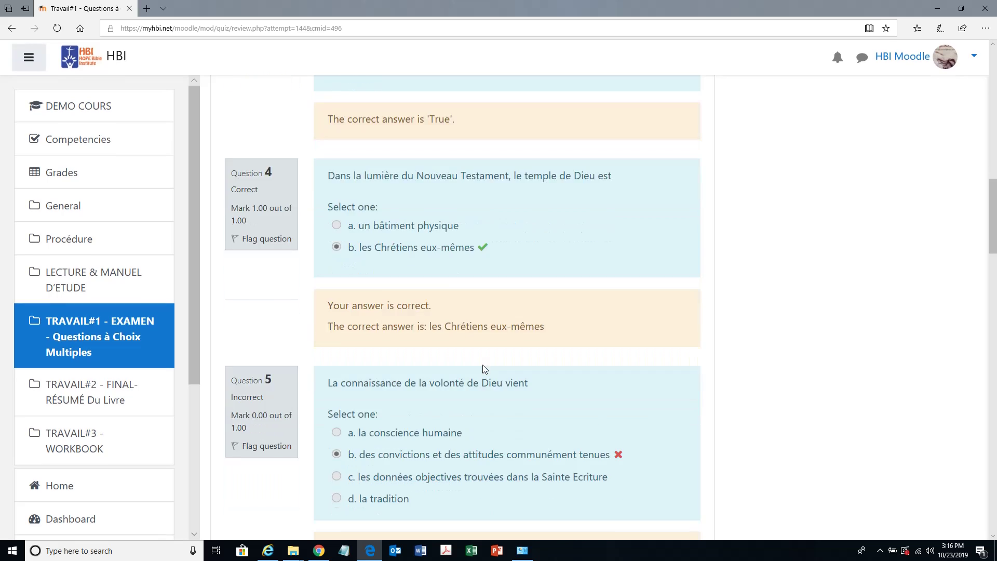
pyautogui.scroll(-15, 483, 369)
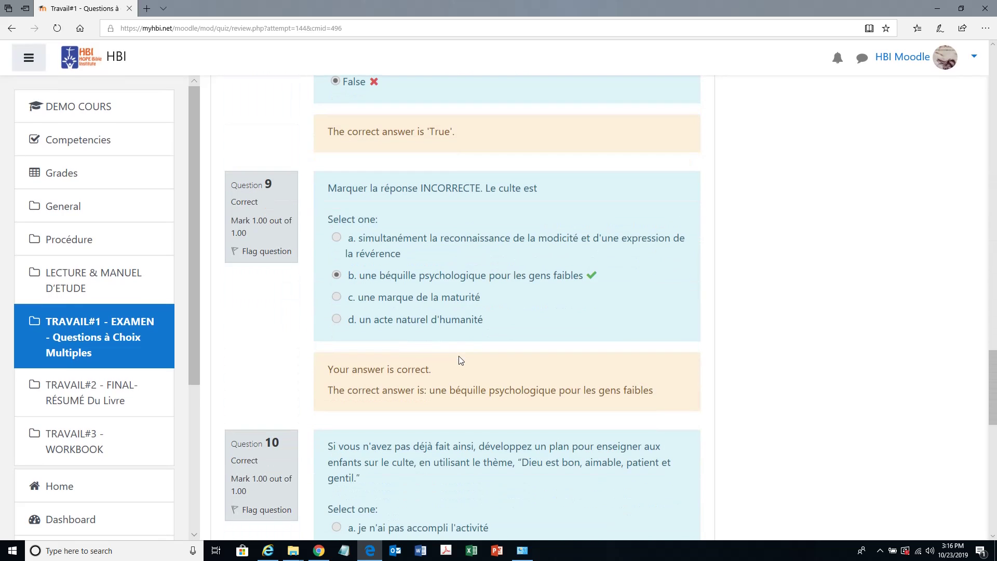
pyautogui.scroll(-15, 459, 356)
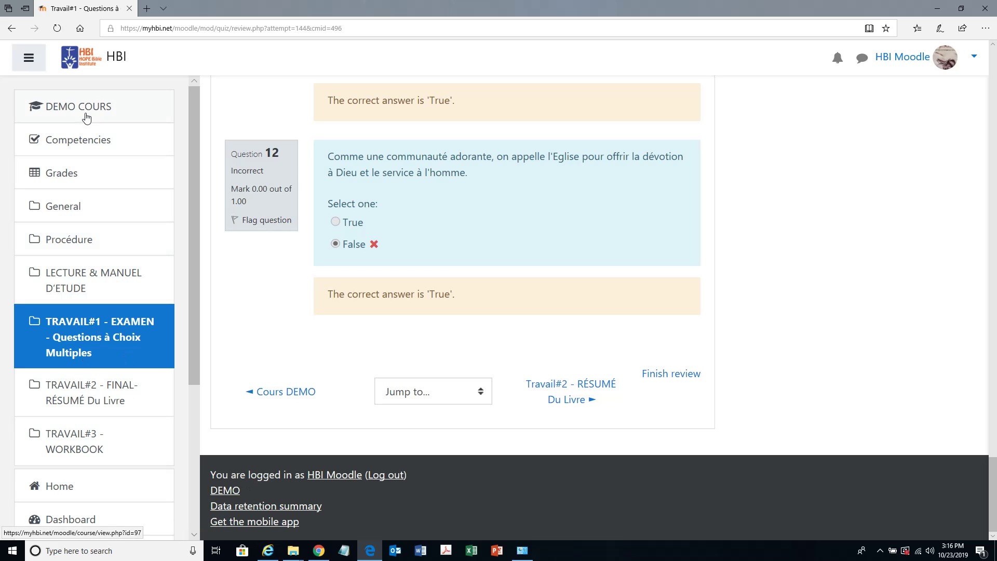
pyautogui.click(86, 118)
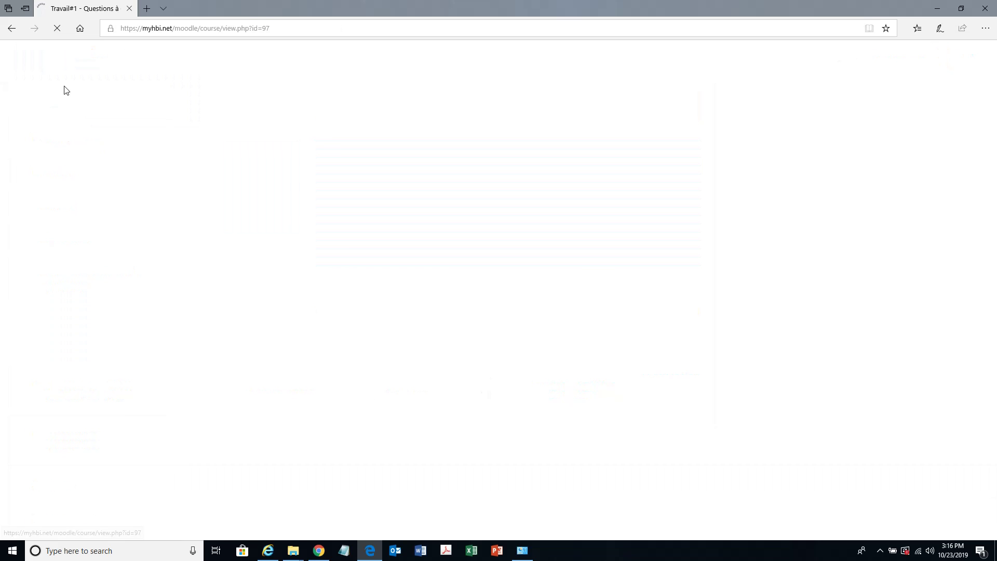
pyautogui.scroll(-15, 567, 505)
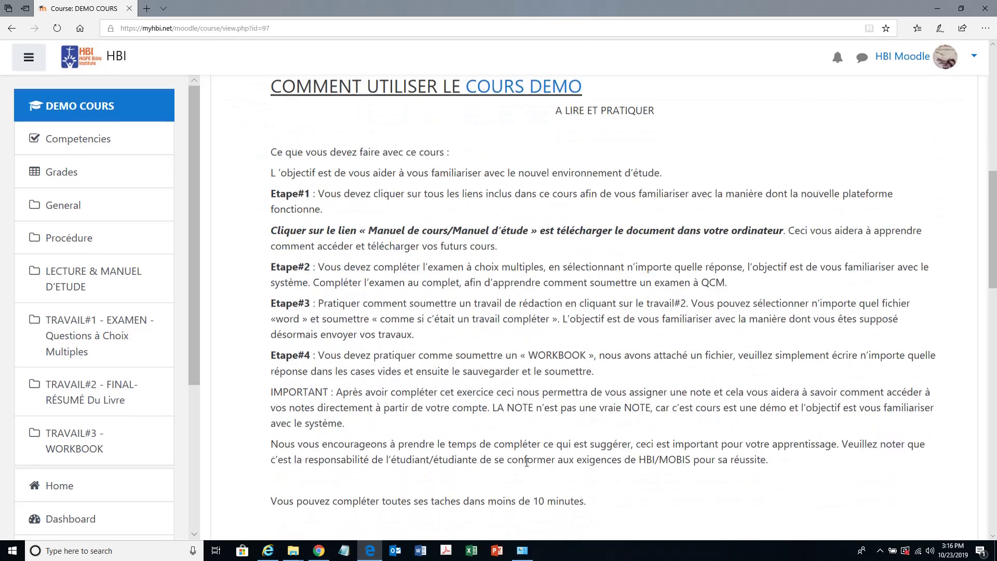
pyautogui.scroll(-3, 516, 463)
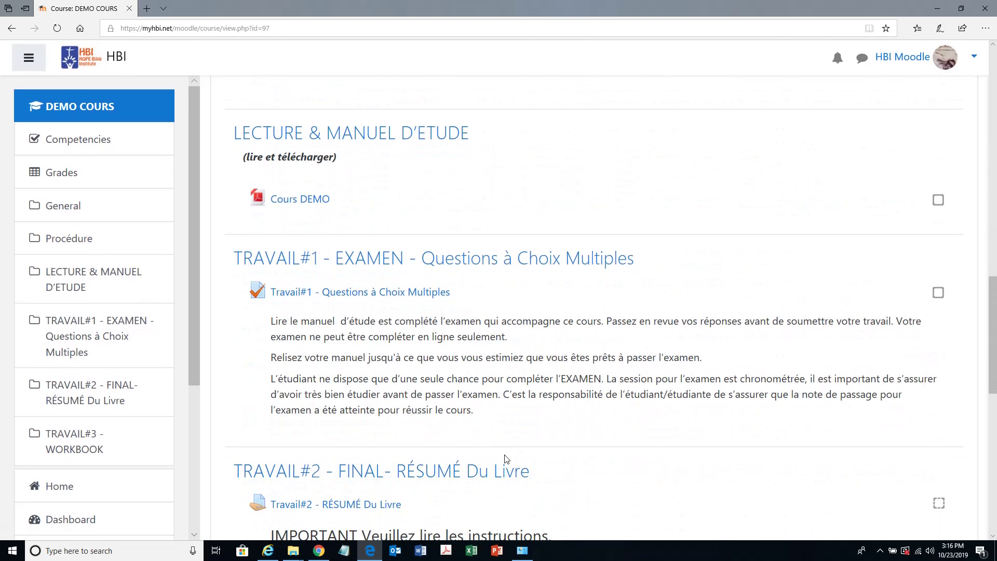
pyautogui.scroll(-4, 506, 459)
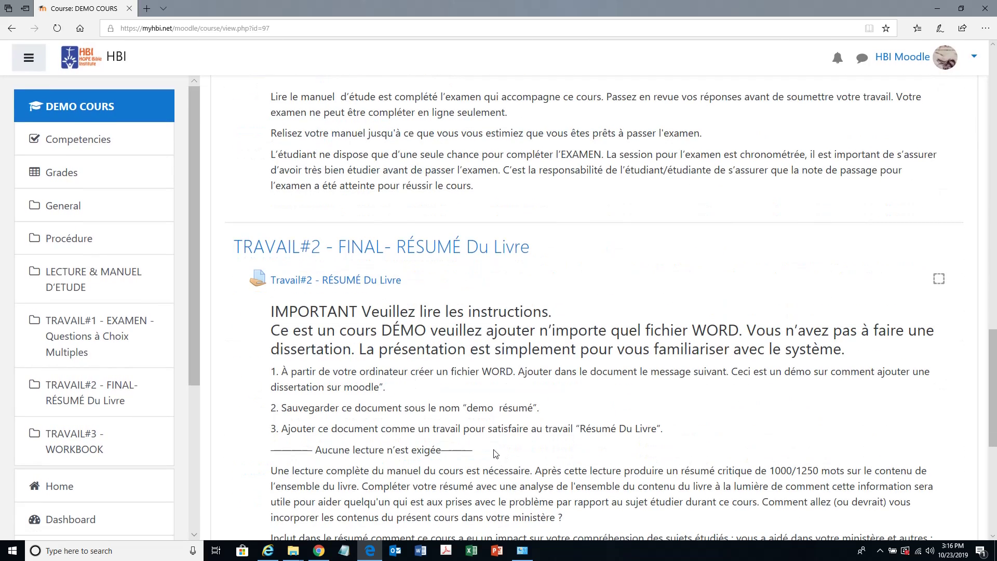
pyautogui.scroll(-1, 496, 454)
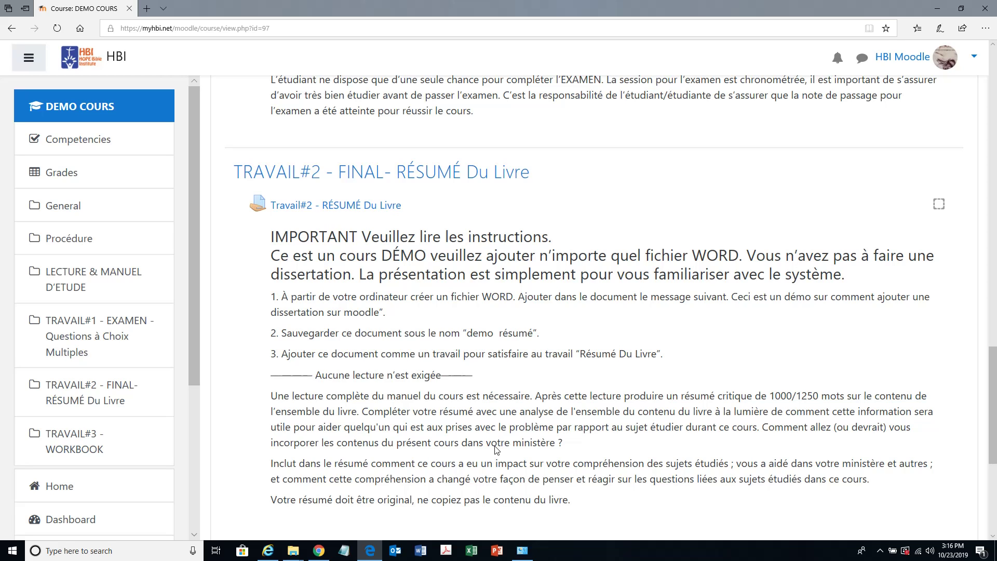
pyautogui.moveTo(276, 236); pyautogui.dragTo(512, 456)
pyautogui.click(264, 254)
pyautogui.moveTo(269, 233); pyautogui.dragTo(588, 494)
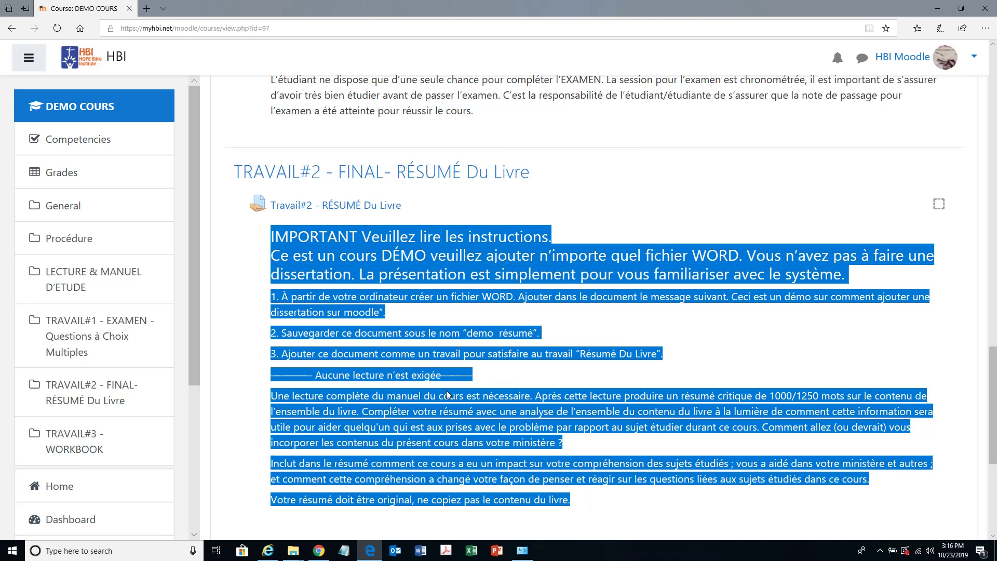
pyautogui.click(479, 327)
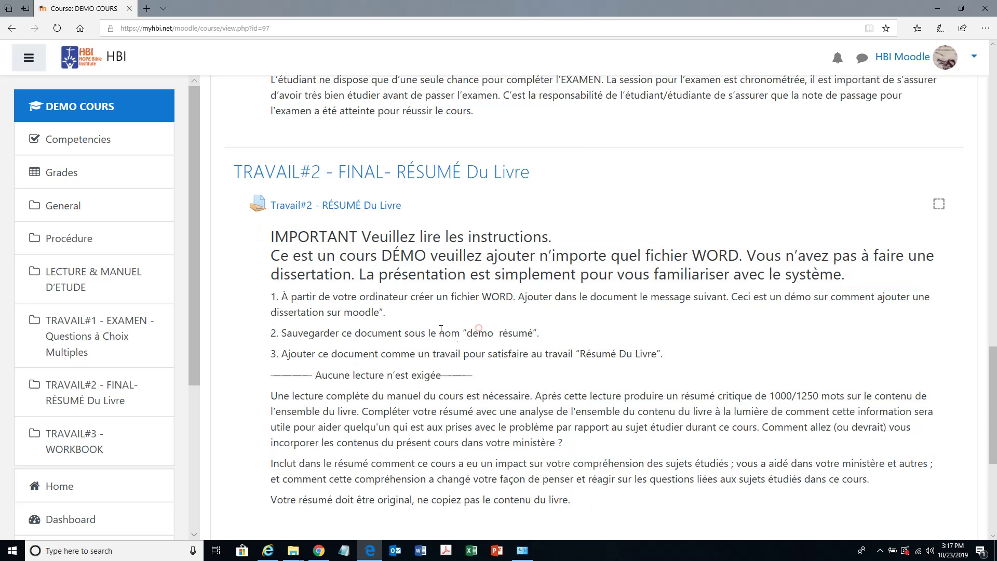
# - Open Travail#2 - RÉSUMÉ Du Livre and choose Add submission to reach the file submission form
pyautogui.click(346, 206)
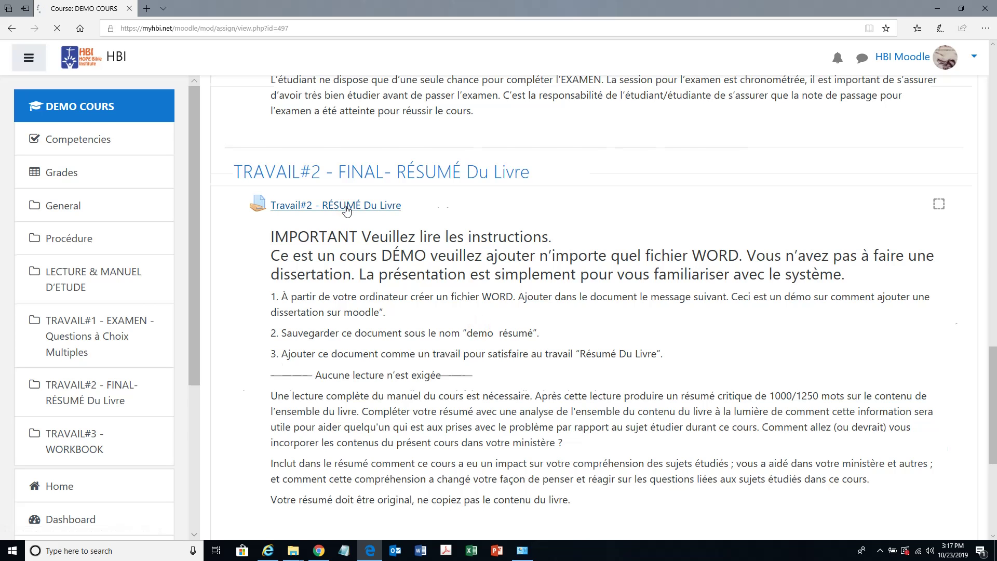
pyautogui.scroll(-8, 361, 297)
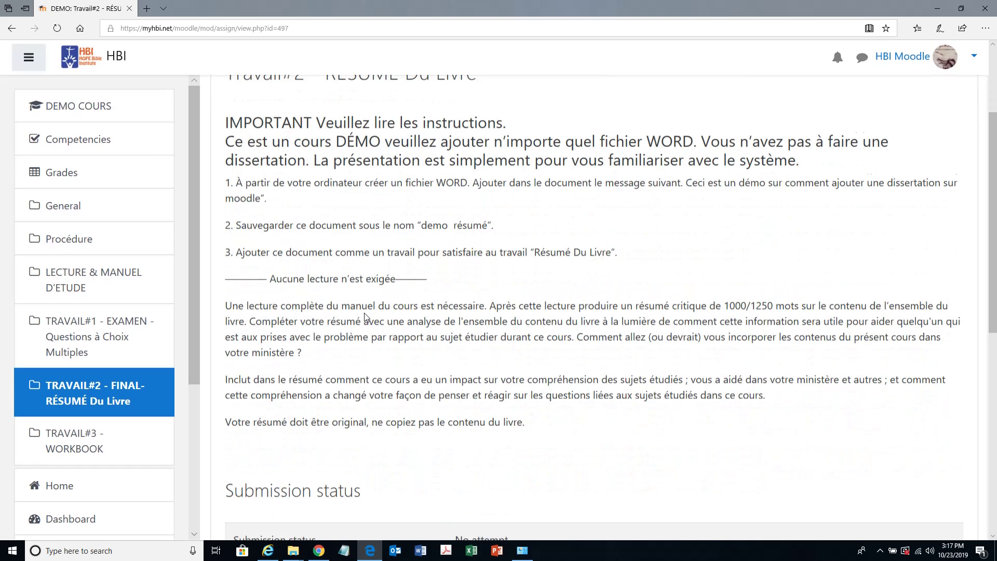
pyautogui.scroll(-1, 357, 310)
pyautogui.scroll(1, 355, 309)
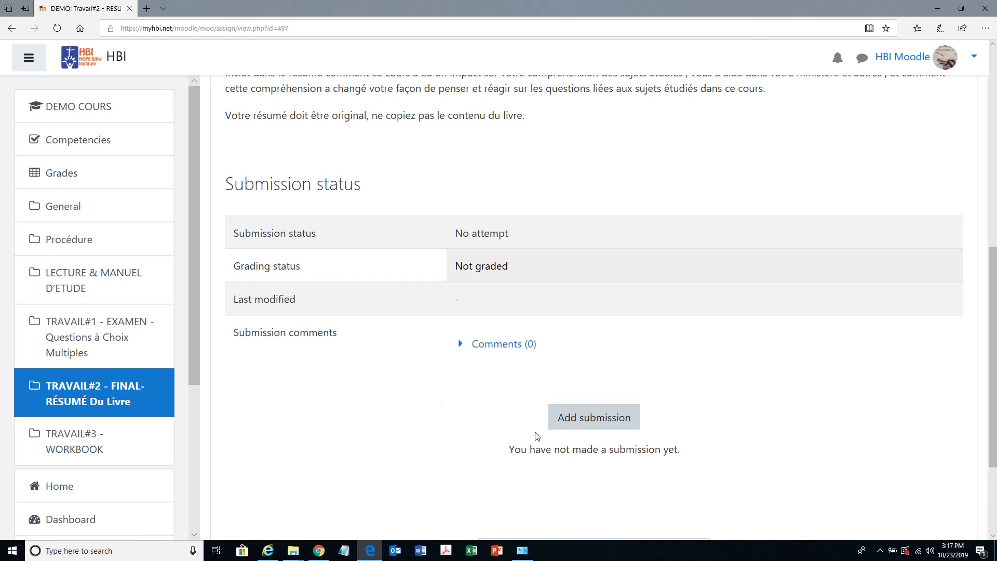
pyautogui.click(590, 419)
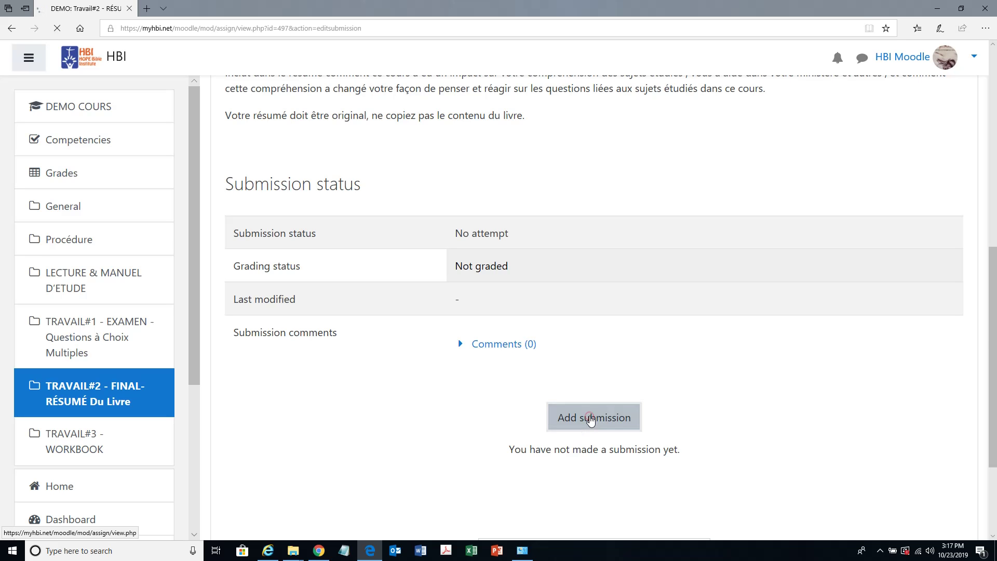
pyautogui.scroll(-10, 589, 414)
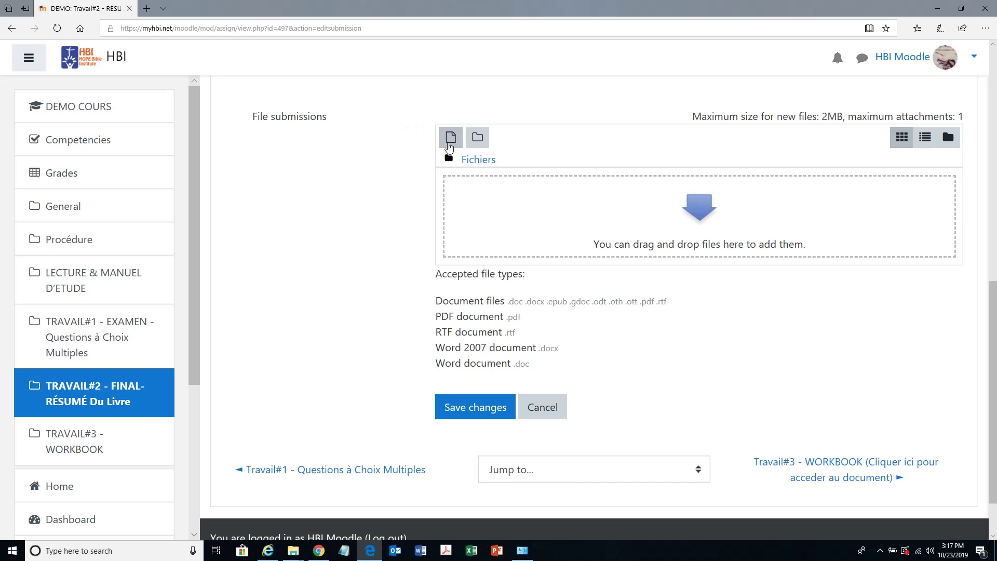
# - Upload Travail Test.docx from the computer into the Travail#2 submission file area
pyautogui.click(451, 139)
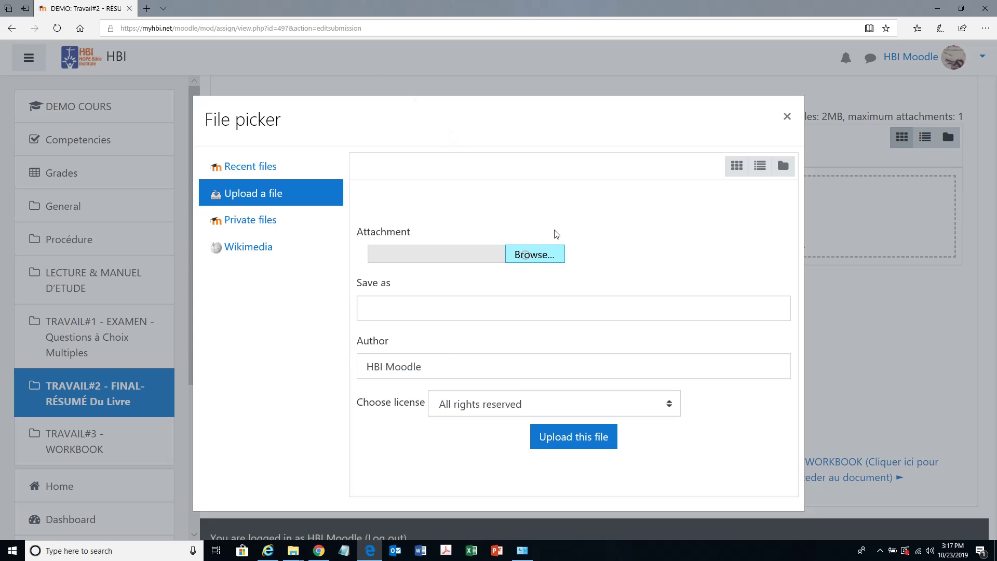
pyautogui.click(529, 254)
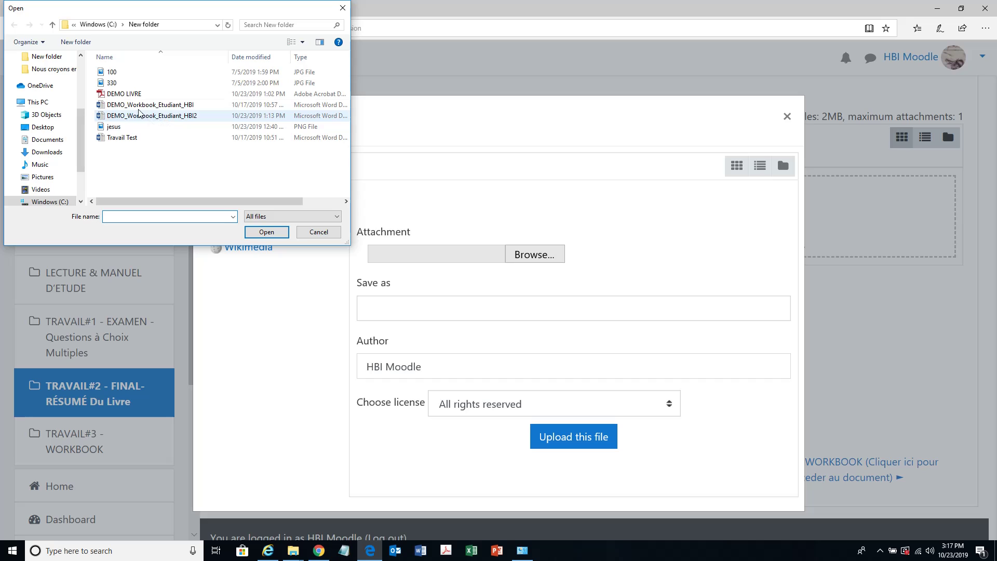
pyautogui.click(124, 139)
pyautogui.click(268, 233)
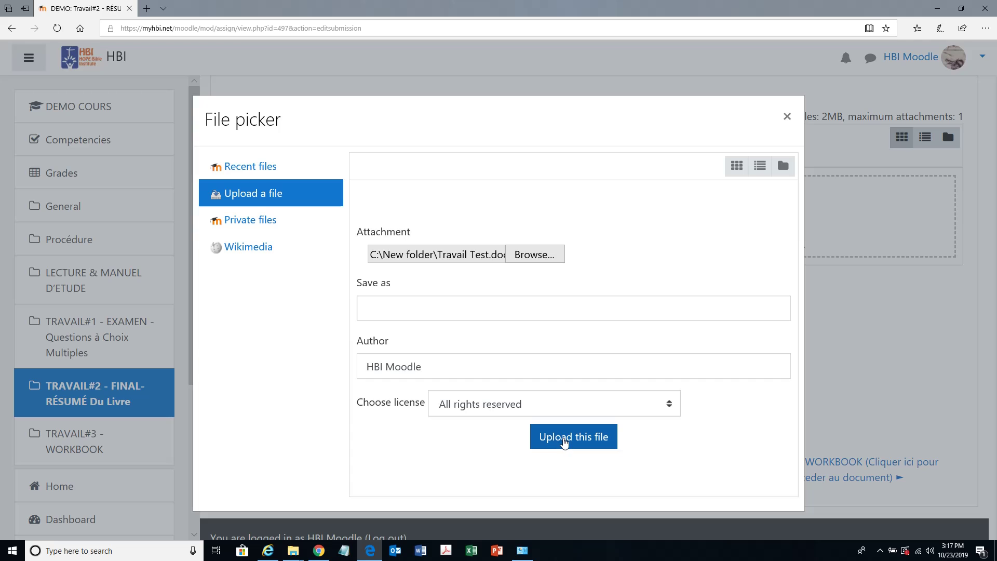
pyautogui.click(570, 444)
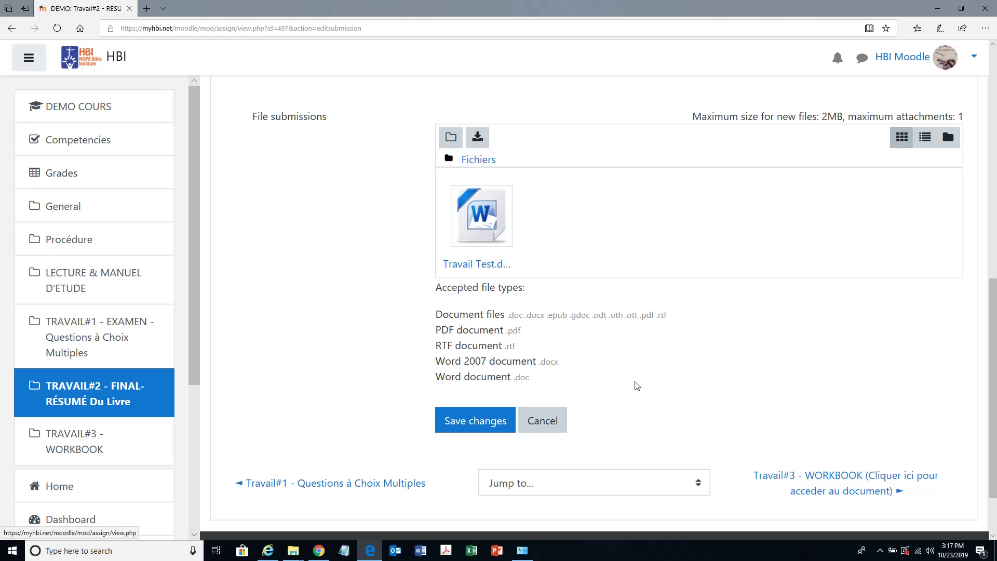
# - Save the Travail#2 submission as a draft and scroll to its Submission status
pyautogui.click(467, 423)
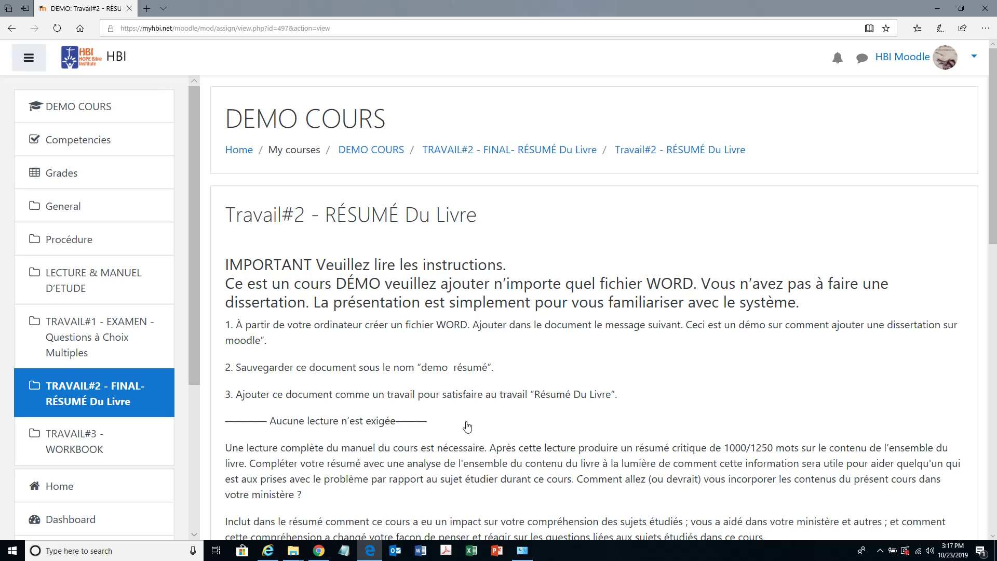
pyautogui.scroll(-4, 467, 427)
pyautogui.scroll(-8, 467, 426)
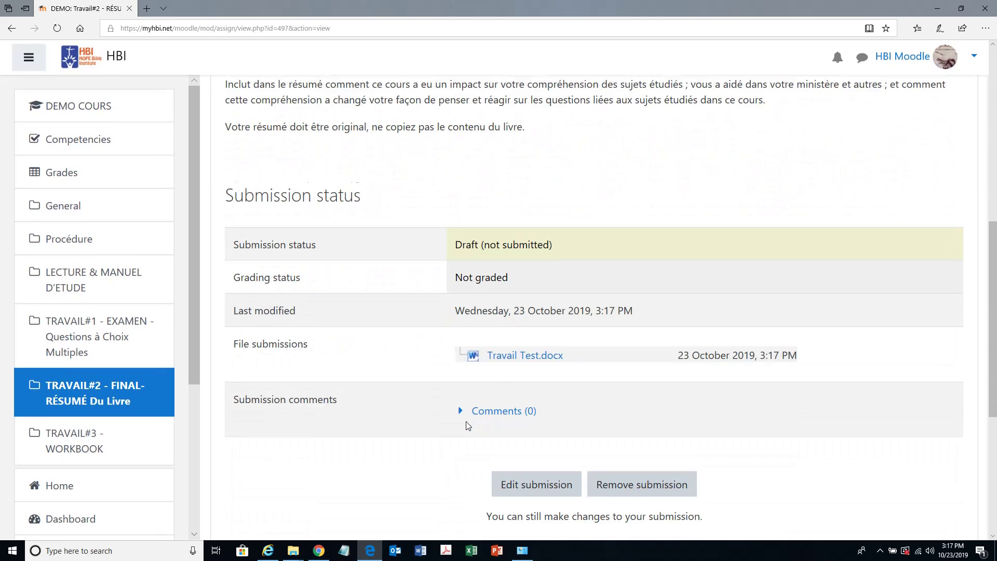
pyautogui.scroll(-1, 467, 423)
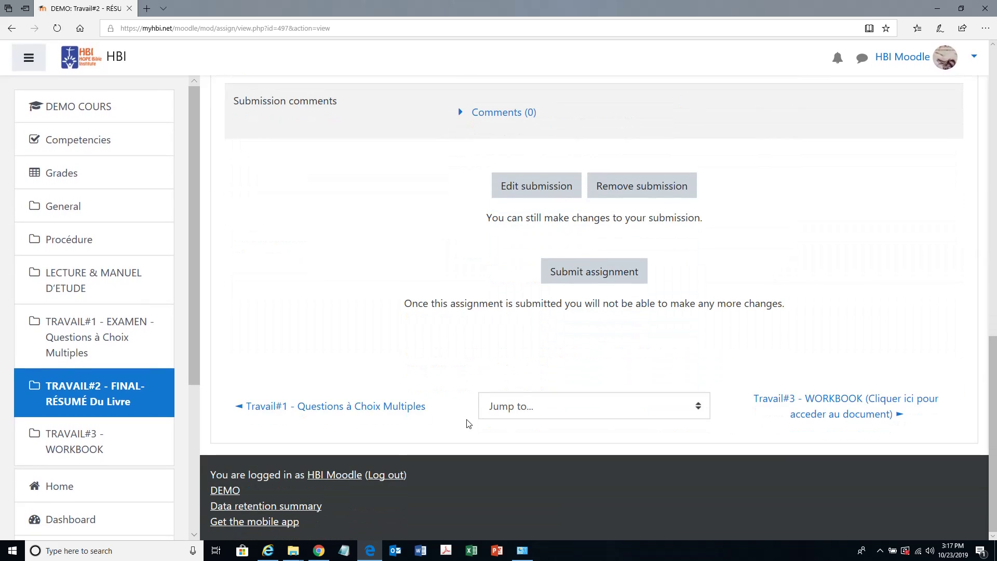
pyautogui.scroll(2, 467, 423)
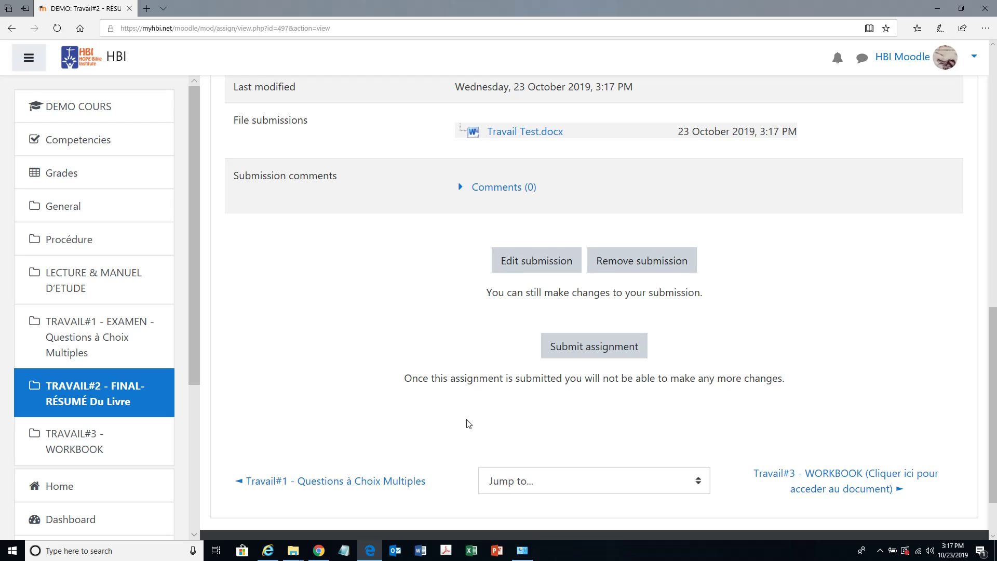
pyautogui.scroll(-2, 468, 423)
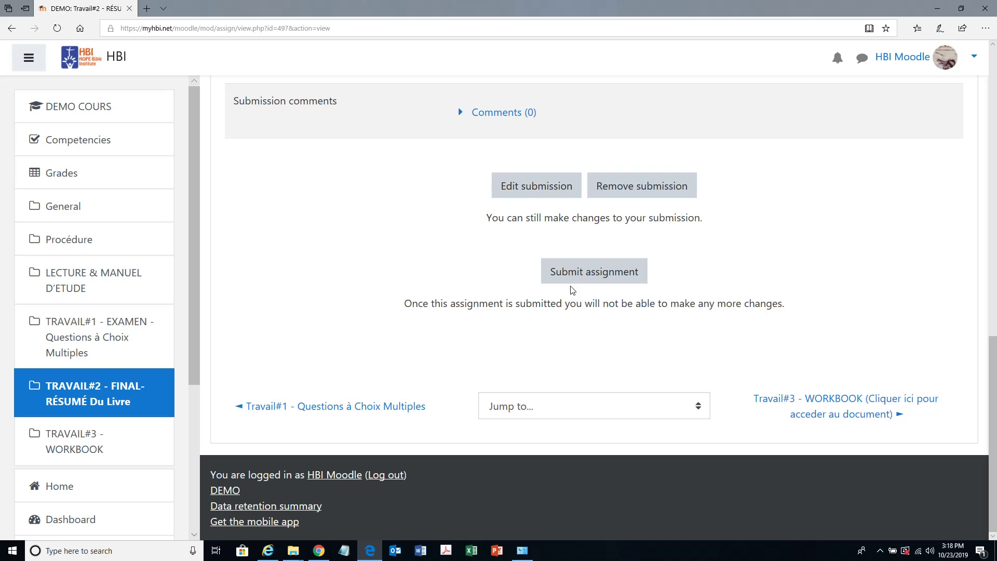
# - Submit Travail#2 for grading, confirming the file is your own work
pyautogui.click(584, 276)
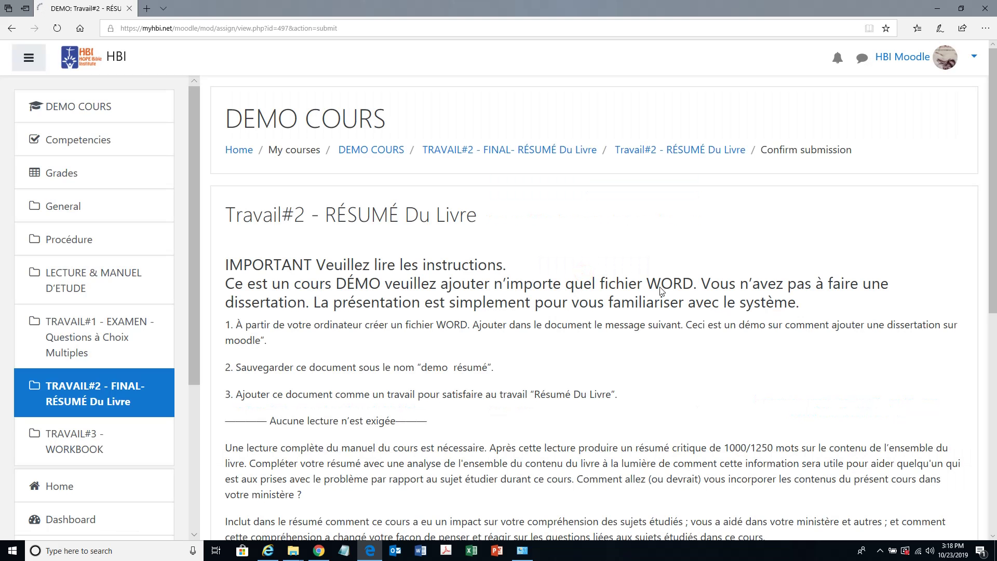
pyautogui.scroll(-5, 660, 324)
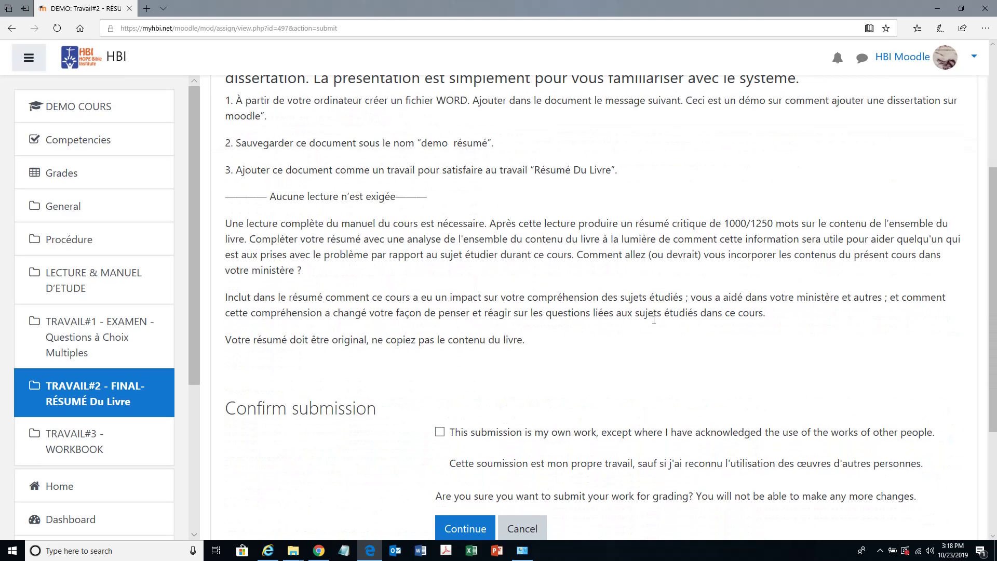
pyautogui.scroll(-2, 650, 324)
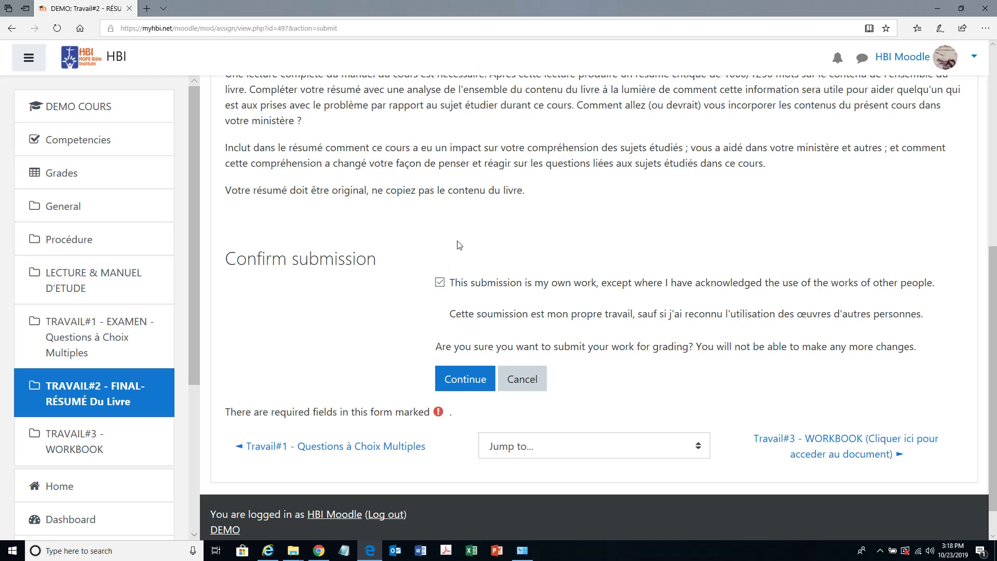
pyautogui.click(460, 384)
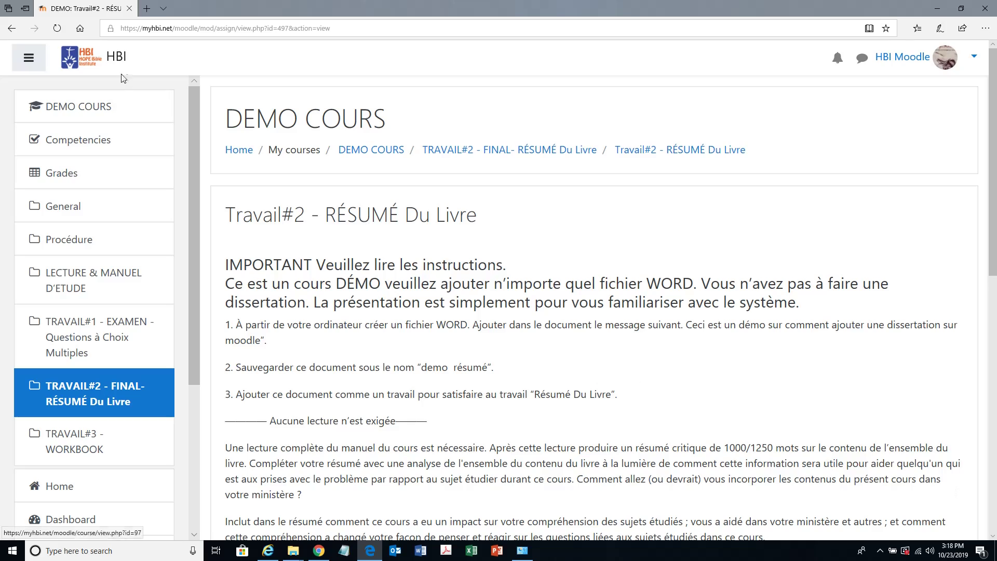
# - Return to the DEMO COURS page and scroll down to the TRAVAIL#3 - WORKBOOK section
pyautogui.click(80, 108)
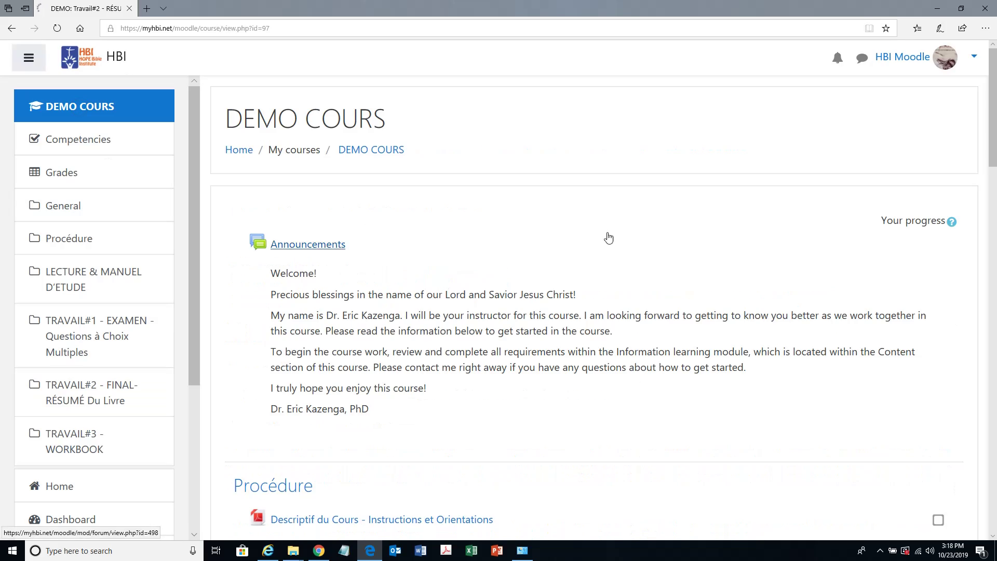
pyautogui.scroll(-15, 499, 399)
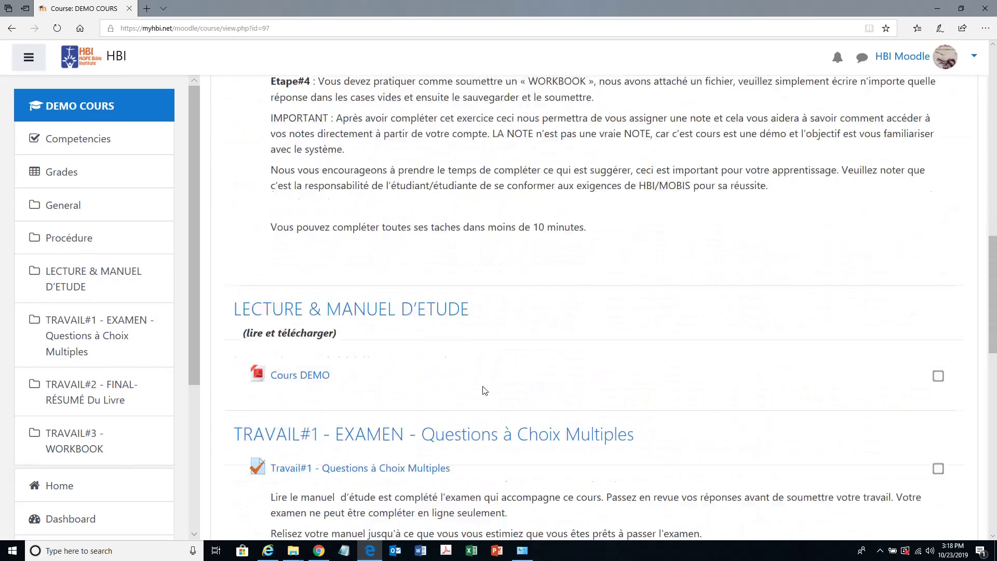
pyautogui.scroll(-10, 479, 389)
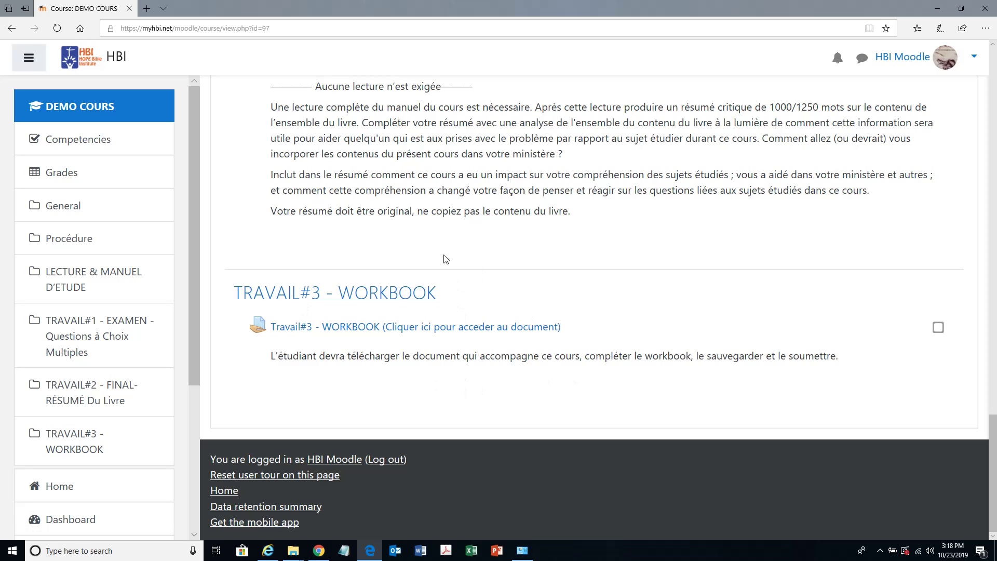
# - Open the Travail#3 - WORKBOOK assignment and download DEMO_Workbook_Etudiant_HBI.docx
pyautogui.click(371, 328)
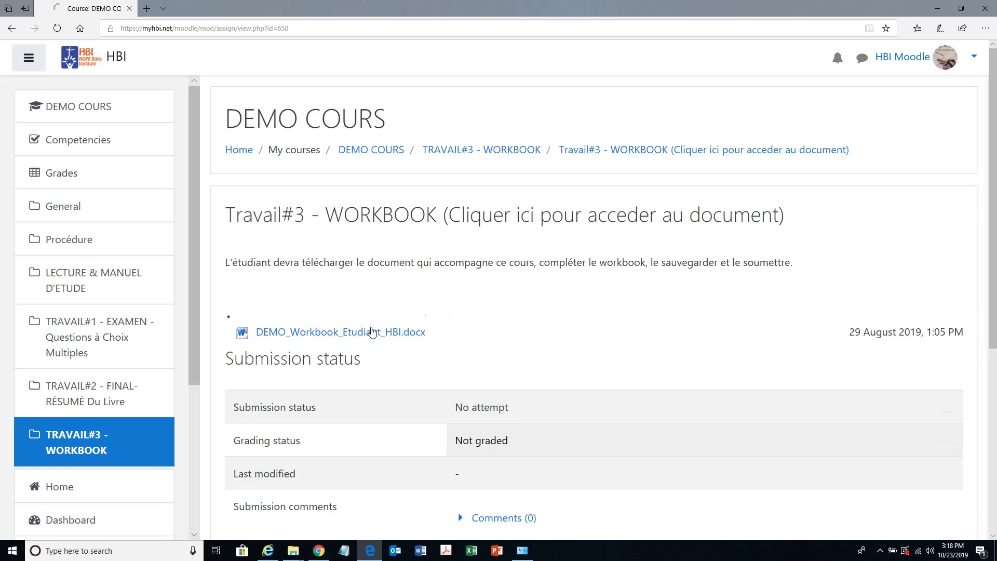
pyautogui.tripleClick(455, 264)
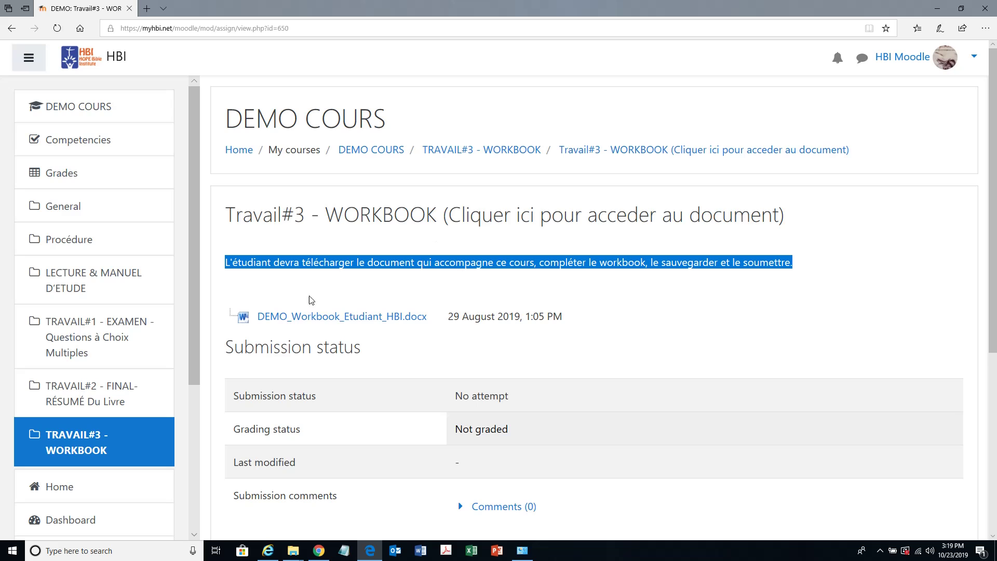
pyautogui.click(330, 321)
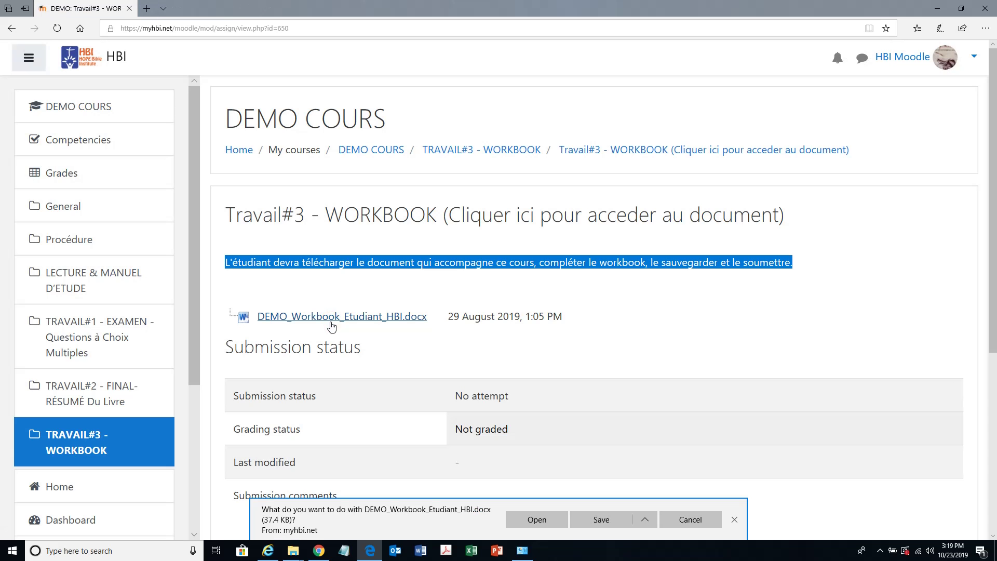
pyautogui.click(311, 274)
pyautogui.moveTo(236, 263); pyautogui.dragTo(596, 274)
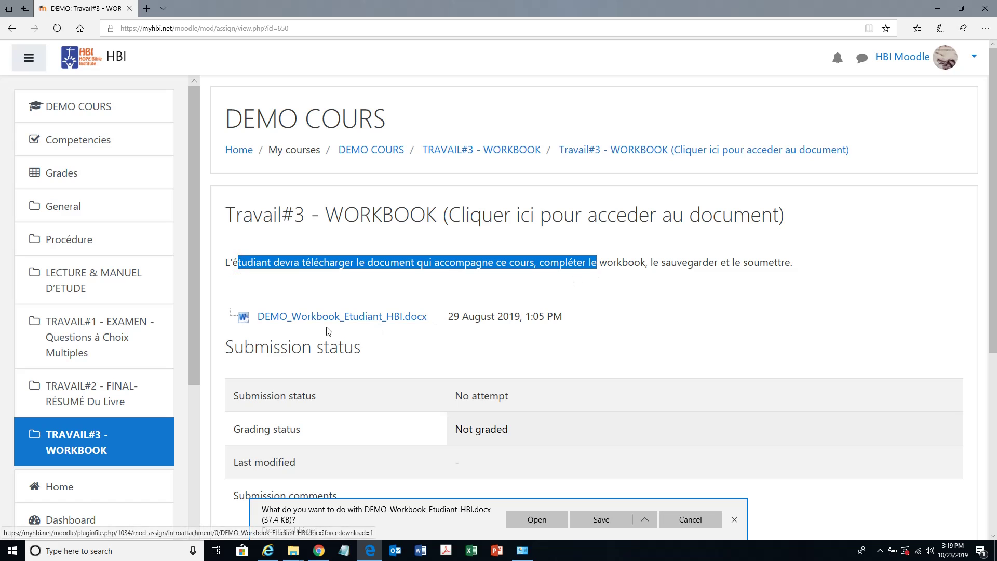
pyautogui.click(458, 342)
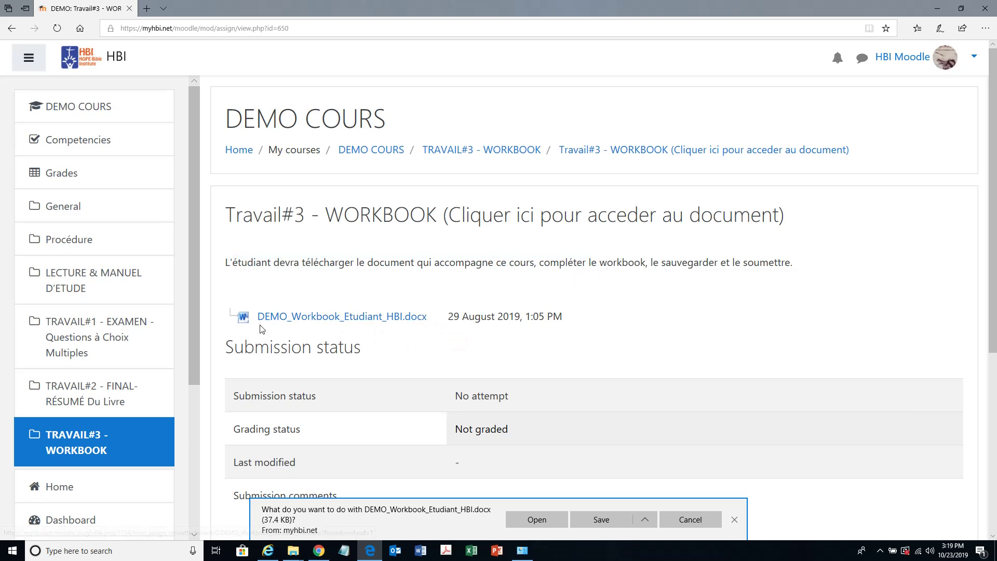
# - Choose Save as for the download, copy the destination folder path, then cancel
pyautogui.click(643, 519)
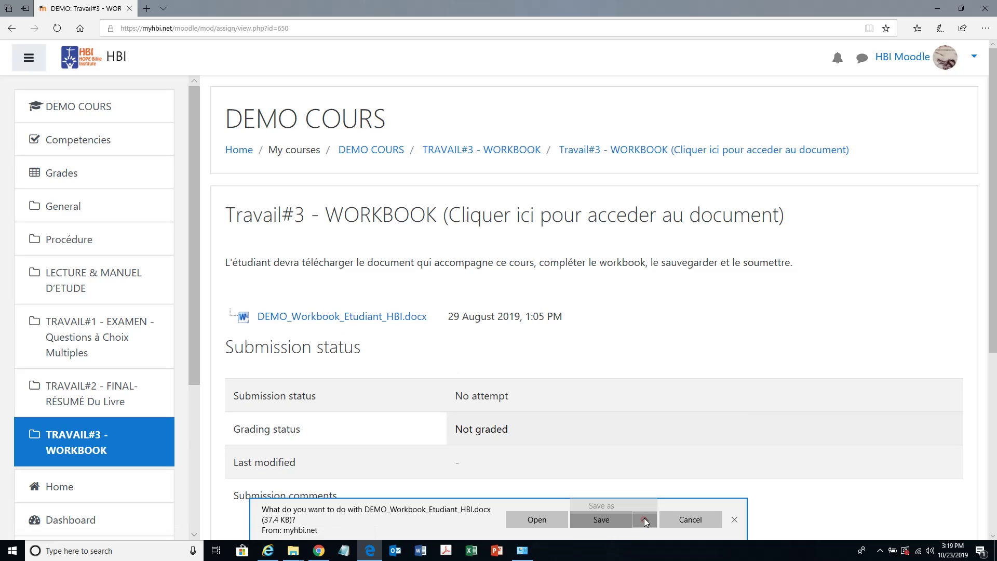
pyautogui.click(625, 500)
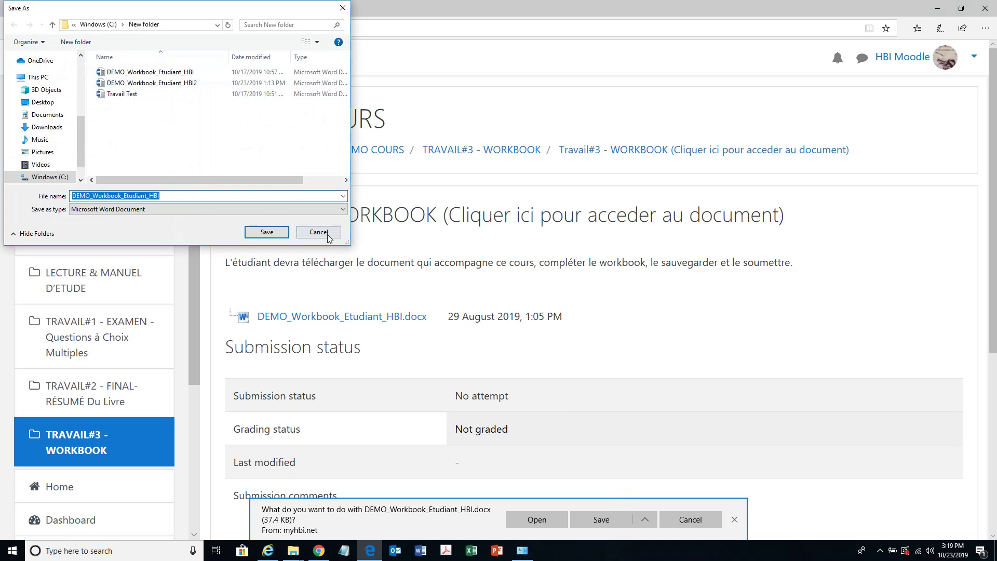
pyautogui.click(187, 25)
pyautogui.rightClick(93, 25)
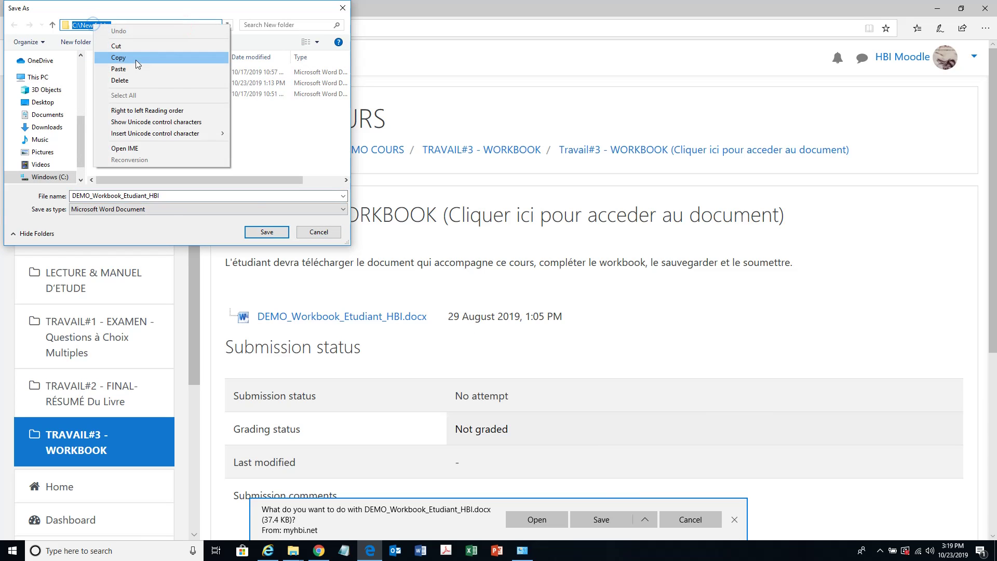
pyautogui.click(118, 57)
pyautogui.click(319, 231)
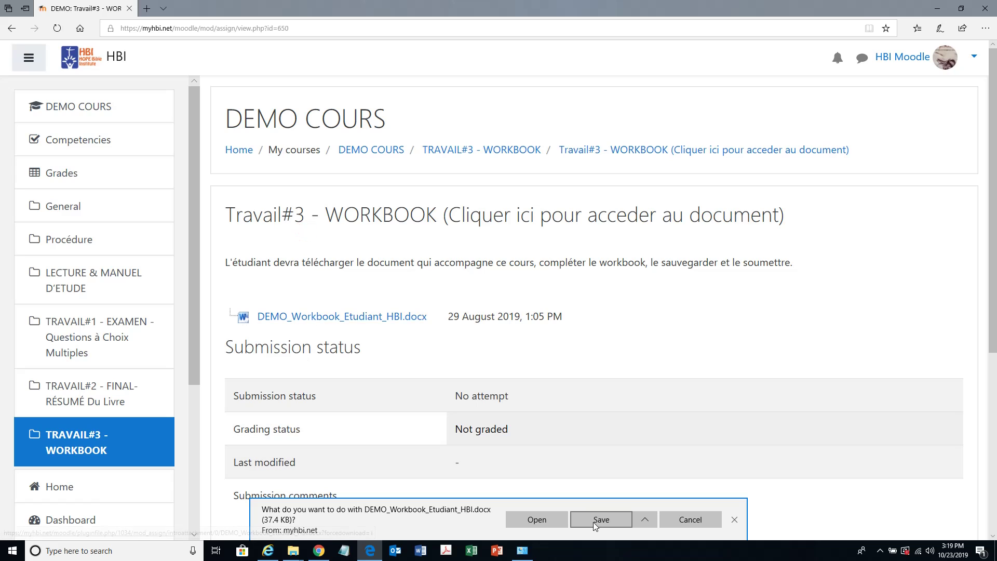
# - Save the workbook into C:\New folder and open the containing folder
pyautogui.click(644, 519)
pyautogui.click(617, 503)
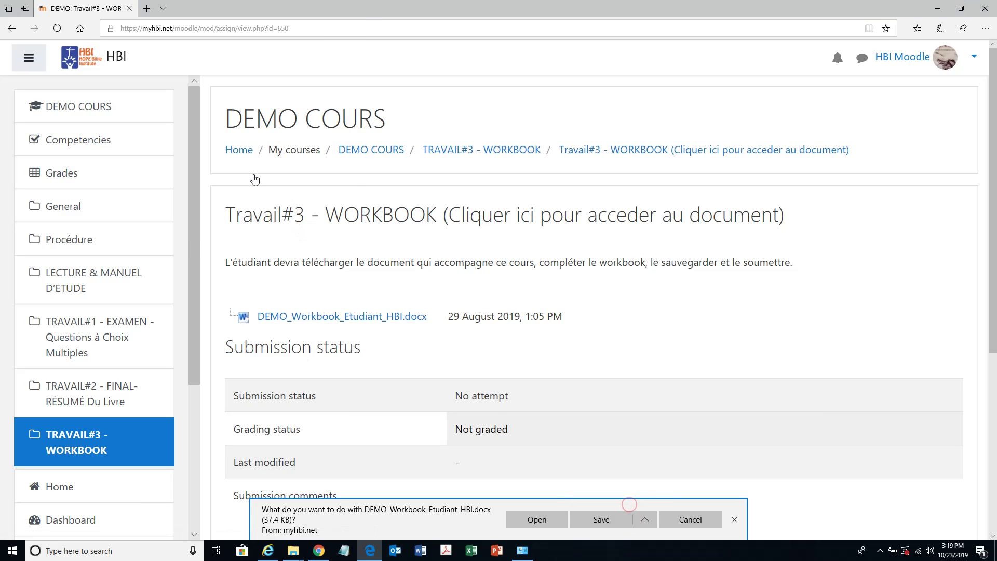
pyautogui.click(177, 196)
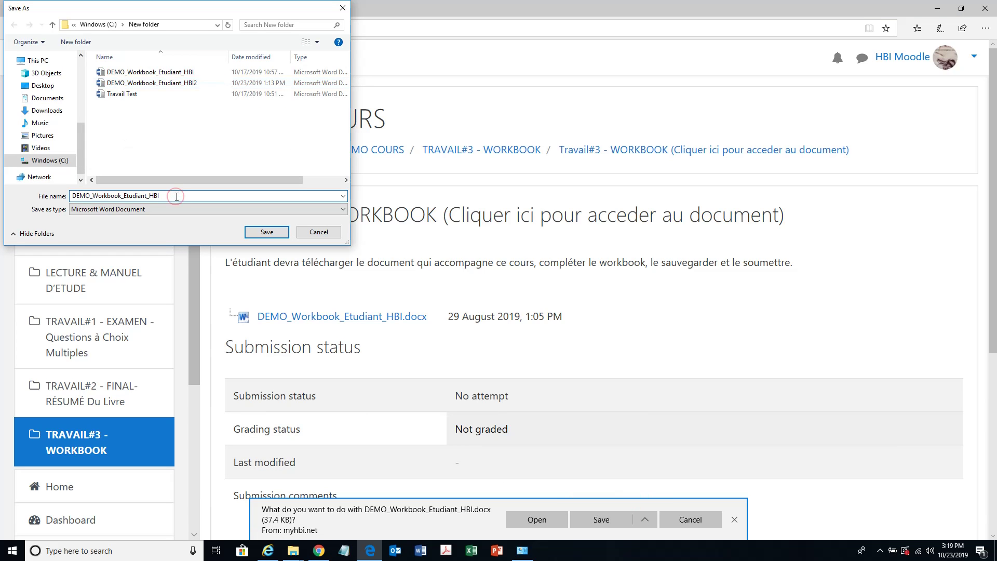
pyautogui.click(263, 230)
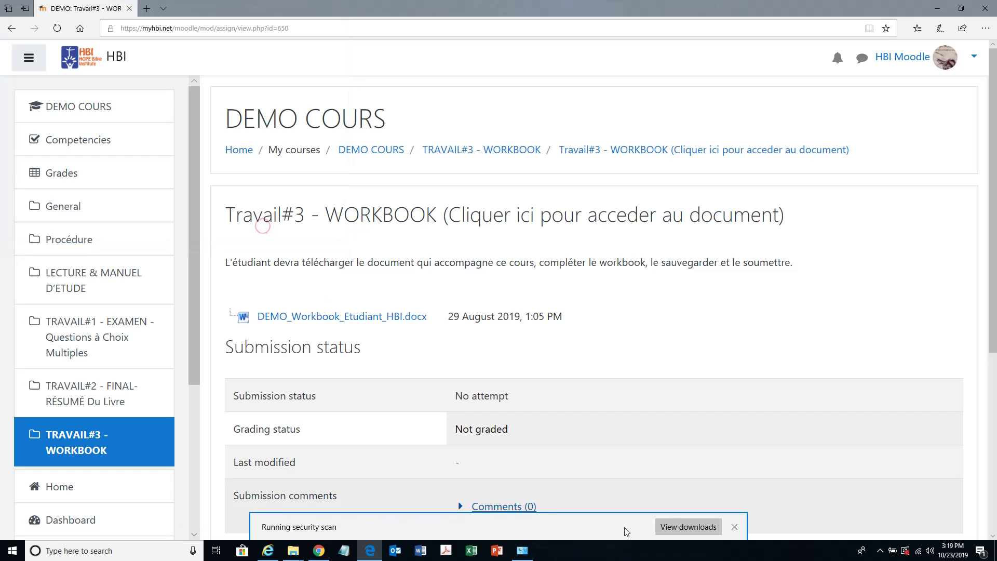
pyautogui.click(624, 528)
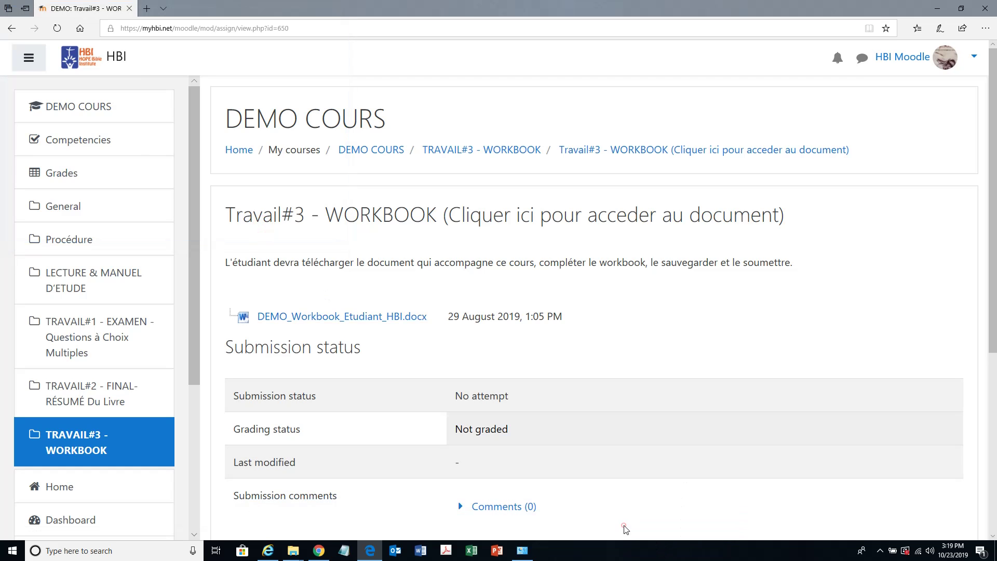
# - Open the downloaded DEMO_Workbook_Etudiant_HBI3 workbook in Word
pyautogui.click(645, 364)
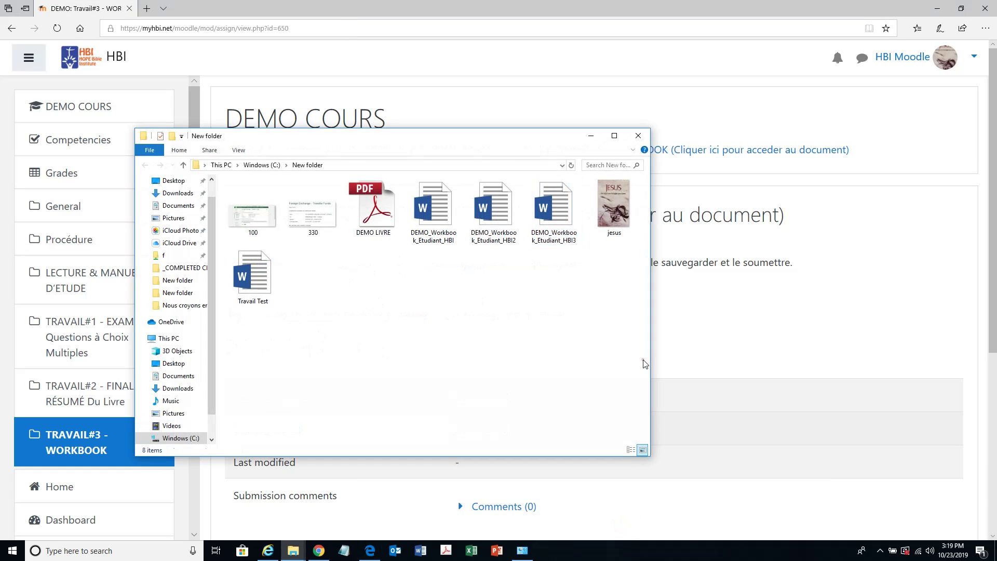
pyautogui.doubleClick(573, 217)
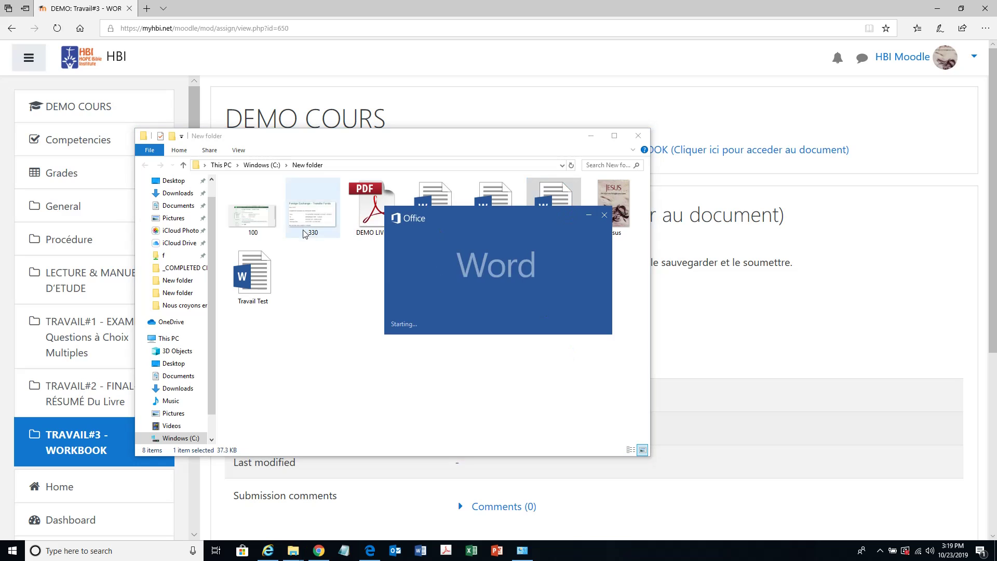
pyautogui.click(590, 136)
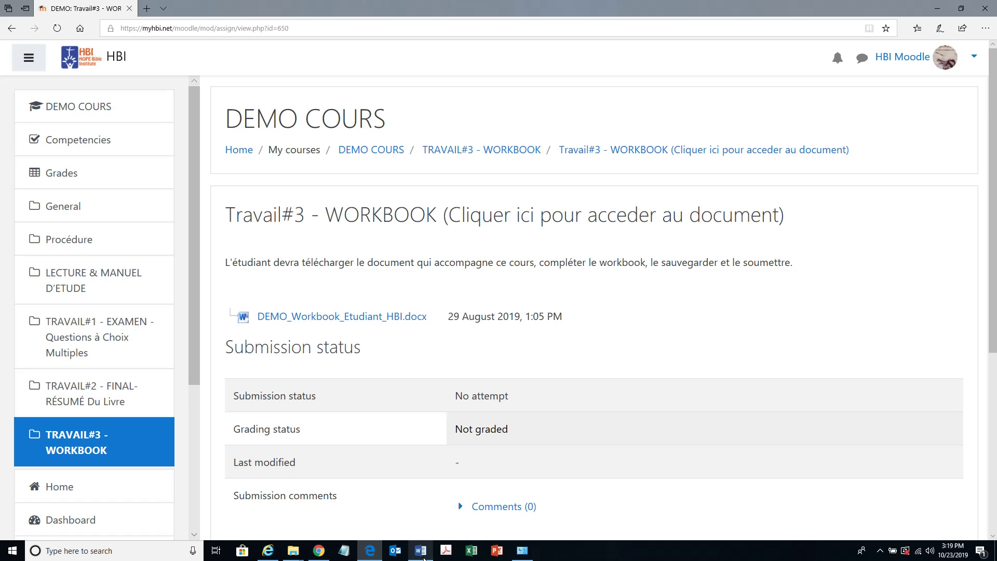
pyautogui.moveTo(423, 551)
pyautogui.click(437, 501)
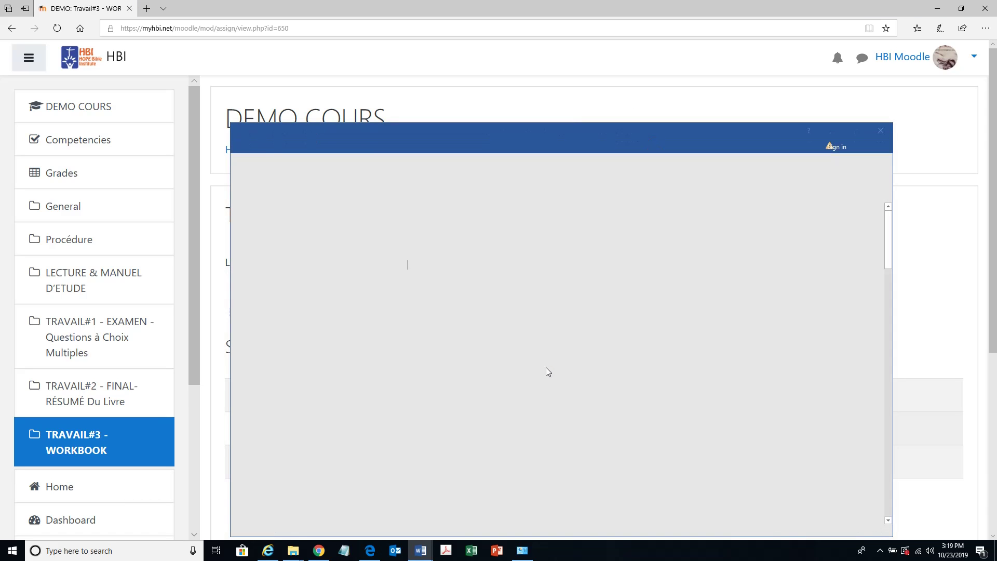
# - Enter the student's name in Nom and answer 'jesus' in question 1's blanks
pyautogui.scroll(-3, 477, 364)
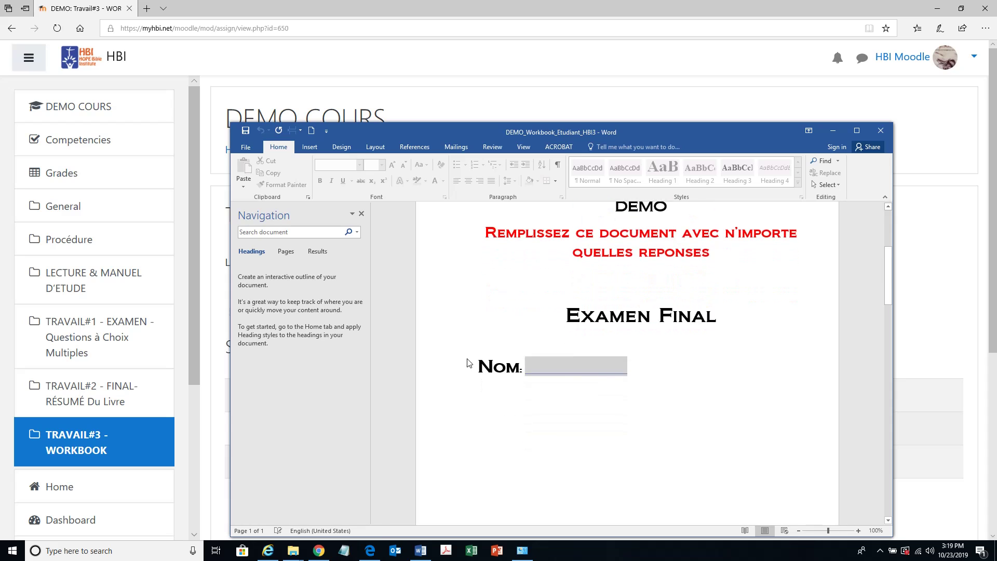
pyautogui.click(547, 340)
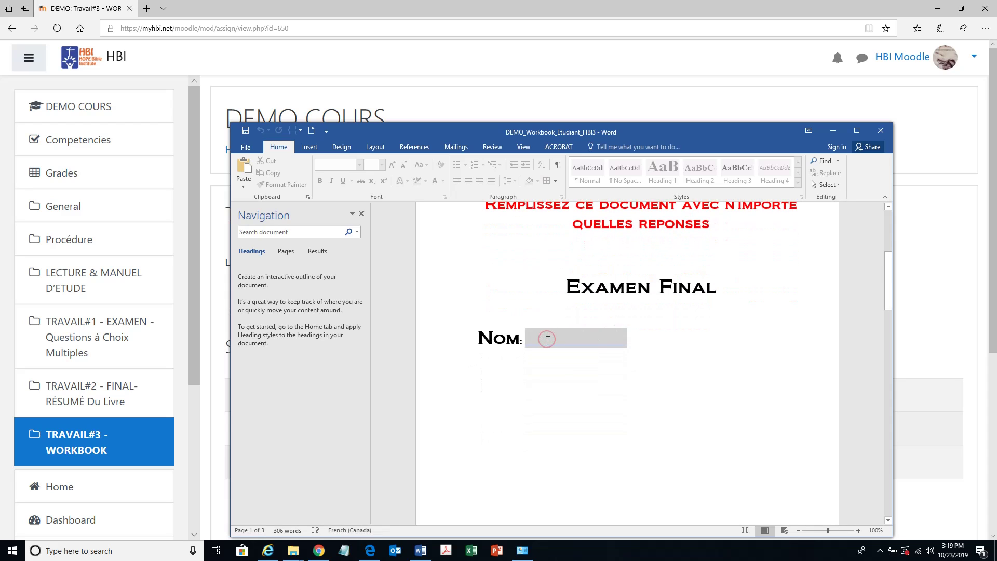
pyautogui.write('Eric')
pyautogui.scroll(-3, 526, 336)
pyautogui.scroll(-15, 527, 337)
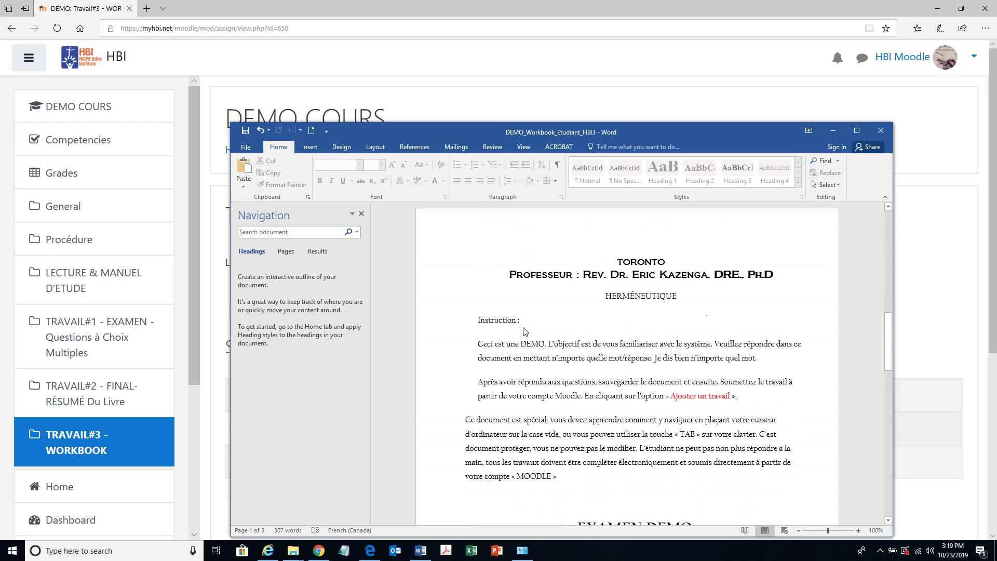
pyautogui.click(503, 310)
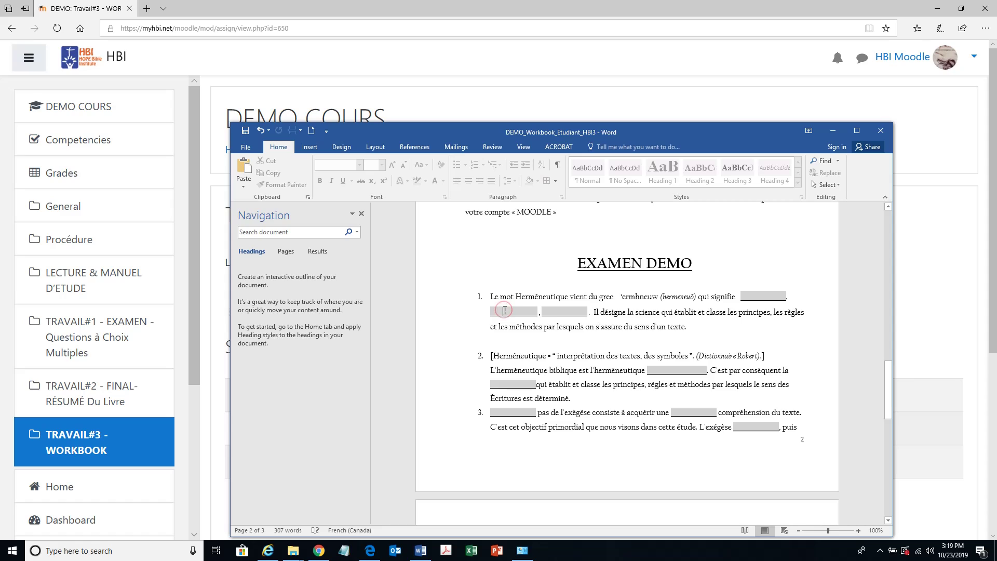
pyautogui.write('Jesus')
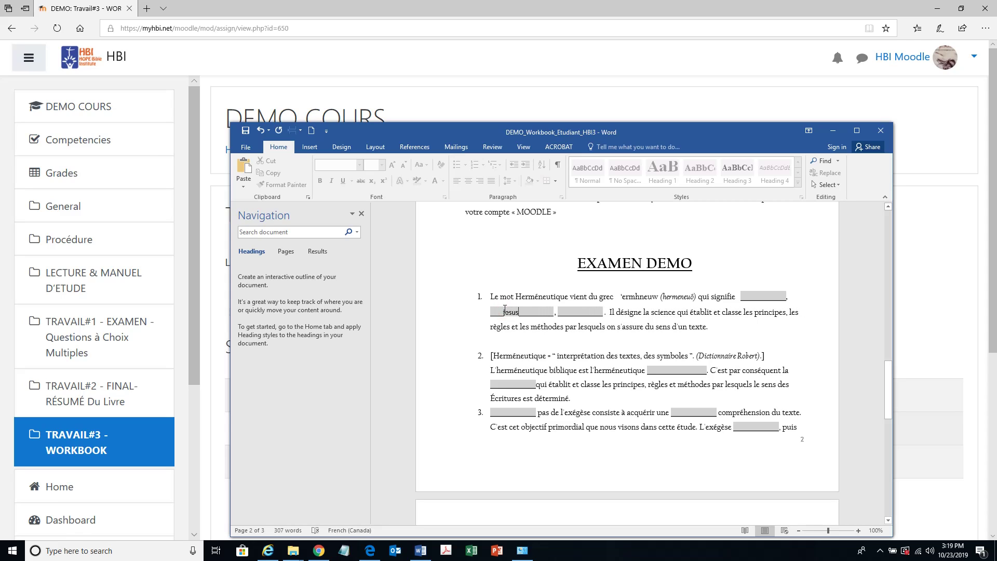
pyautogui.click(504, 310)
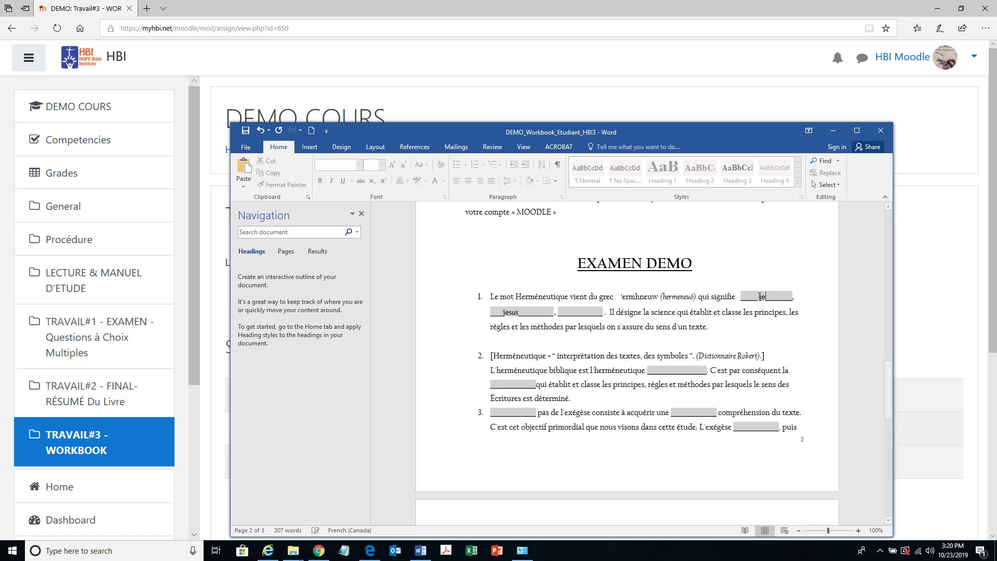
pyautogui.write('jesus')
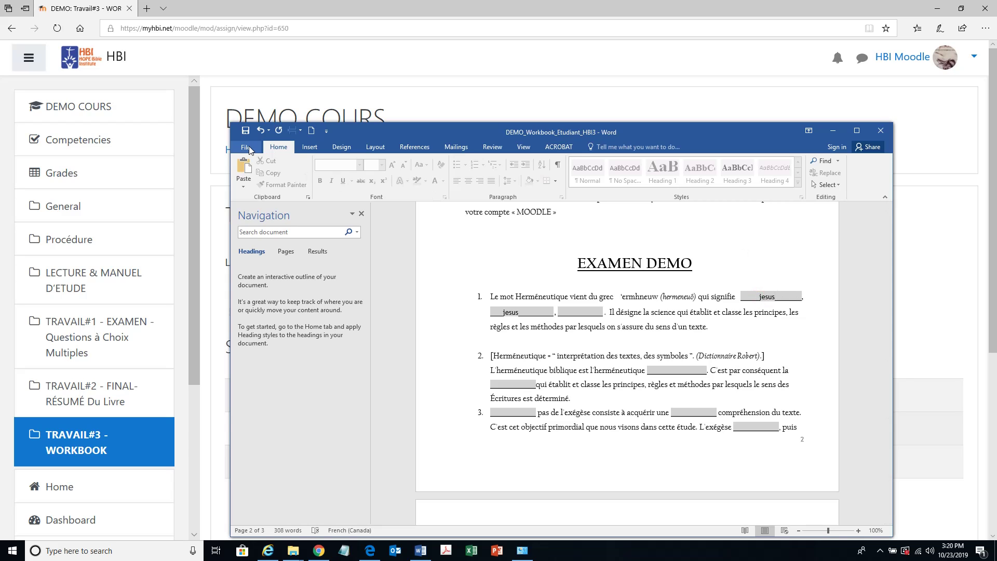
# - Save the workbook as DEMO_Workbook_Etudiant_HBI3 using Save As
pyautogui.click(245, 146)
pyautogui.click(256, 251)
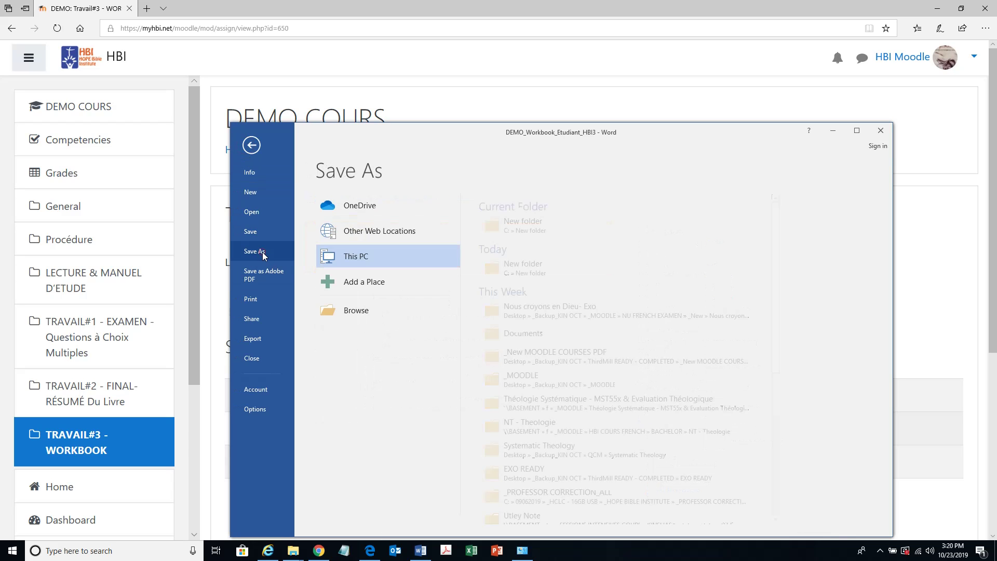
pyautogui.click(371, 311)
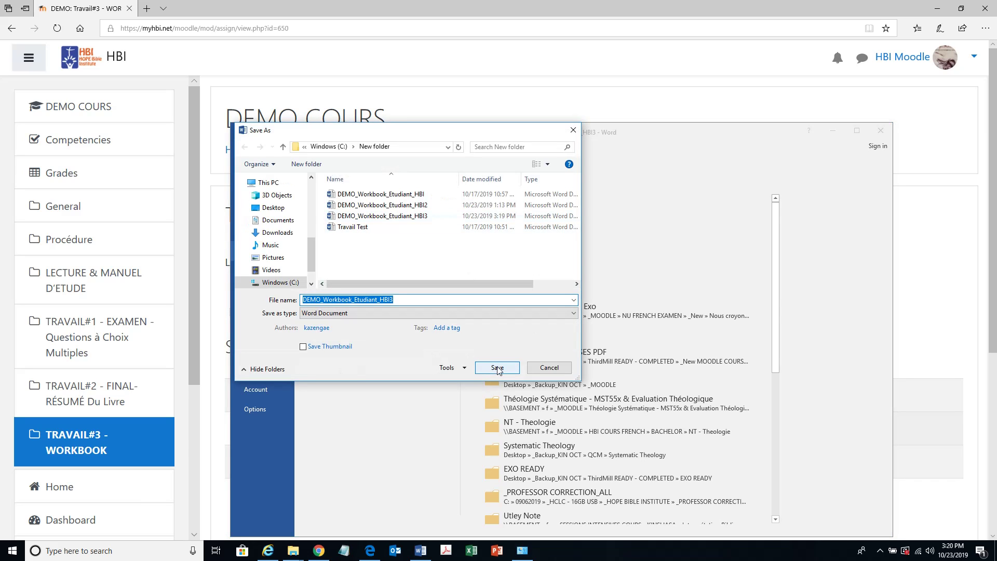
pyautogui.click(497, 368)
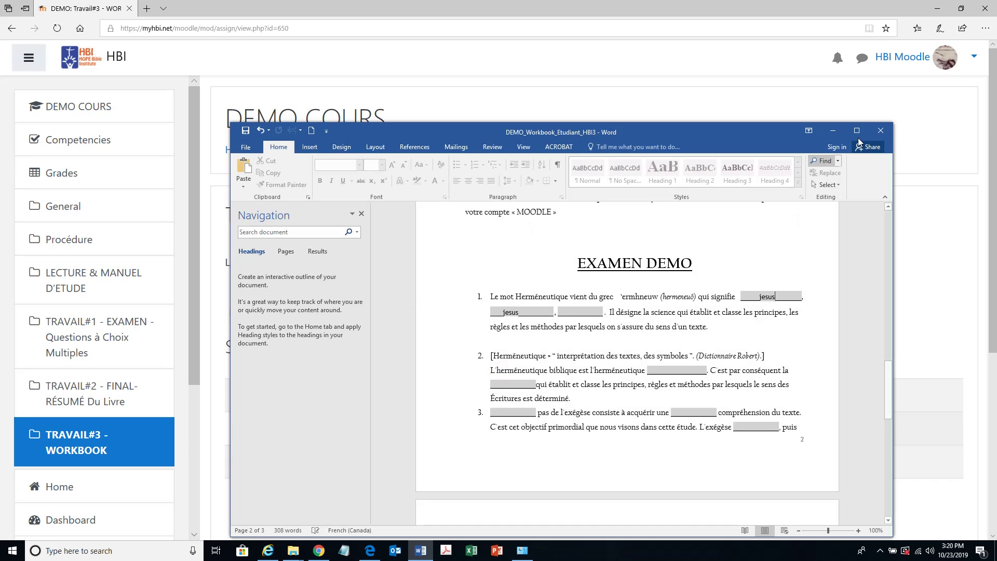
# - Upload DEMO_Workbook_Etudiant_HBI3.docx into a new Travail#3 file submission
pyautogui.click(880, 130)
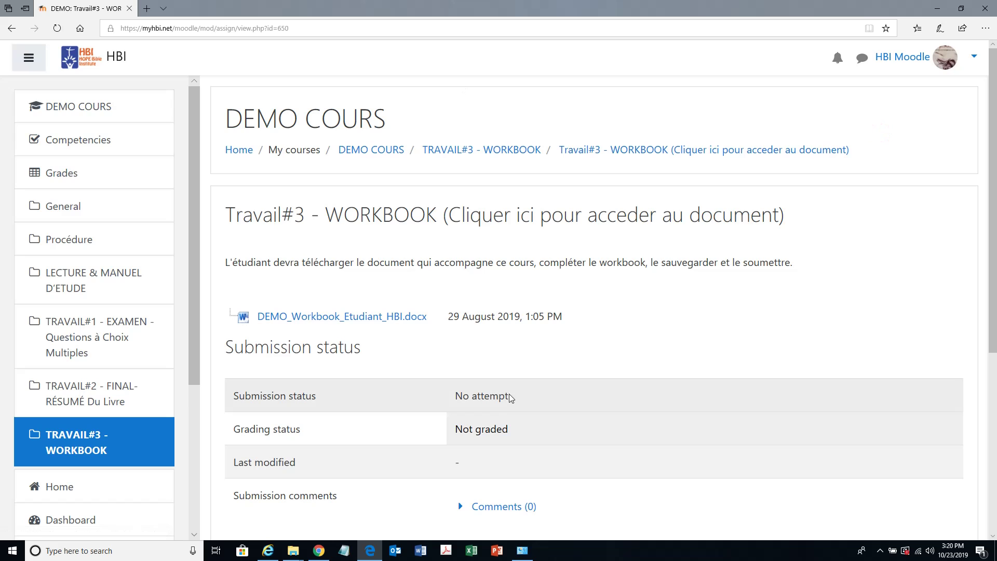
pyautogui.scroll(-5, 730, 367)
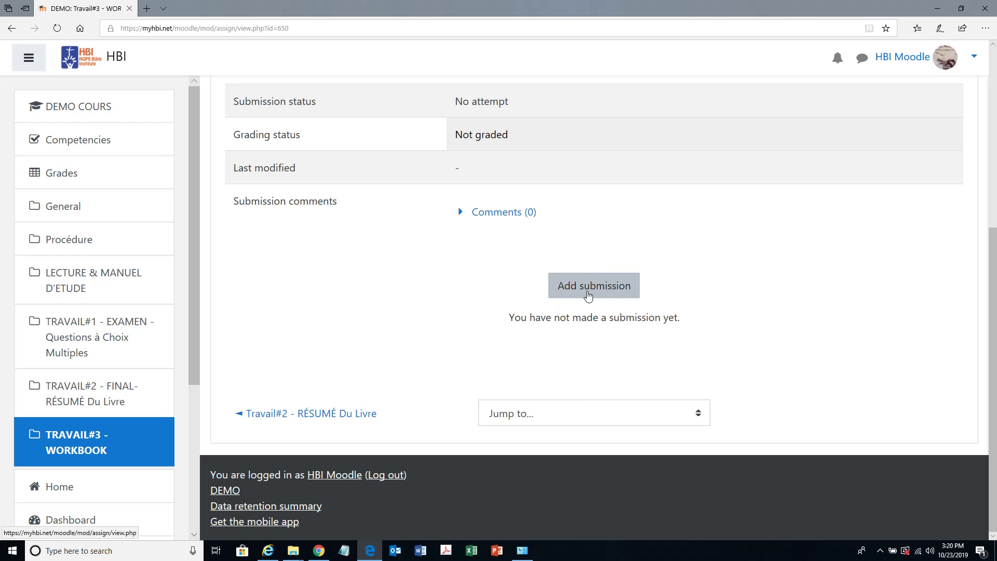
pyautogui.click(589, 293)
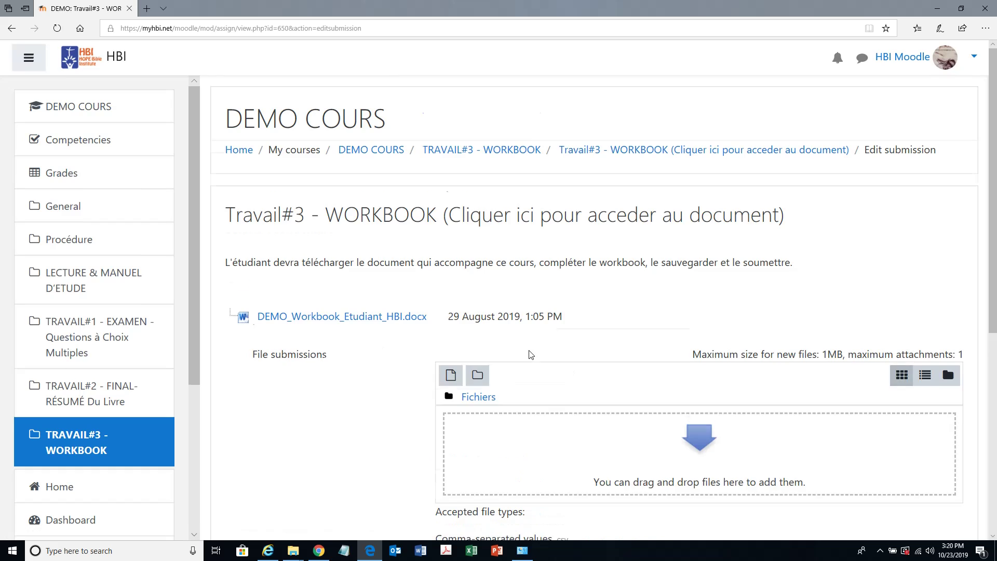
pyautogui.scroll(-4, 259, 239)
pyautogui.click(698, 236)
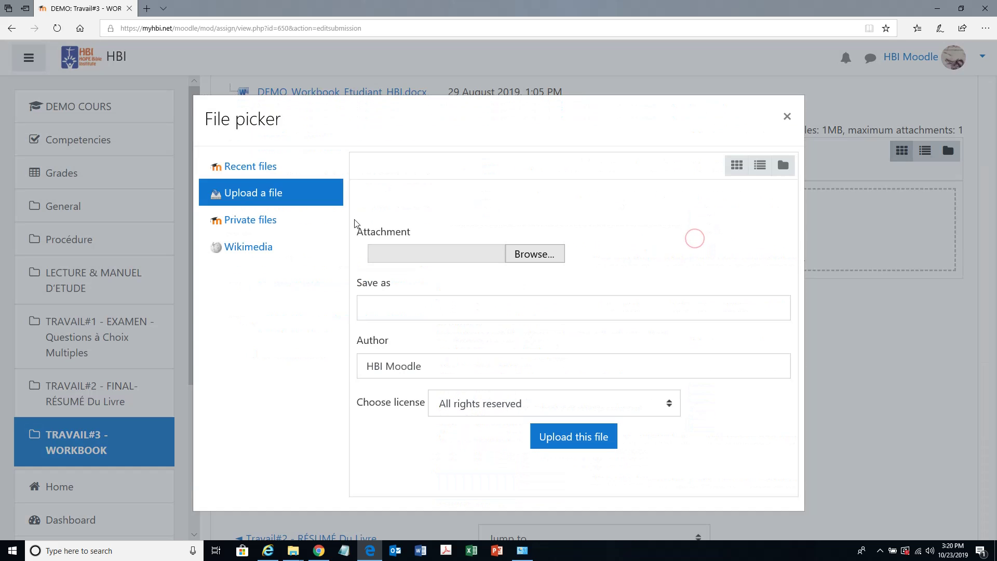
pyautogui.click(555, 263)
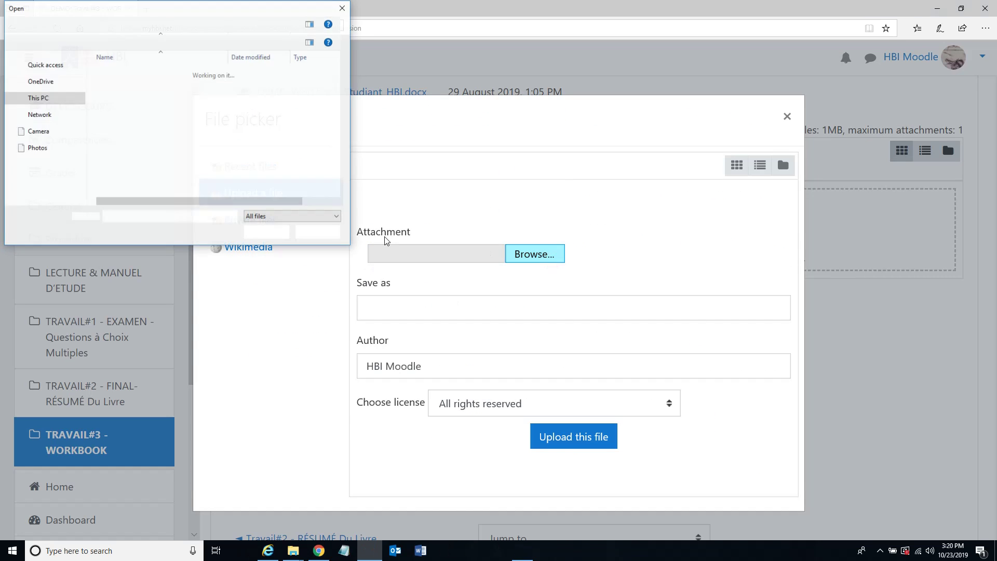
pyautogui.doubleClick(169, 126)
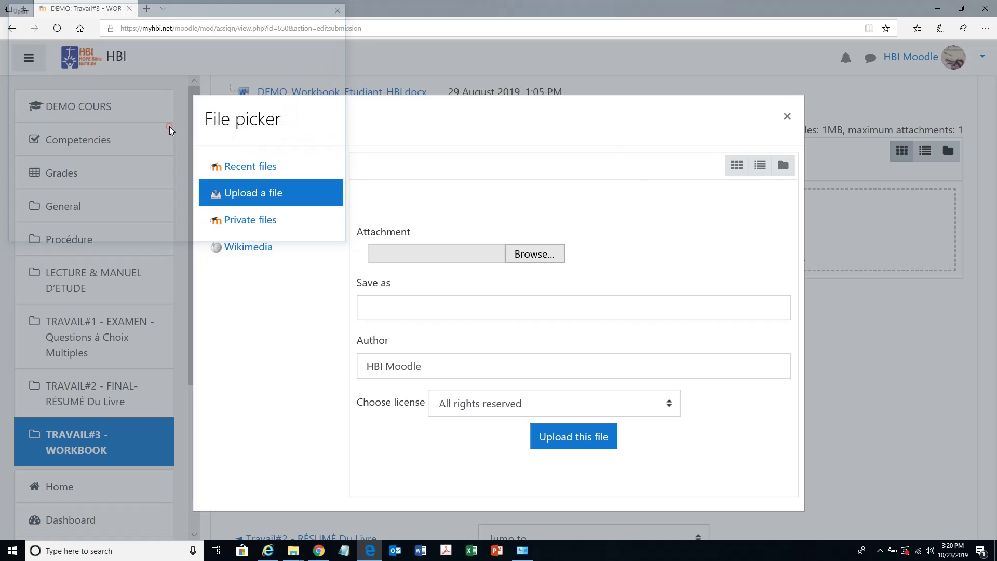
pyautogui.click(562, 438)
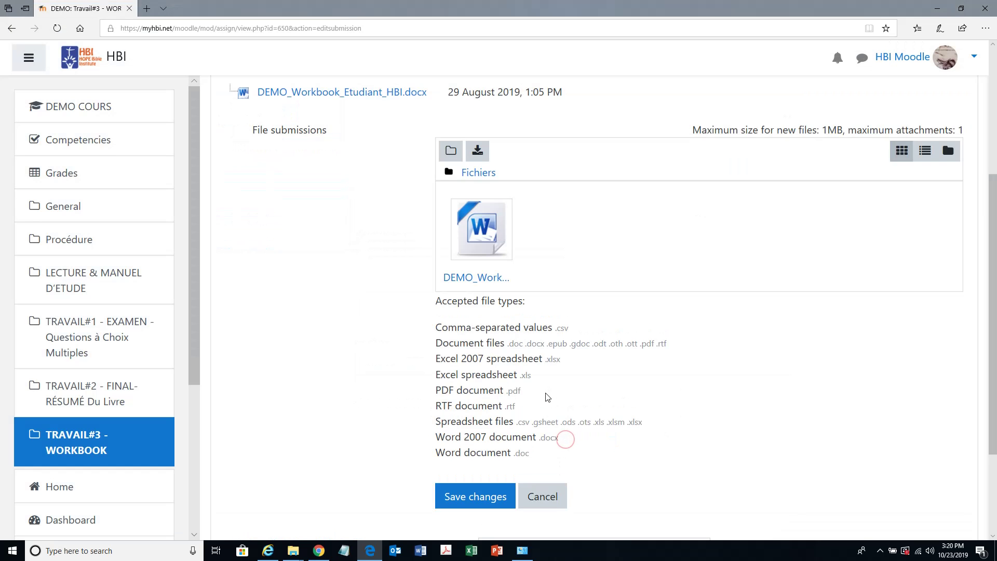
# - Save the Travail#3 submission and submit it for grading with the own-work statement ticked
pyautogui.scroll(-3, 499, 379)
pyautogui.click(460, 363)
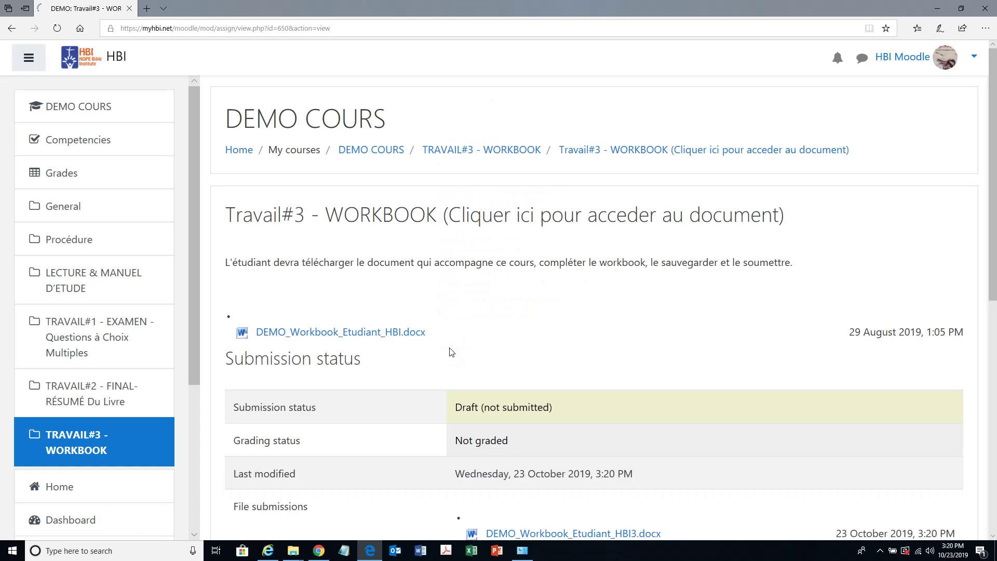
pyautogui.scroll(-4, 446, 350)
pyautogui.scroll(-3, 442, 353)
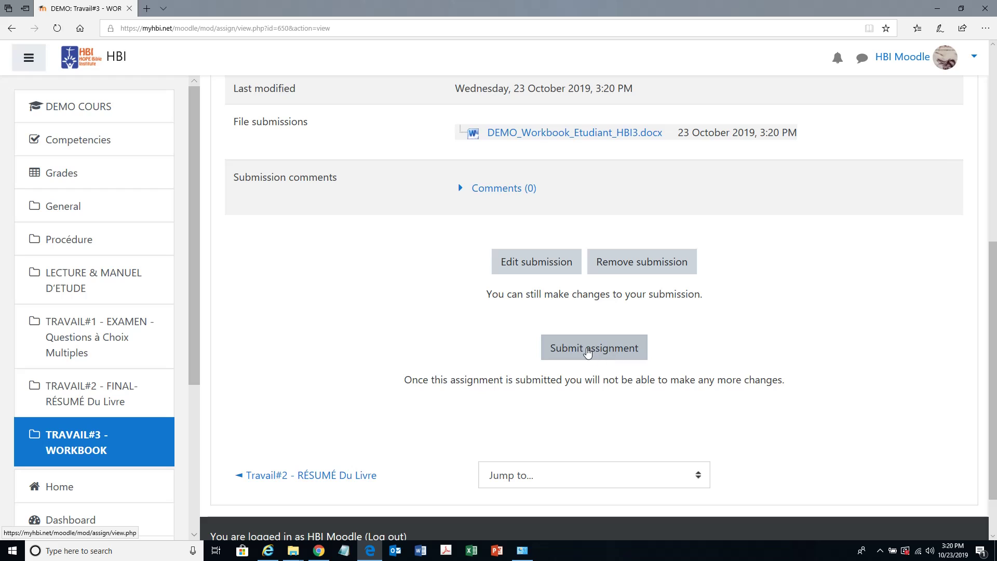
pyautogui.click(587, 353)
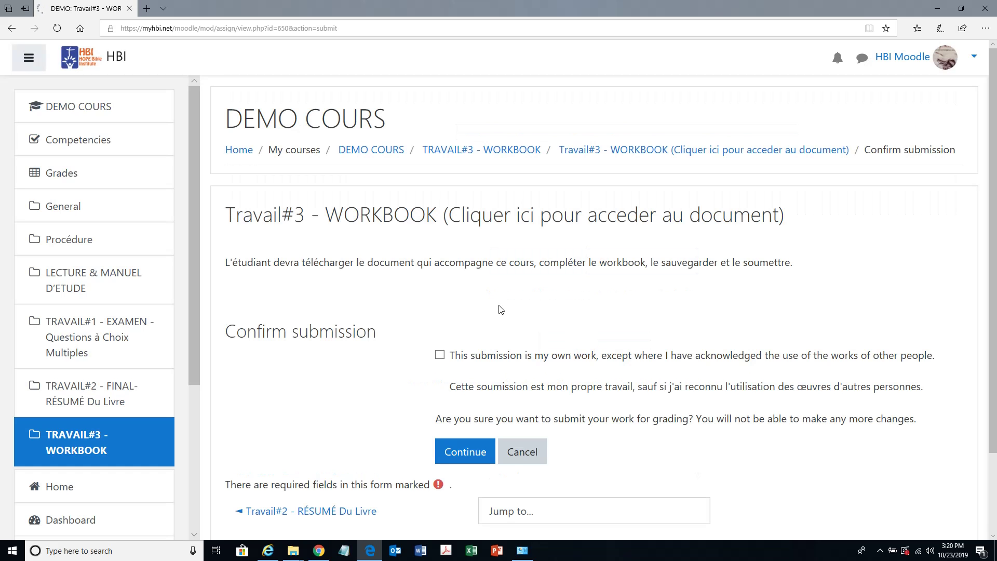
pyautogui.click(440, 355)
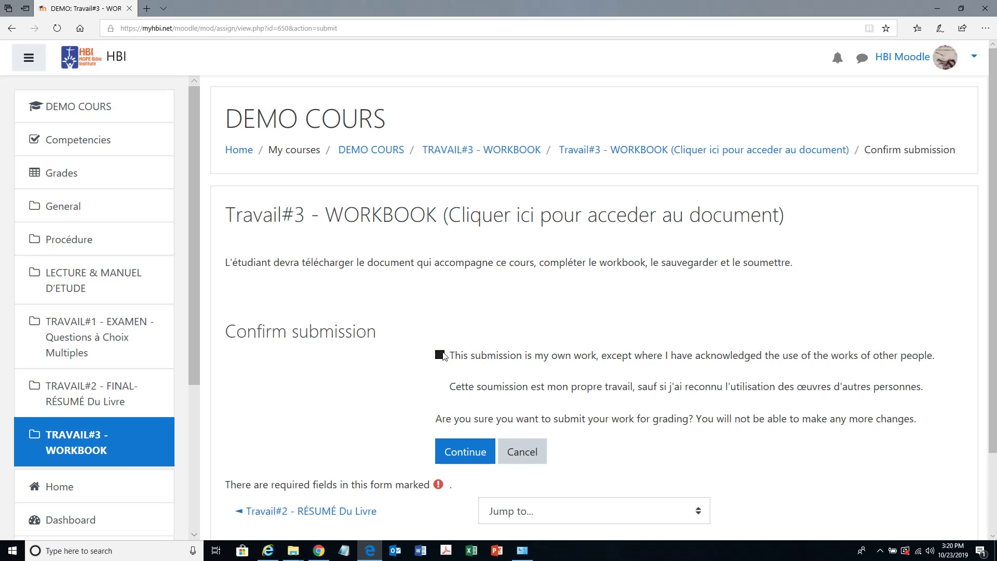
pyautogui.click(463, 452)
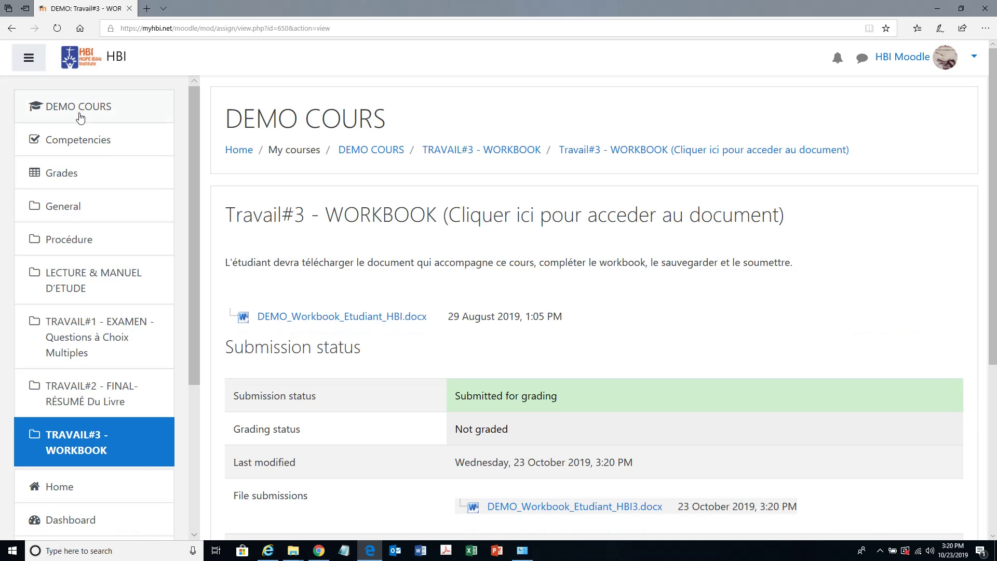
# - Open the DEMO COURS Grades user report, showing Travail#1 at 42 % (E)
pyautogui.click(80, 117)
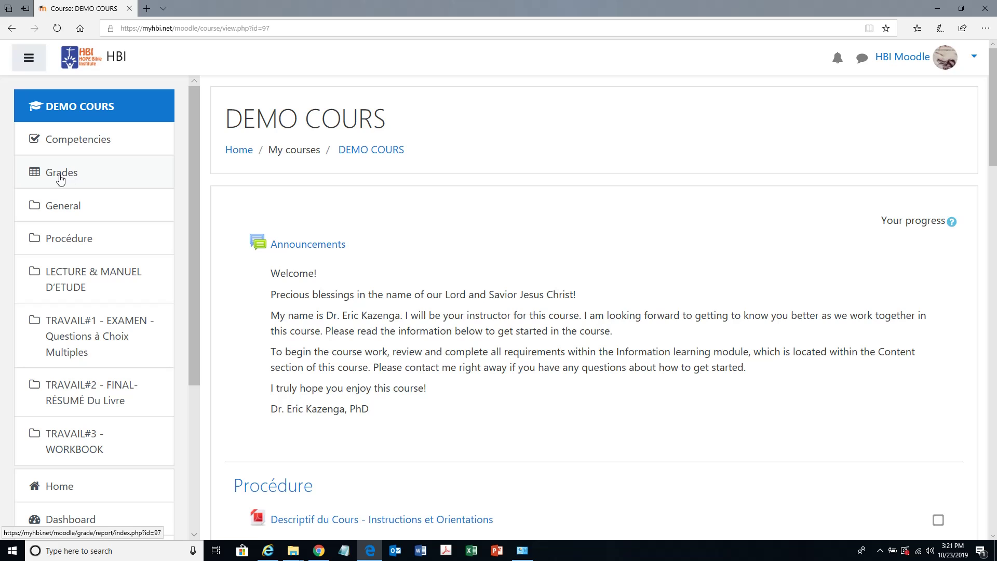
pyautogui.click(952, 67)
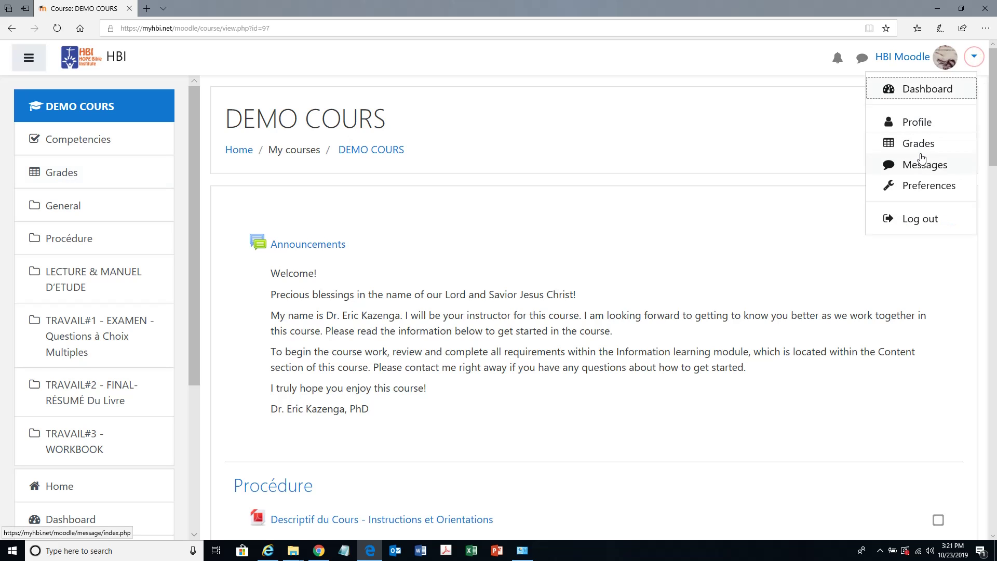
pyautogui.click(57, 178)
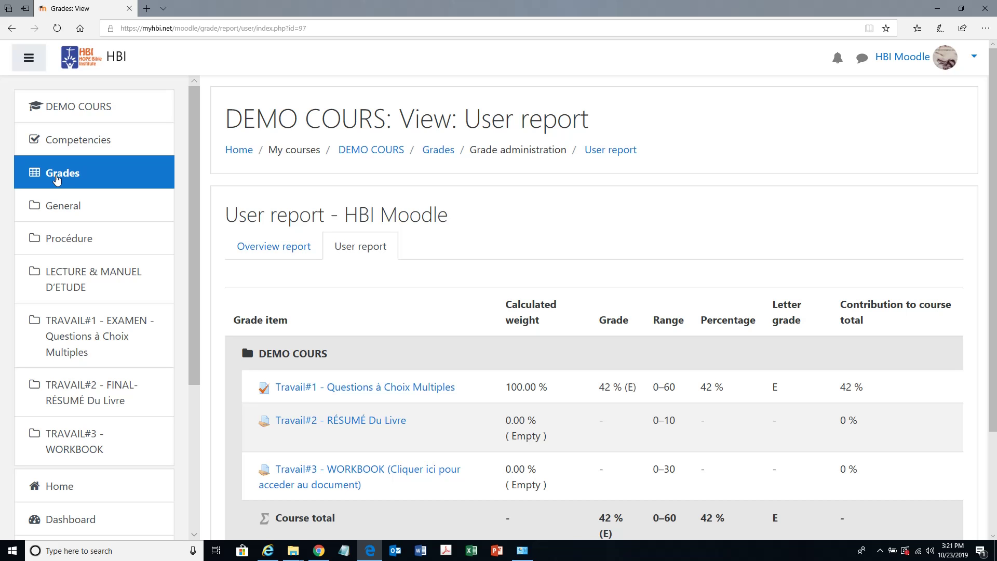
# - Check the Travail#1 to Travail#3 grades, then reload the report so Travail#2 shows 100 % (A+)
pyautogui.scroll(-2, 512, 407)
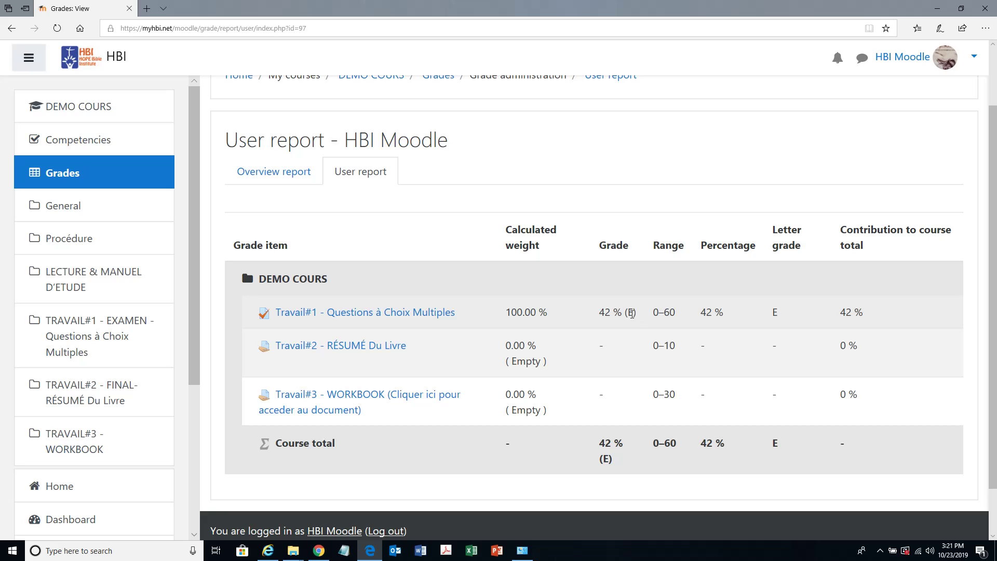
pyautogui.moveTo(632, 313); pyautogui.dragTo(623, 318)
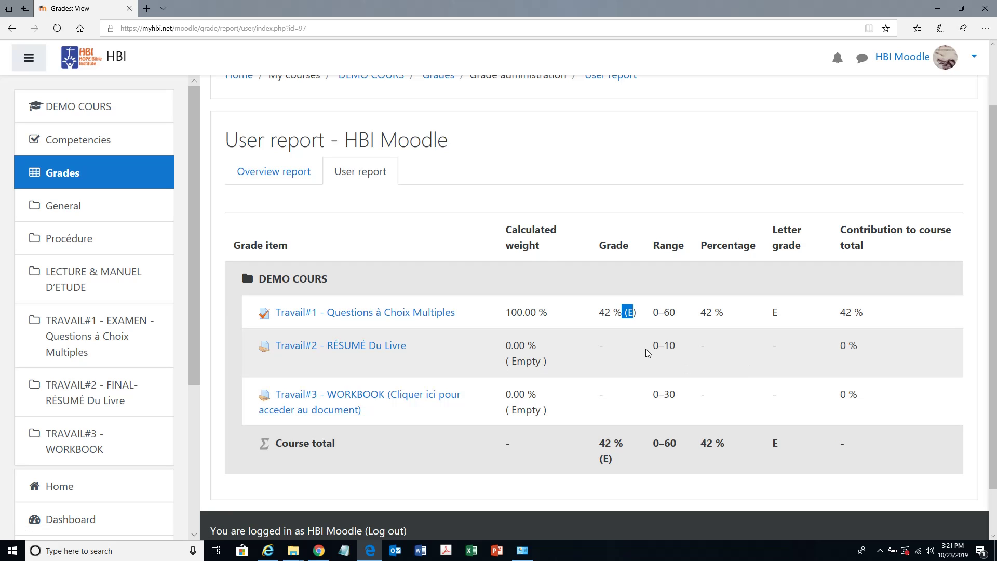
pyautogui.moveTo(804, 416); pyautogui.dragTo(540, 358)
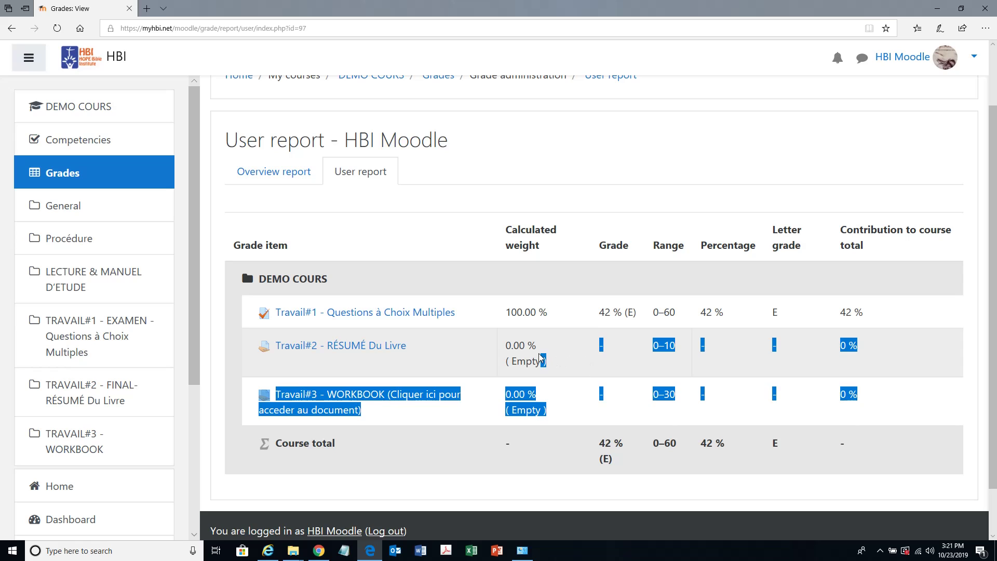
pyautogui.click(806, 397)
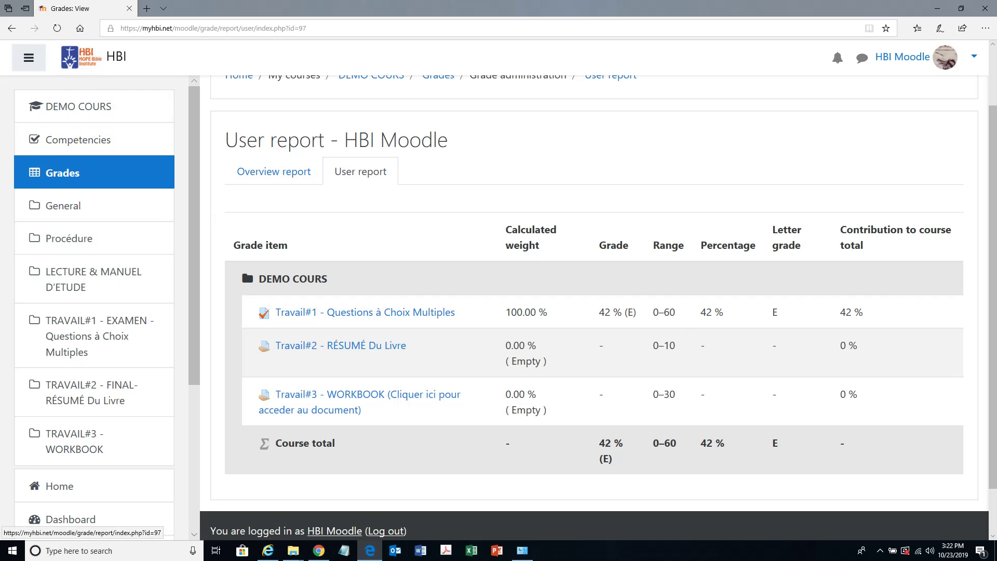
pyautogui.click(58, 177)
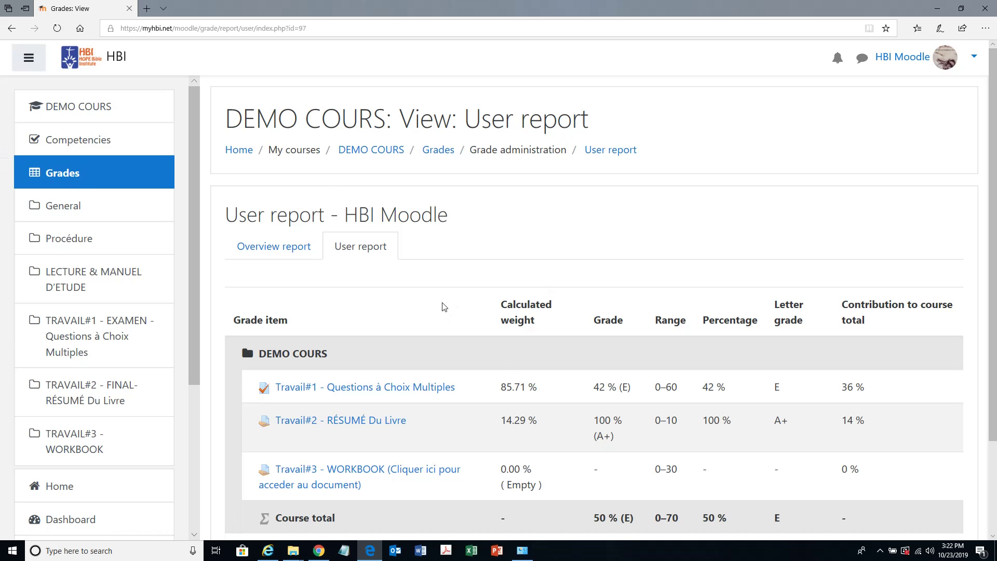
# - Check the Course total row, then reload the report so Travail#3 reads 100 % and total 65 % (C)
pyautogui.scroll(-2, 715, 414)
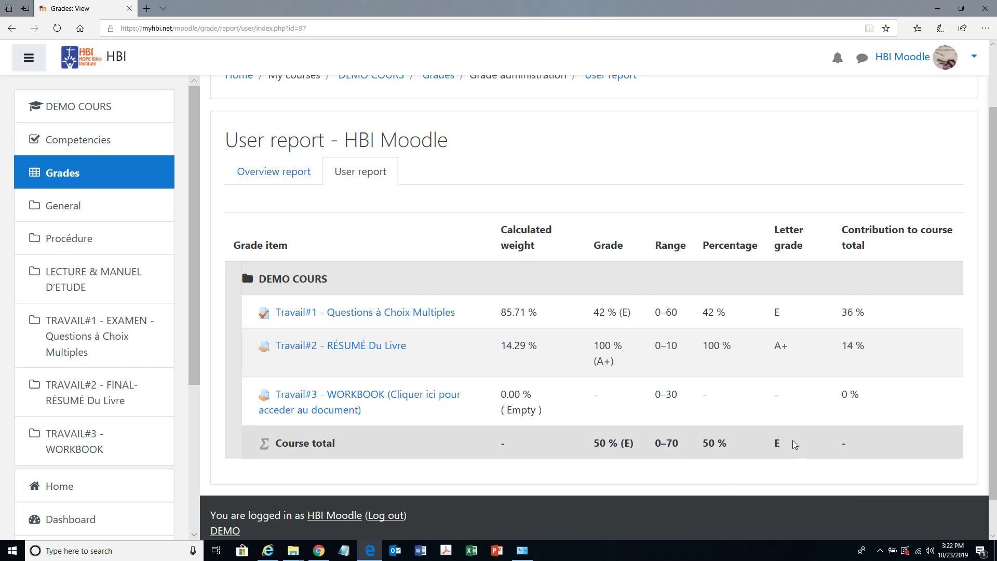
pyautogui.moveTo(852, 446); pyautogui.dragTo(281, 444)
pyautogui.click(943, 406)
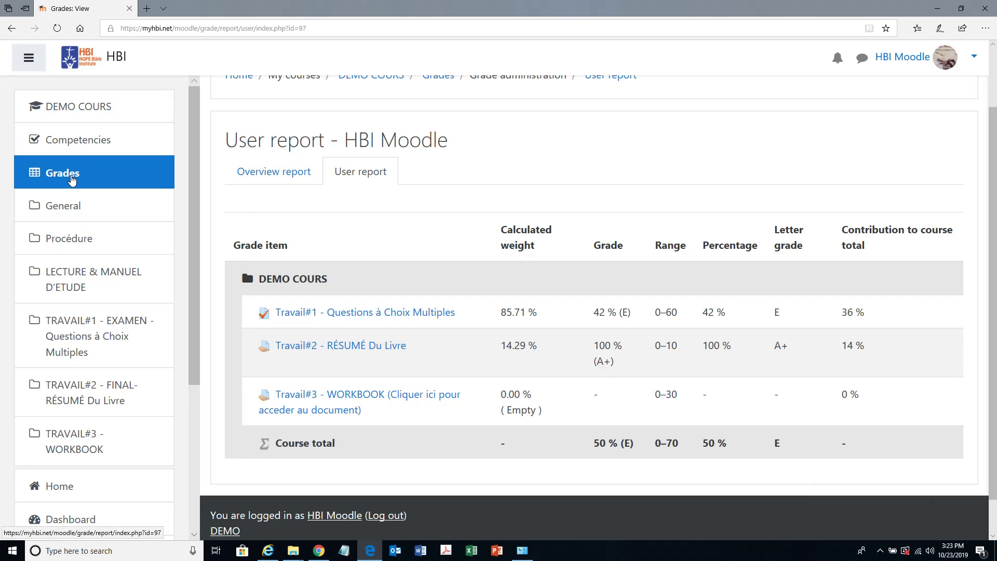
pyautogui.click(73, 179)
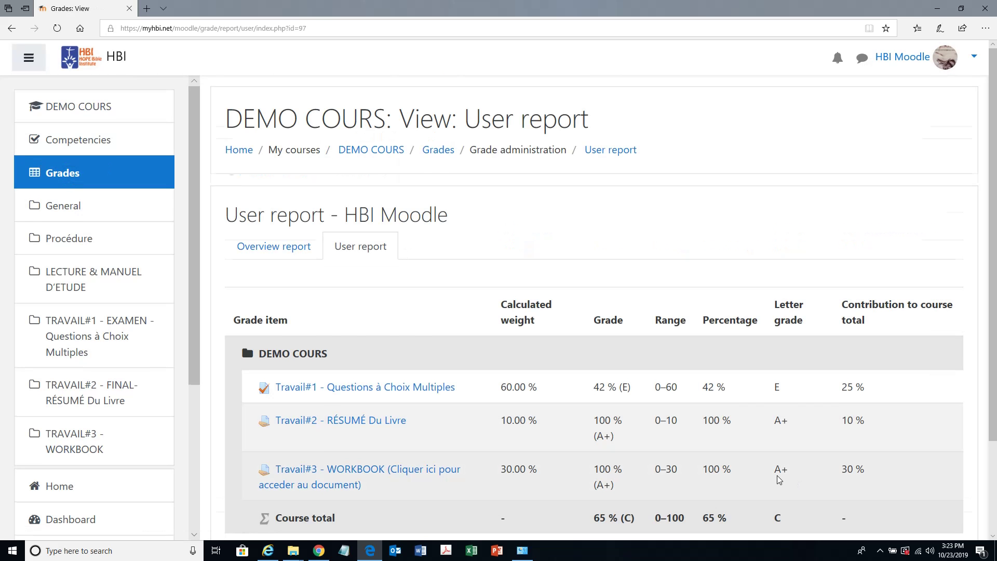
pyautogui.scroll(-3, 852, 350)
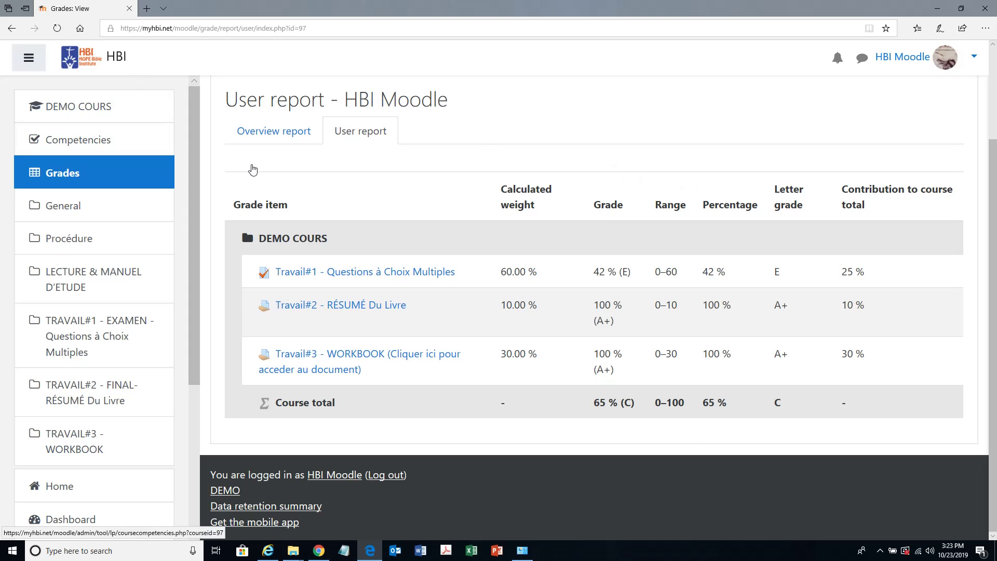
pyautogui.scroll(3, 576, 223)
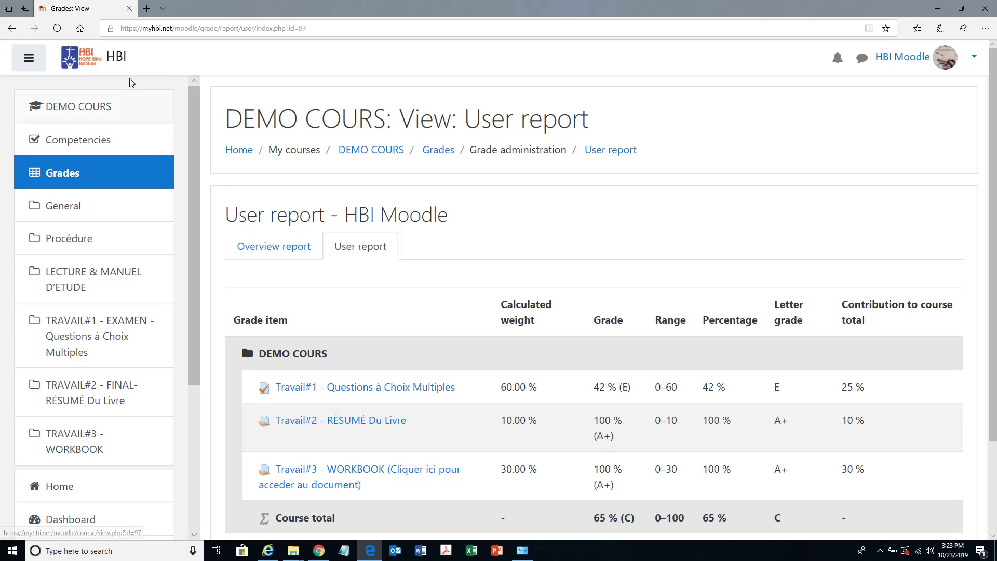
pyautogui.click(119, 59)
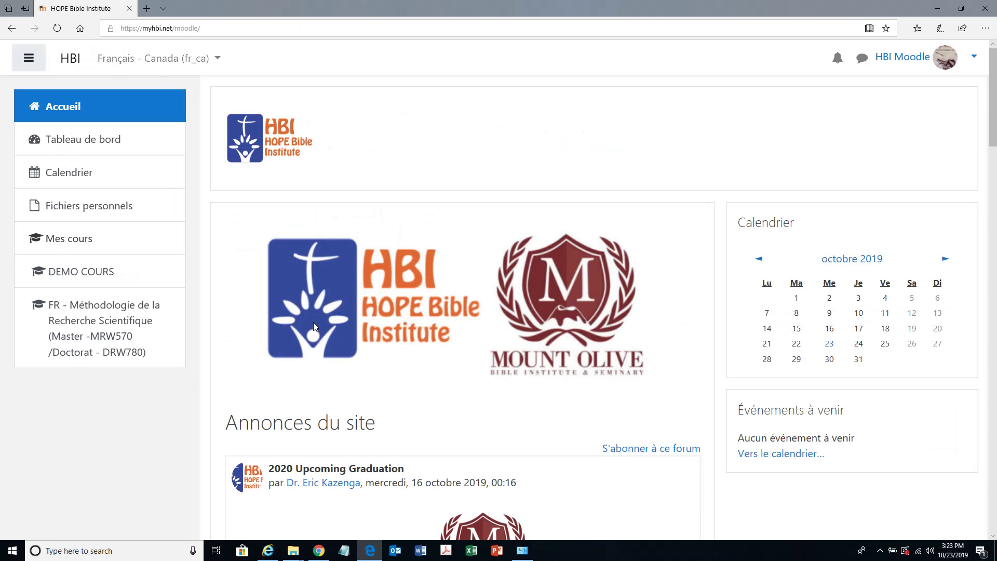
pyautogui.scroll(-4, 304, 320)
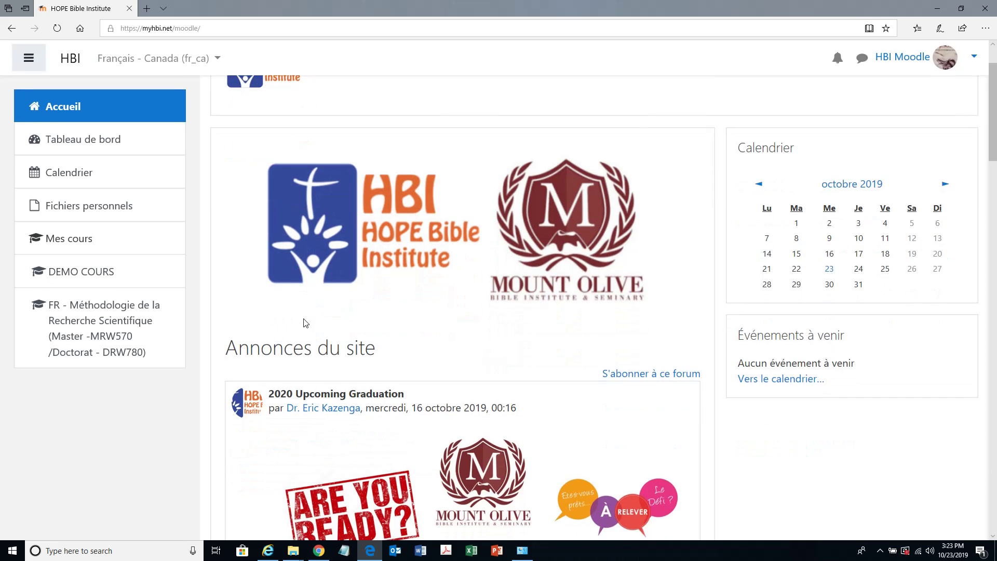
pyautogui.scroll(-1, 303, 318)
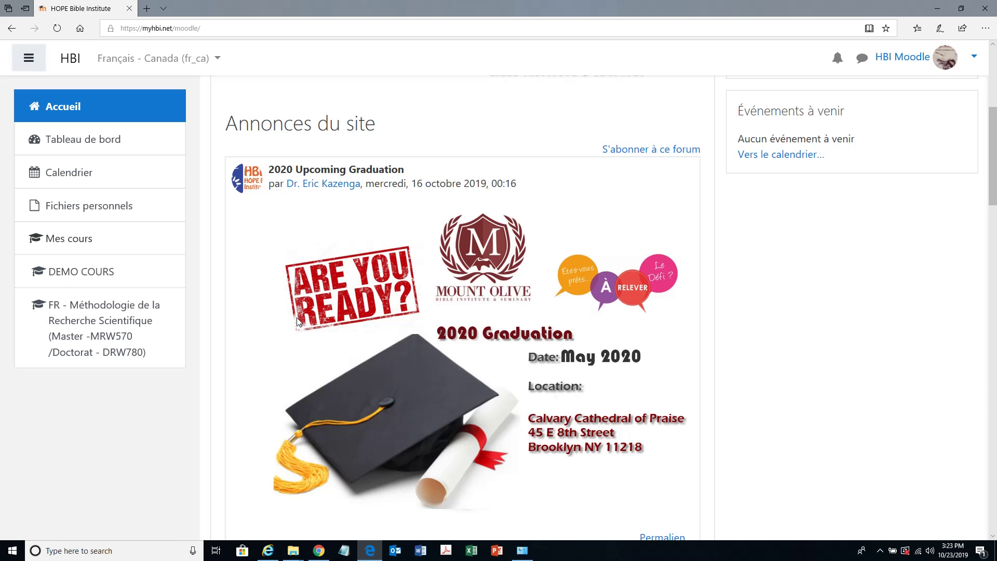
pyautogui.scroll(-1, 297, 322)
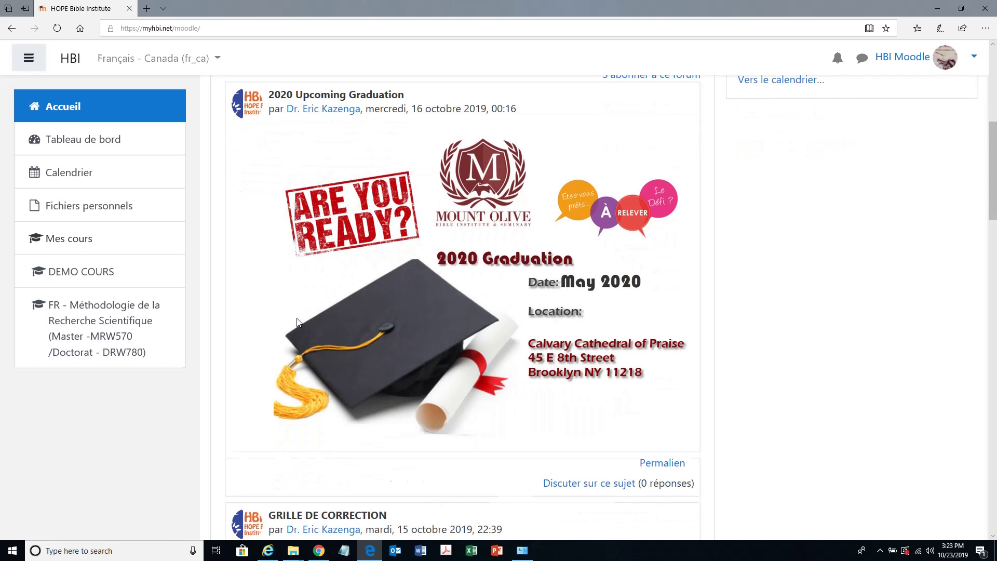
pyautogui.scroll(-2, 296, 322)
pyautogui.scroll(-5, 296, 322)
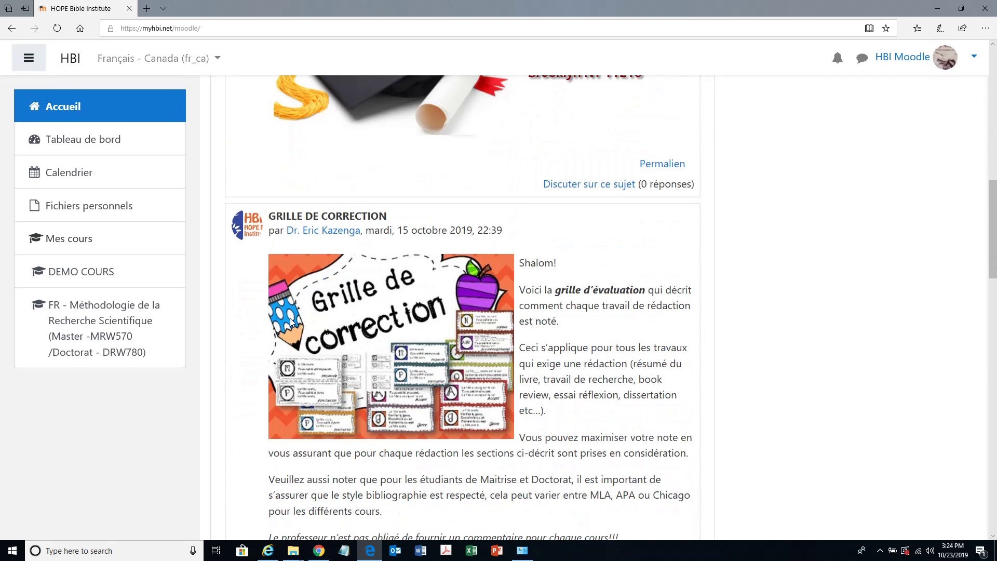
pyautogui.scroll(-4, 289, 322)
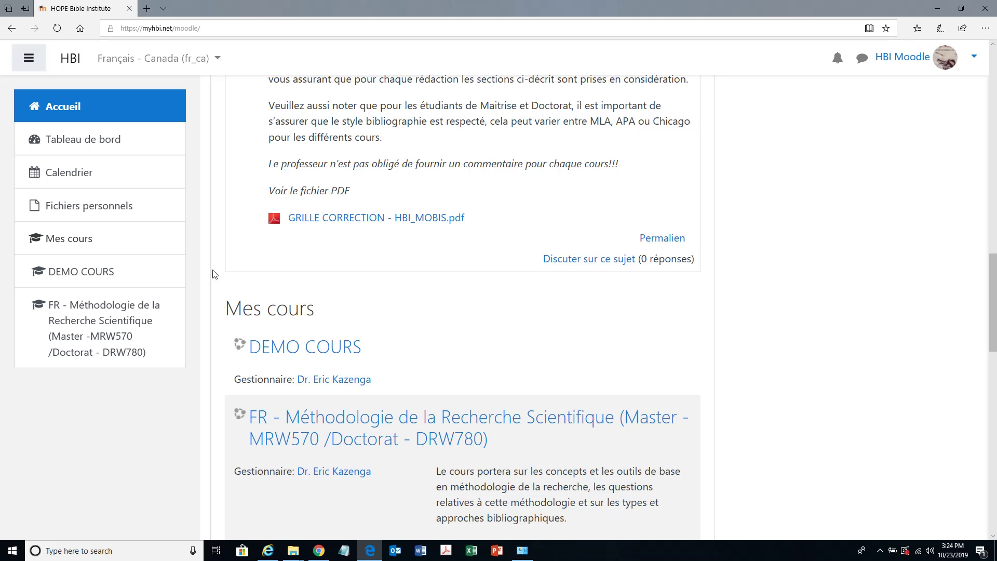
pyautogui.scroll(5, 477, 168)
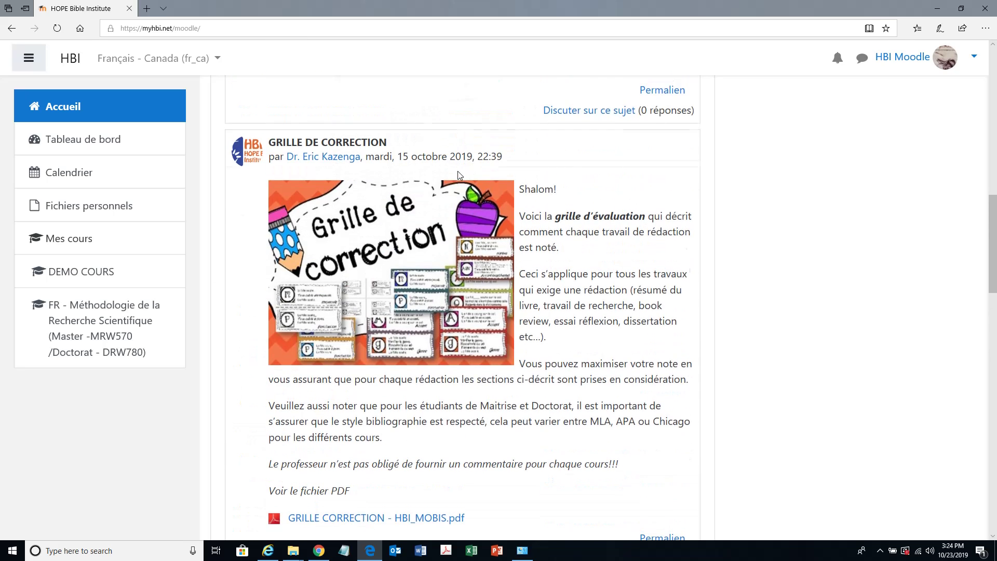
pyautogui.scroll(3, 459, 174)
pyautogui.scroll(5, 458, 174)
pyautogui.scroll(-5, 451, 175)
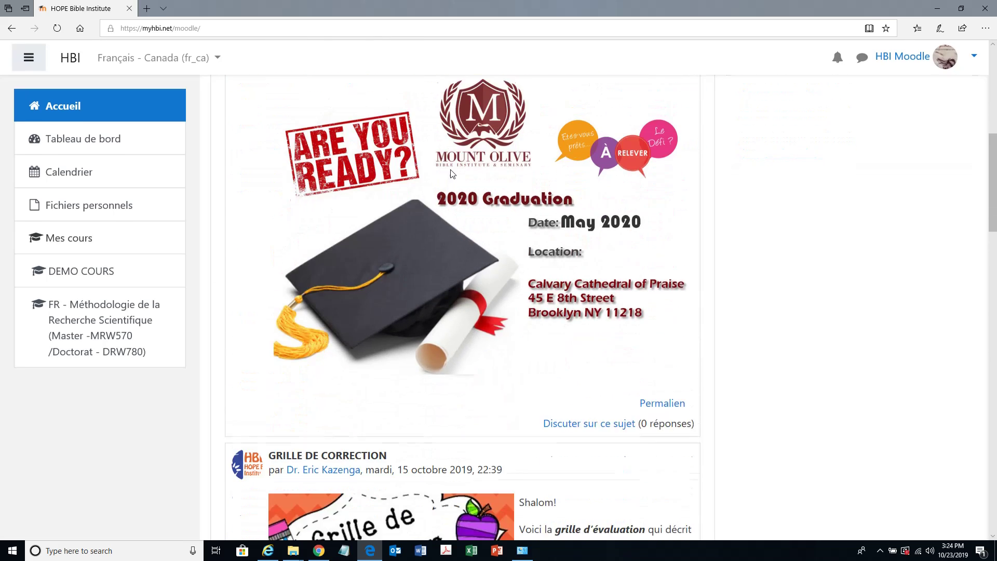
pyautogui.scroll(-6, 444, 175)
pyautogui.scroll(4, 443, 173)
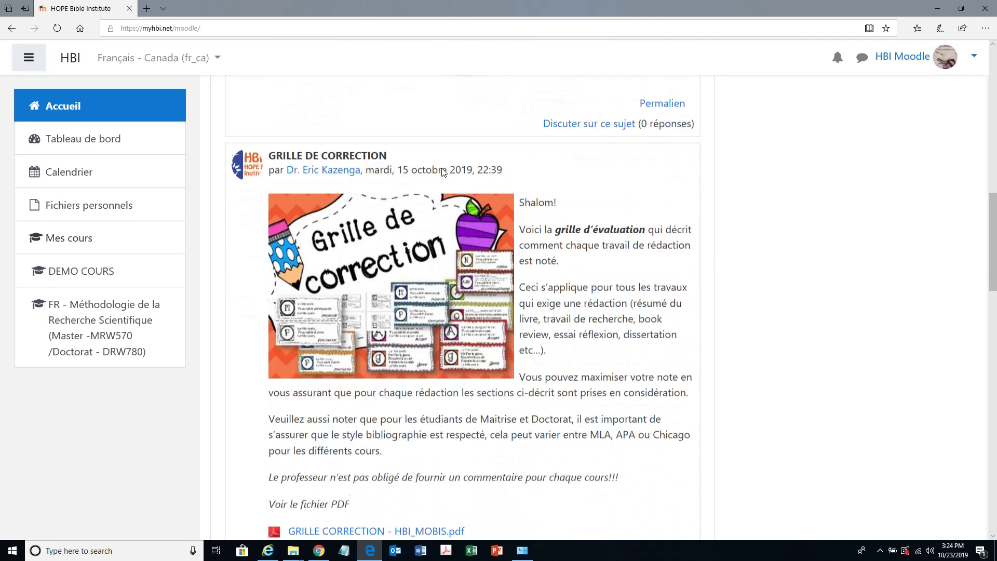
pyautogui.scroll(-3, 441, 171)
pyautogui.scroll(-1, 442, 171)
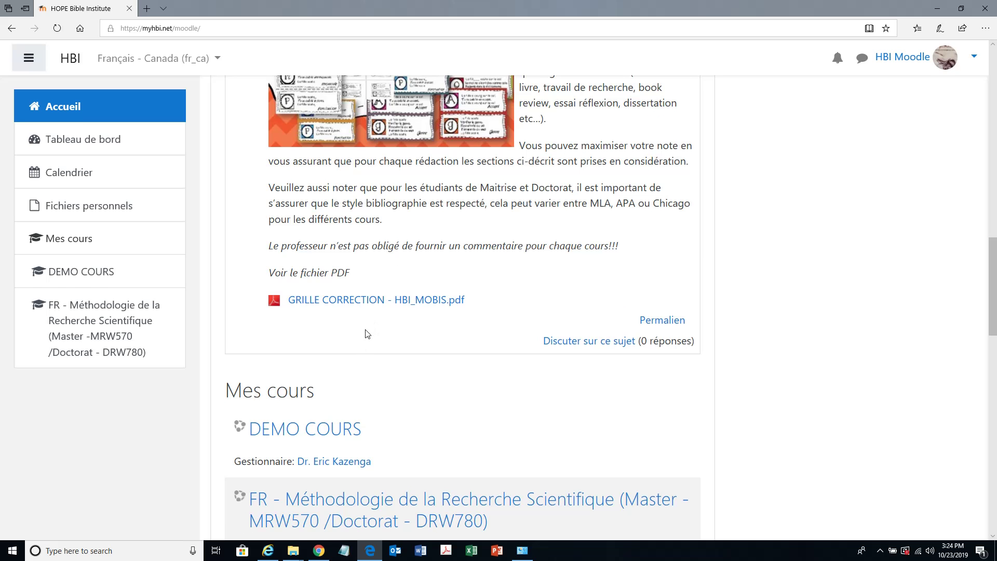
pyautogui.scroll(-2, 367, 334)
pyautogui.scroll(-2, 365, 333)
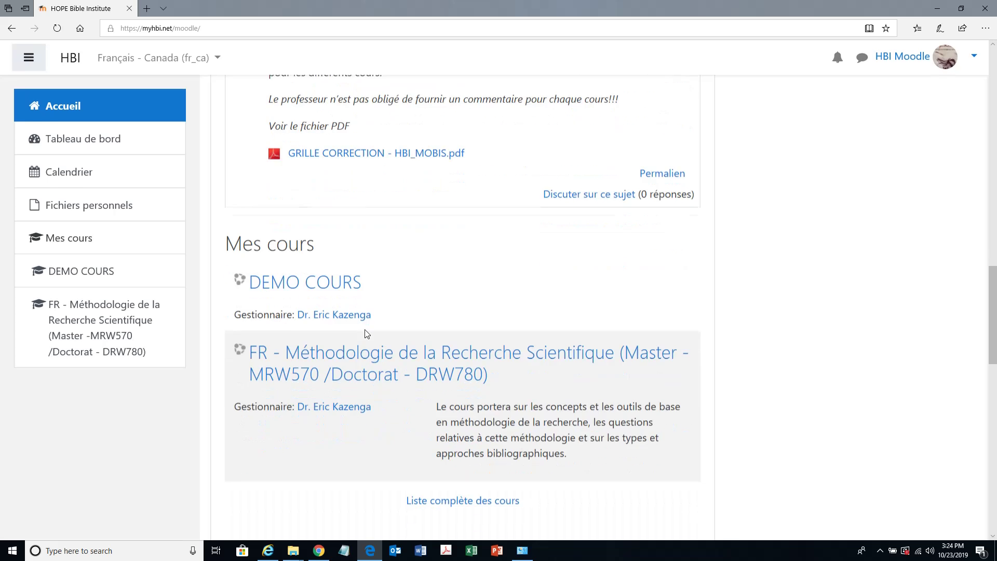
pyautogui.scroll(-2, 362, 333)
pyautogui.scroll(-2, 362, 333)
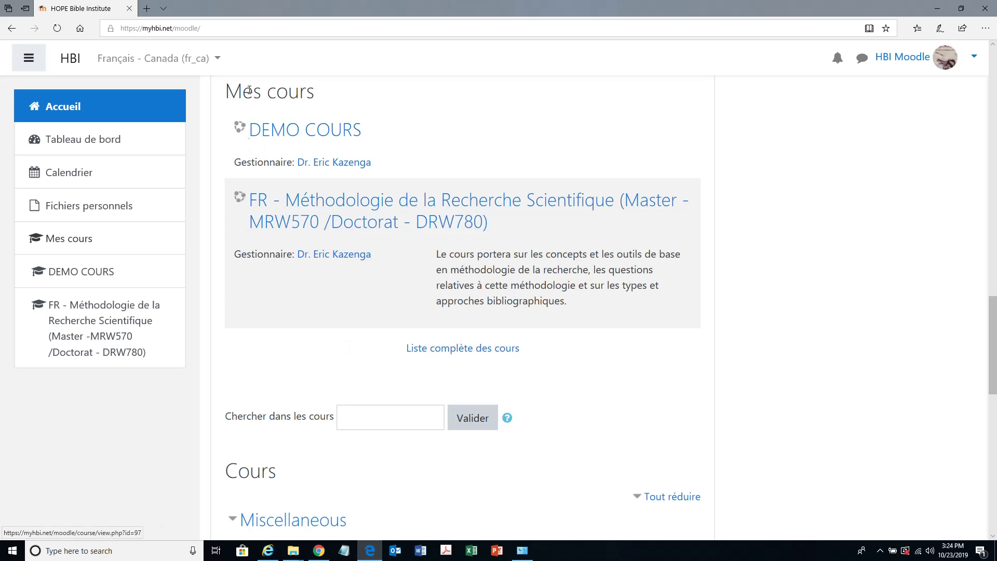
pyautogui.moveTo(227, 92); pyautogui.dragTo(312, 92)
pyautogui.click(314, 92)
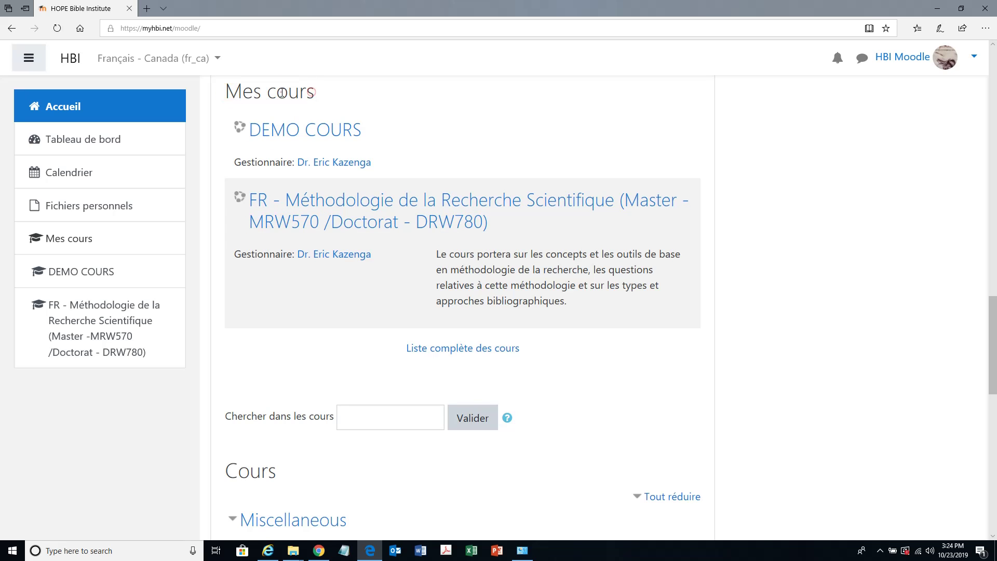
pyautogui.tripleClick(282, 93)
pyautogui.click(272, 92)
# - Open the FR - Méthodologie de la Recherche Scientifique course and scroll down to its EXAMEN section
pyautogui.click(327, 207)
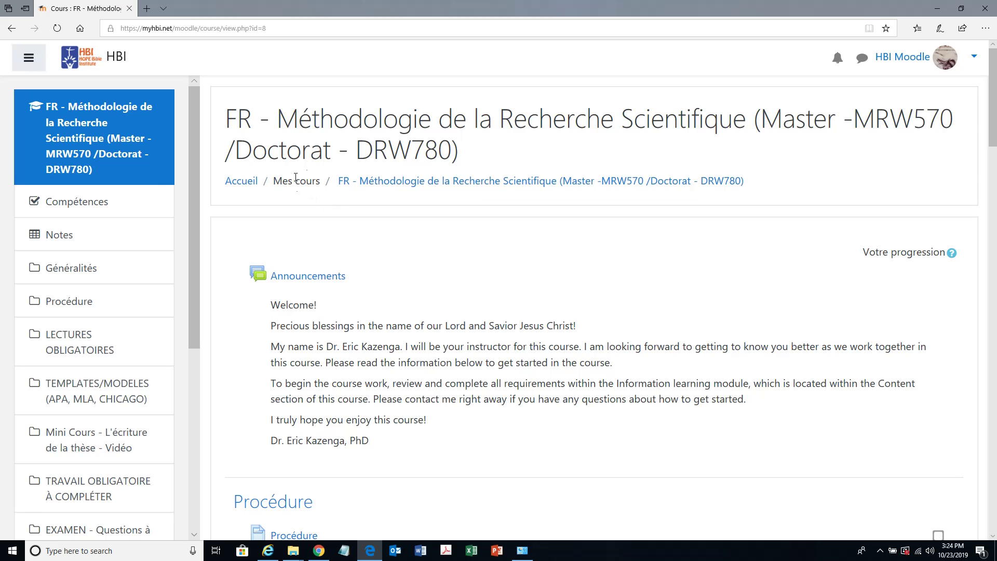
pyautogui.scroll(-8, 400, 349)
pyautogui.scroll(-3, 401, 350)
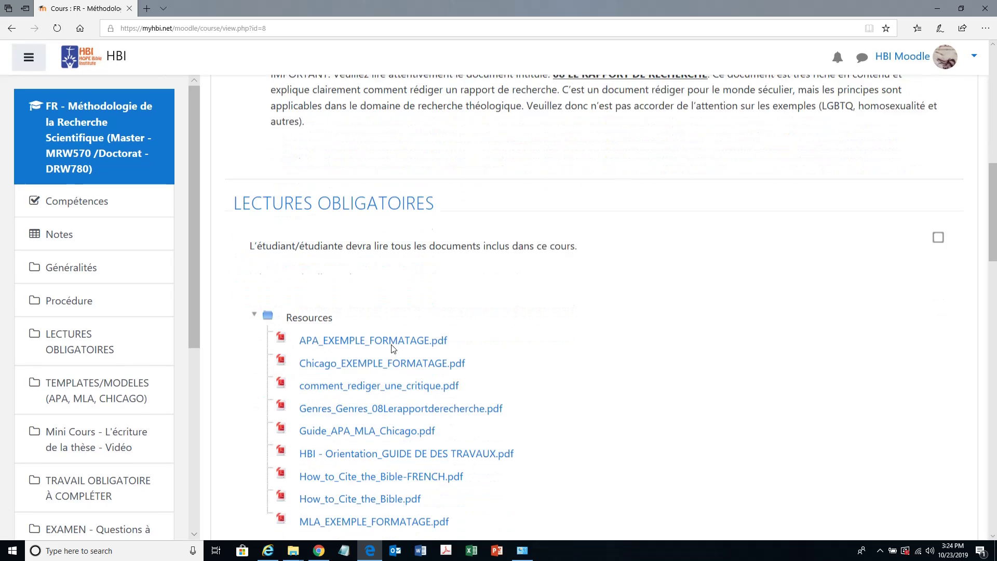
pyautogui.scroll(-1, 533, 346)
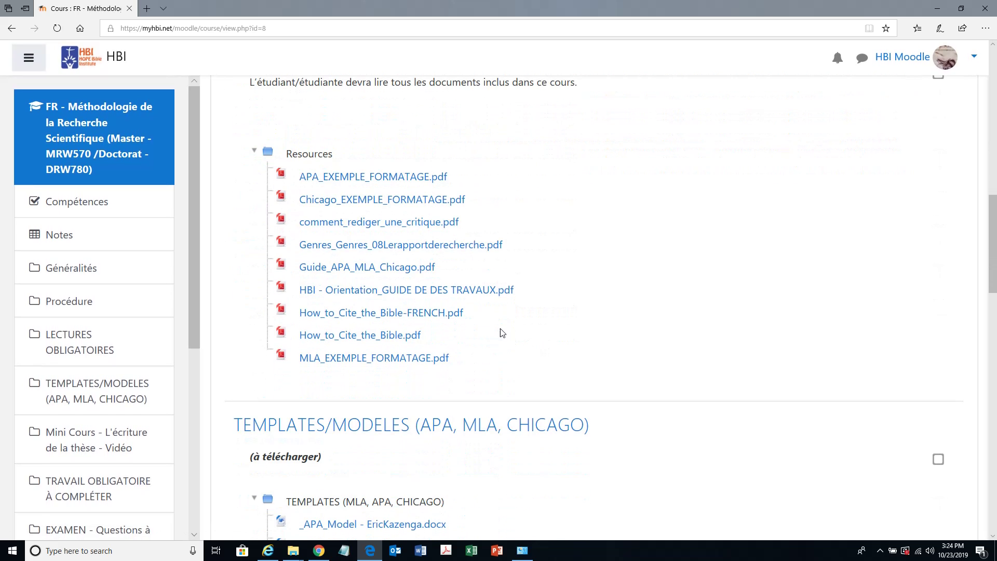
pyautogui.scroll(-2, 472, 391)
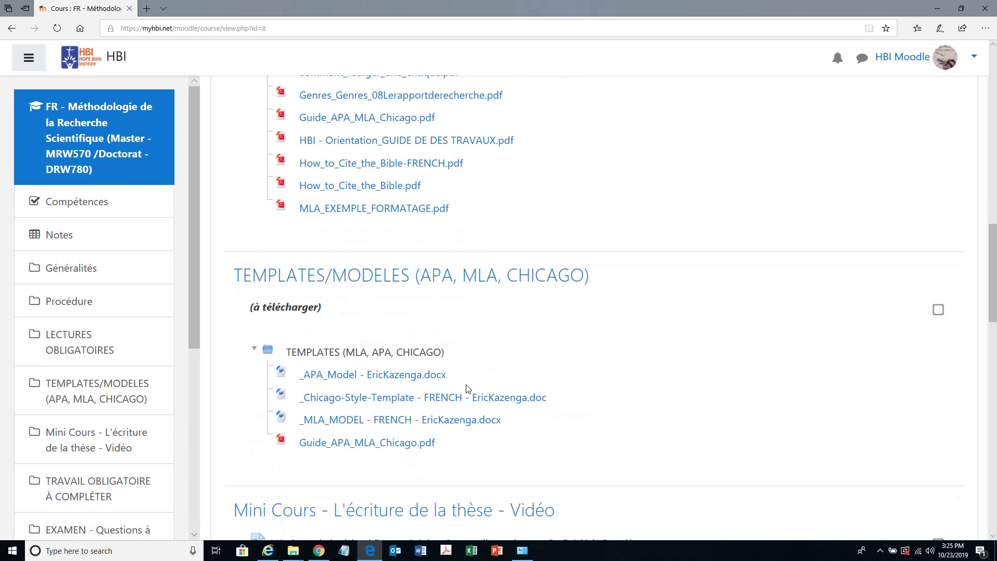
pyautogui.scroll(-1, 468, 388)
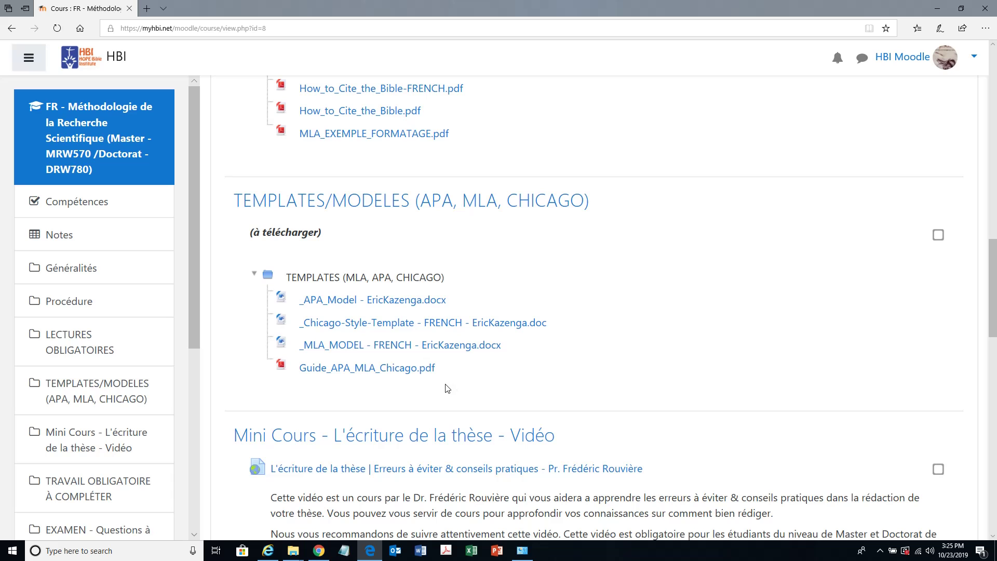
pyautogui.scroll(-1, 430, 388)
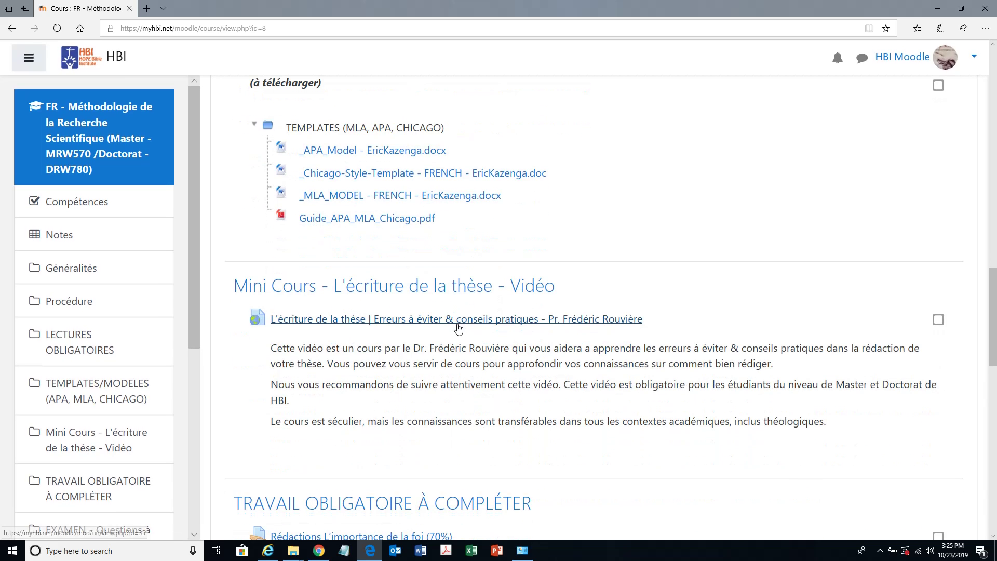
pyautogui.scroll(-1, 460, 329)
pyautogui.scroll(-1, 451, 327)
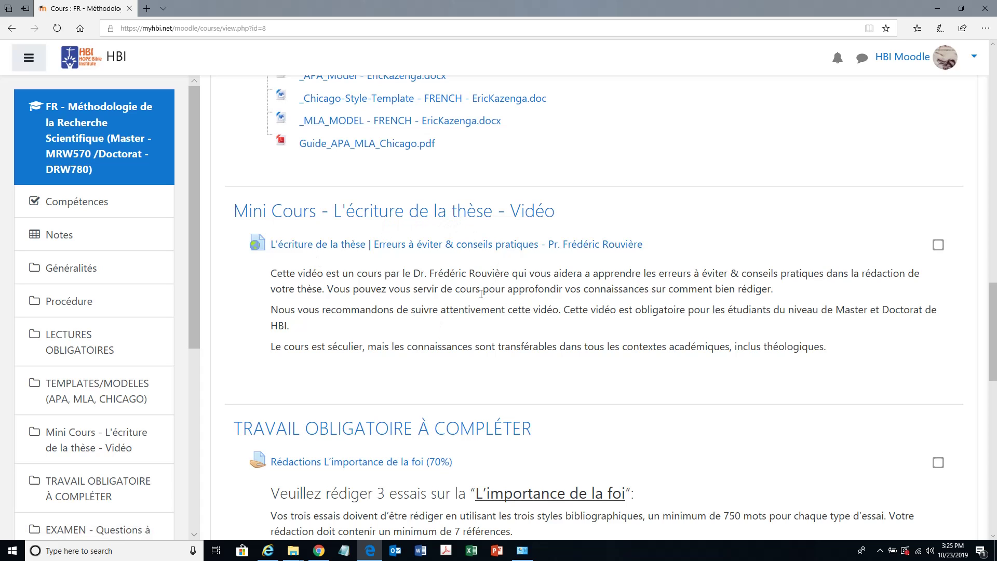
pyautogui.scroll(-1, 478, 290)
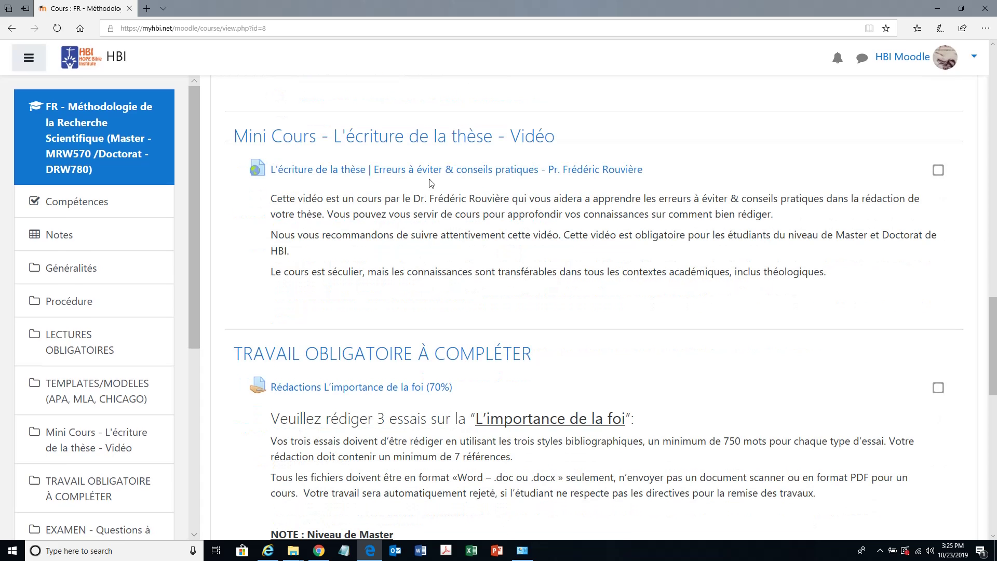
pyautogui.scroll(-1, 519, 292)
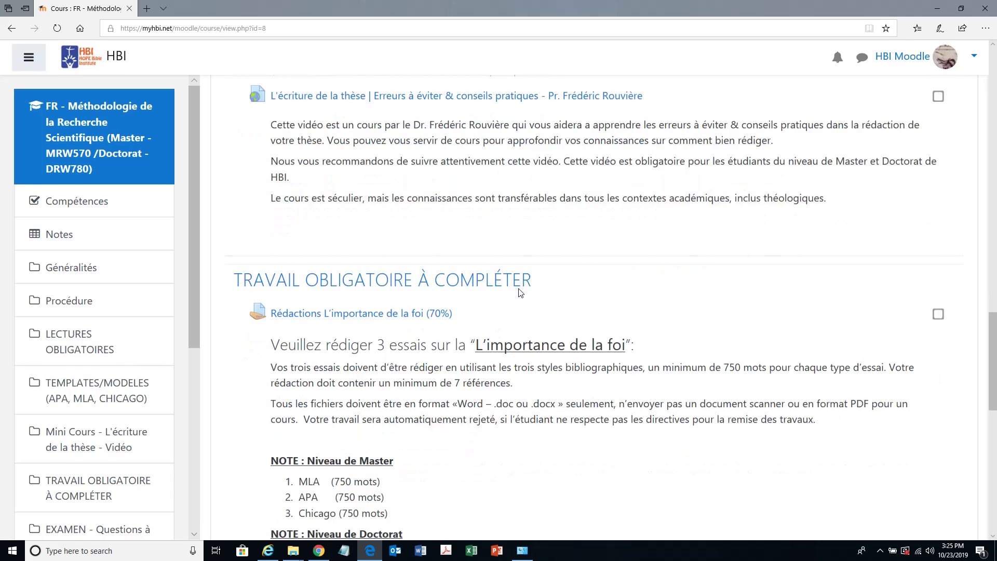
pyautogui.scroll(-1, 519, 292)
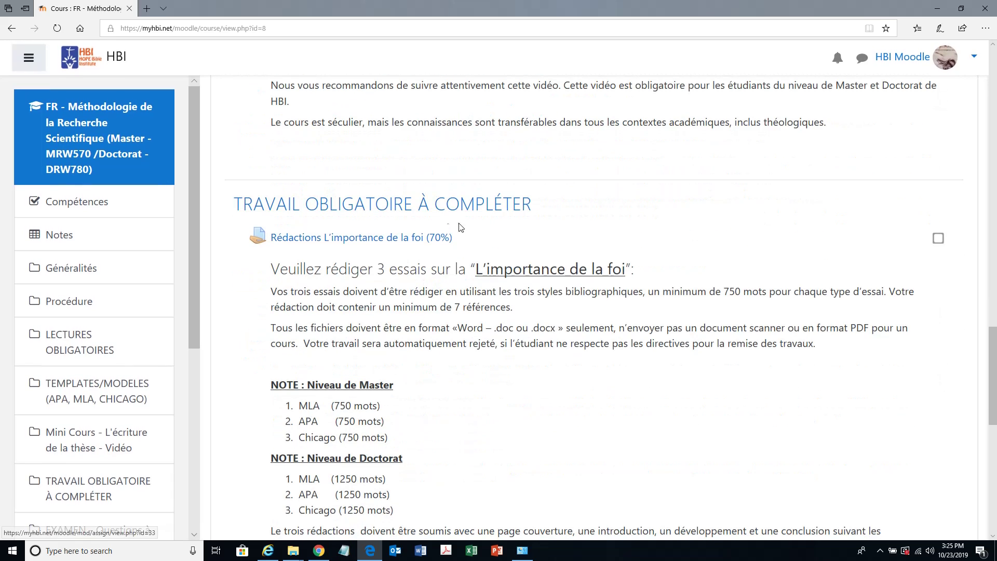
pyautogui.scroll(-1, 442, 283)
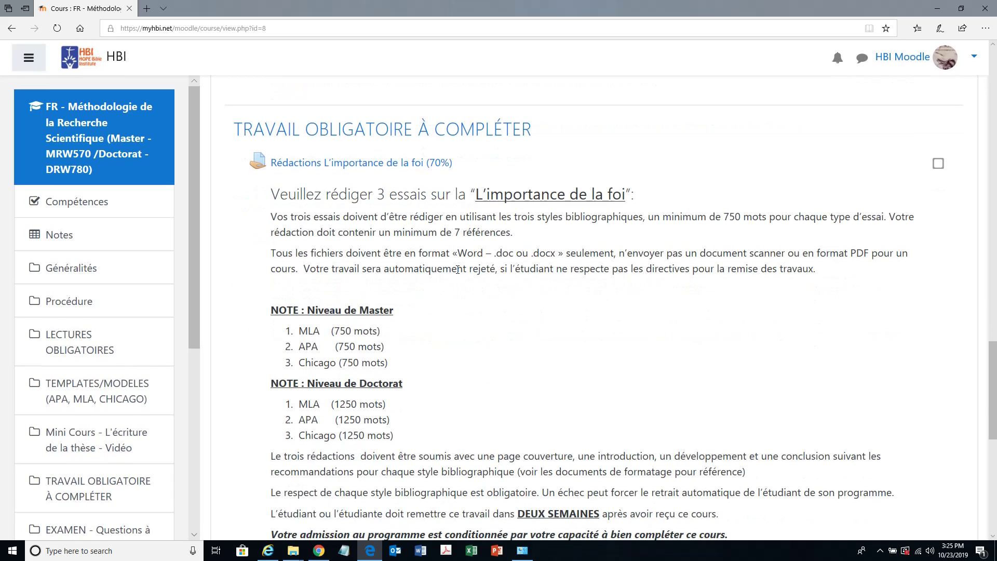
pyautogui.scroll(-5, 457, 269)
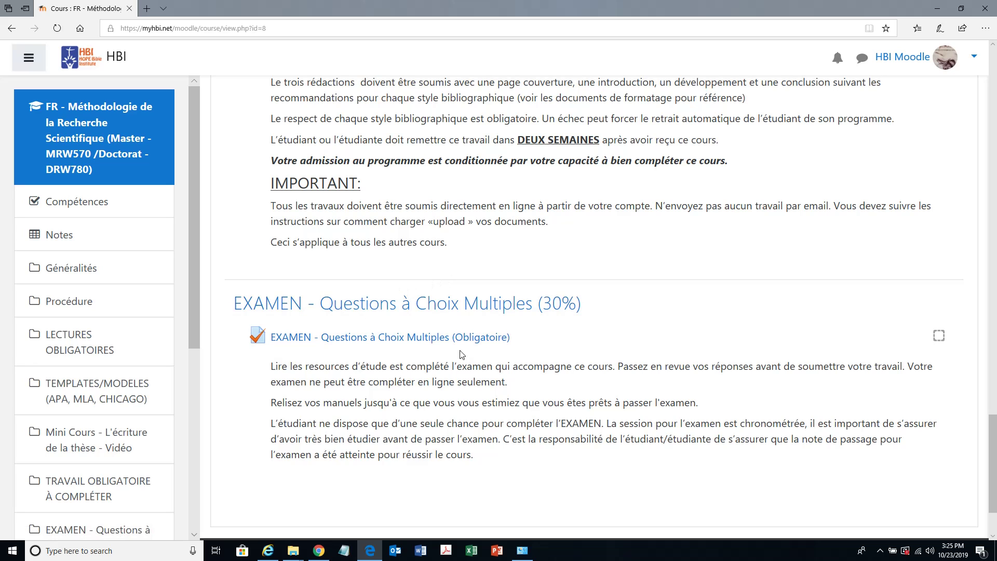
pyautogui.scroll(-2, 450, 354)
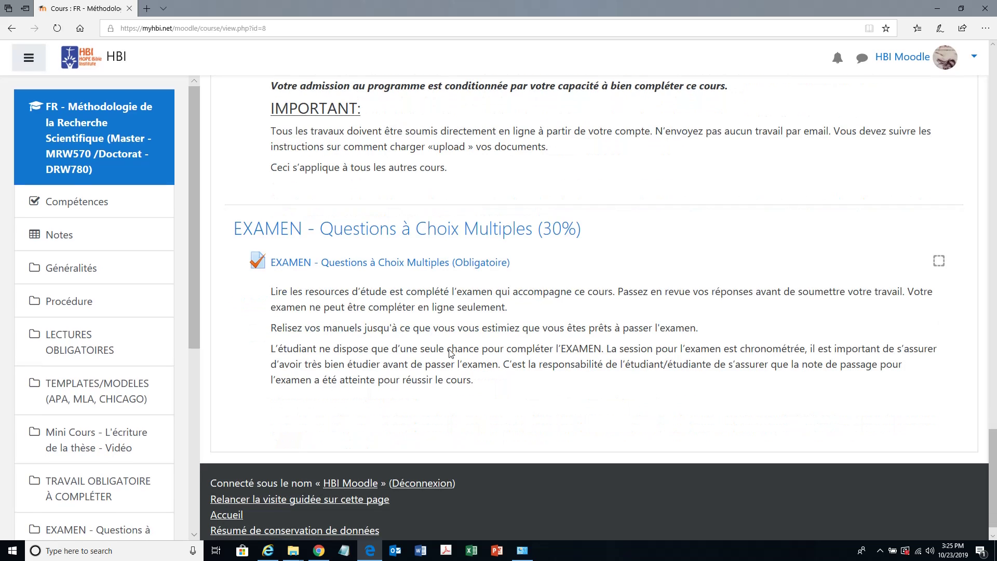
# - Scroll back to the top of the course page and return to the HBI site homepage
pyautogui.scroll(3, 439, 359)
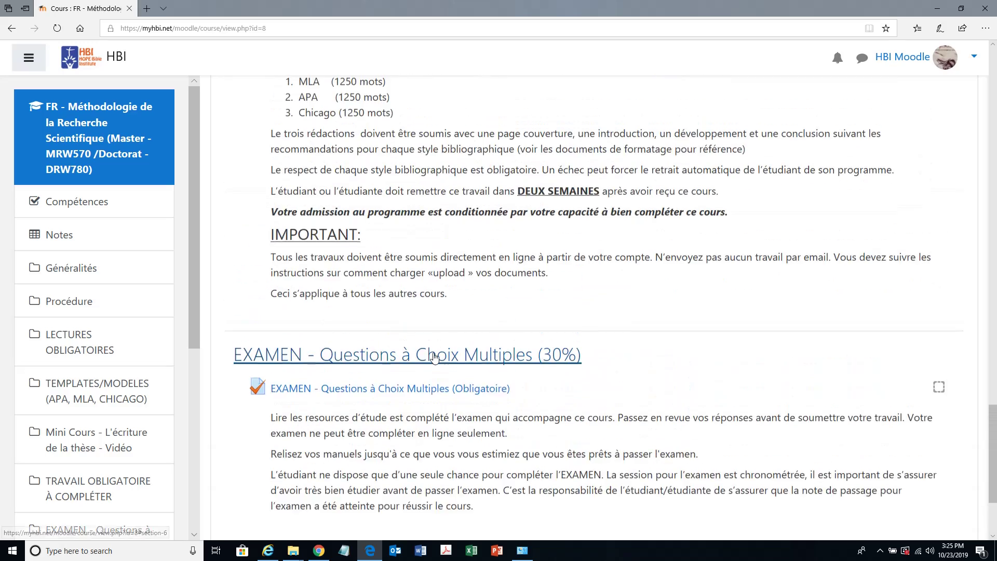
pyautogui.scroll(10, 430, 343)
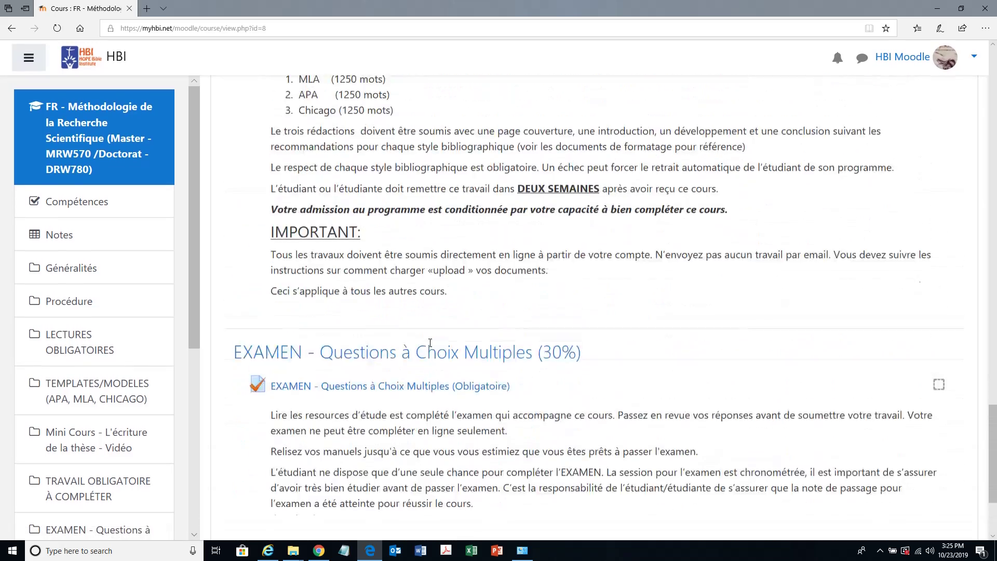
pyautogui.scroll(10, 423, 337)
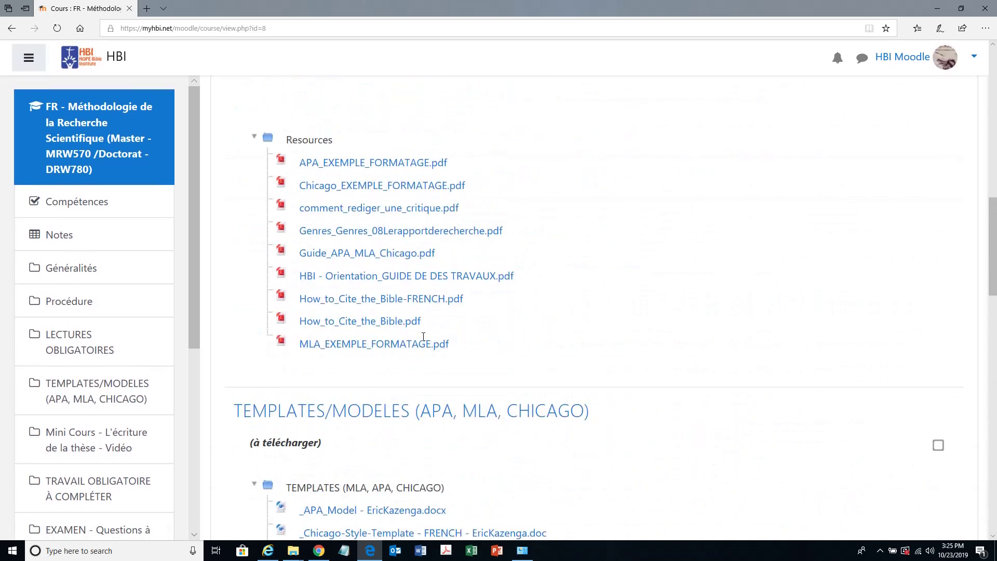
pyautogui.click(116, 60)
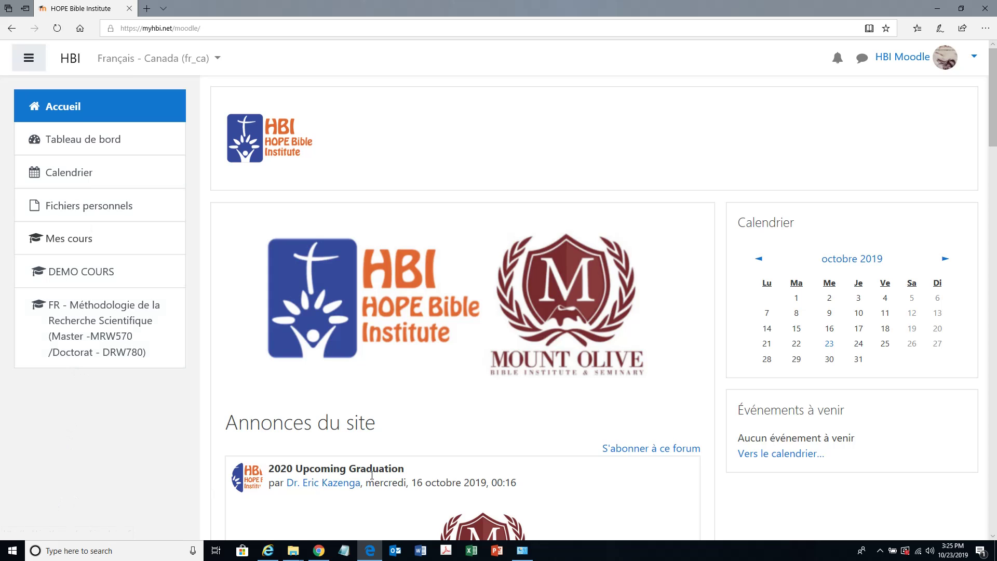
# - Reload the HBI site homepage from the site name in the header
pyautogui.scroll(-4, 551, 429)
pyautogui.scroll(4, 552, 488)
pyautogui.click(72, 63)
# - Scroll through the Annonces du site posts, then bring up the screen recorder's controls
pyautogui.moveTo(533, 552)
pyautogui.scroll(-3, 717, 514)
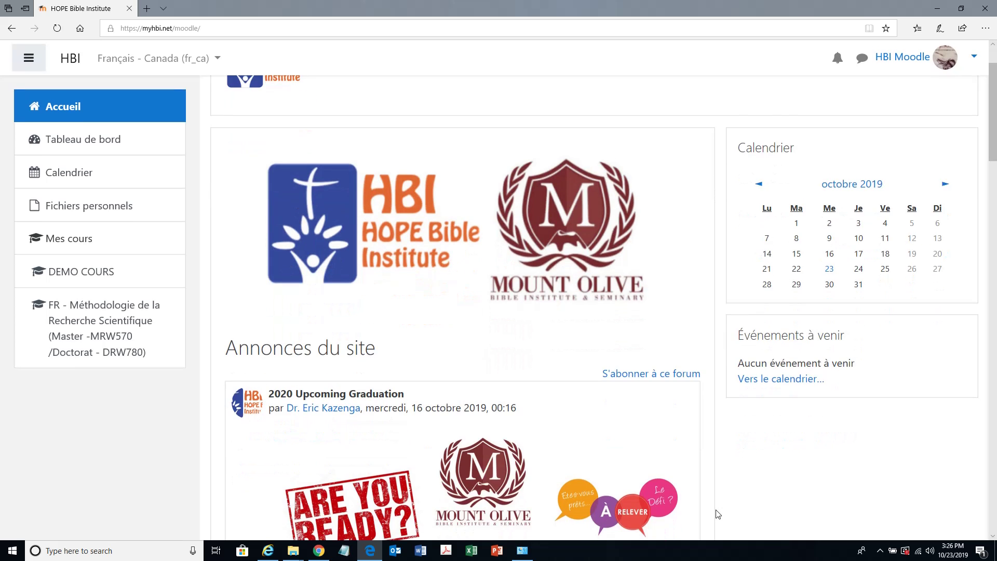
pyautogui.scroll(-1, 717, 514)
pyautogui.scroll(-1, 717, 514)
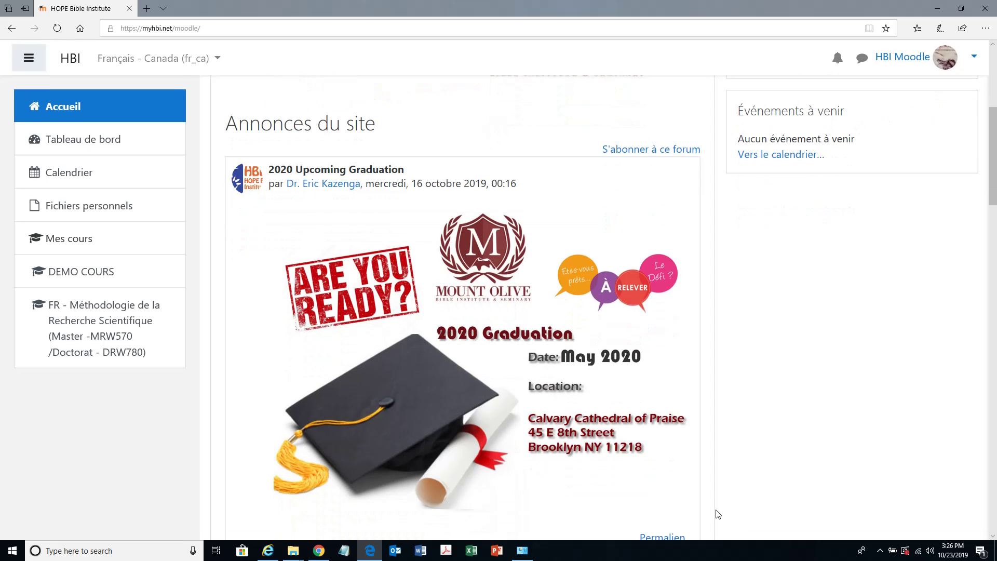
pyautogui.scroll(-1, 717, 514)
pyautogui.scroll(-3, 717, 514)
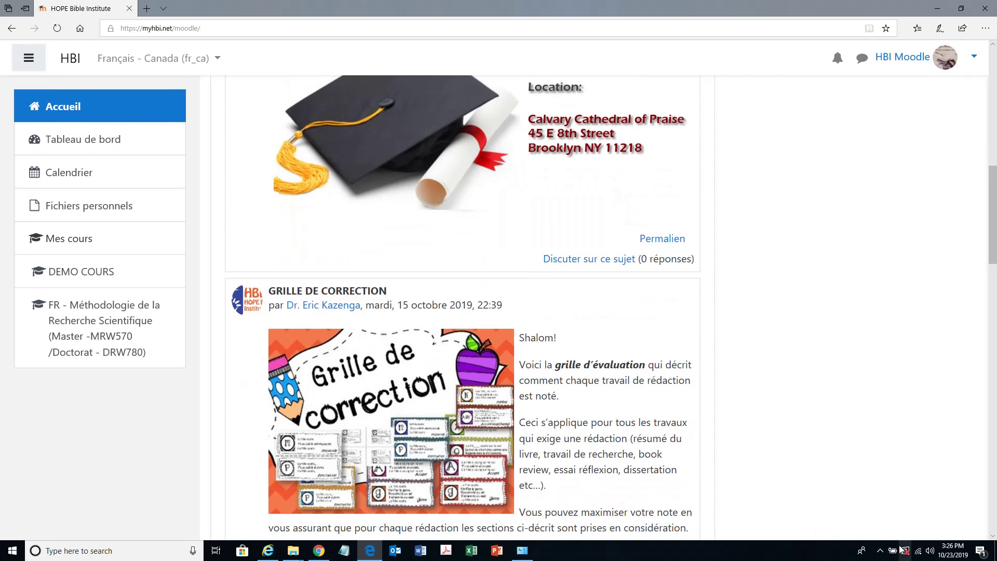
pyautogui.click(880, 550)
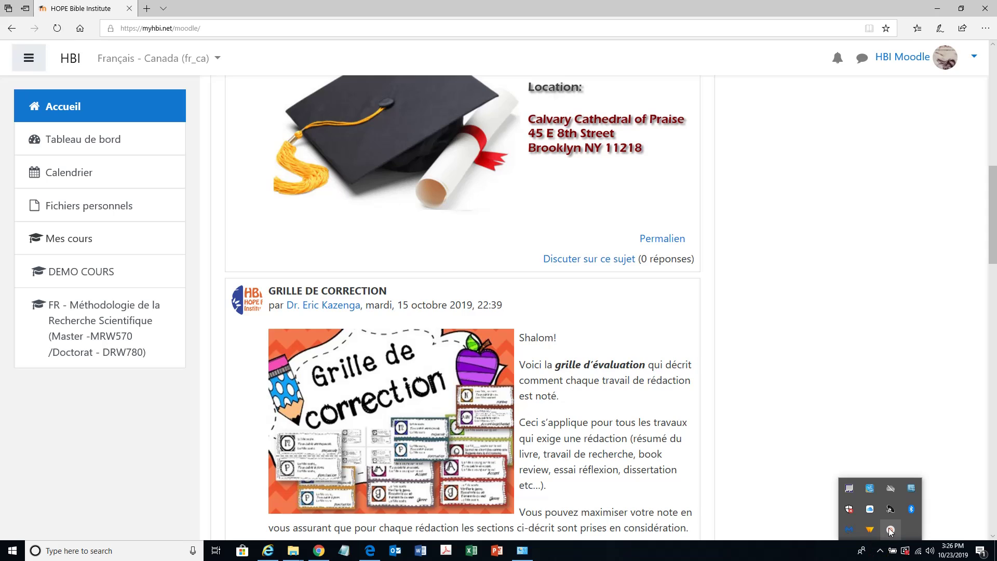
pyautogui.click(890, 529)
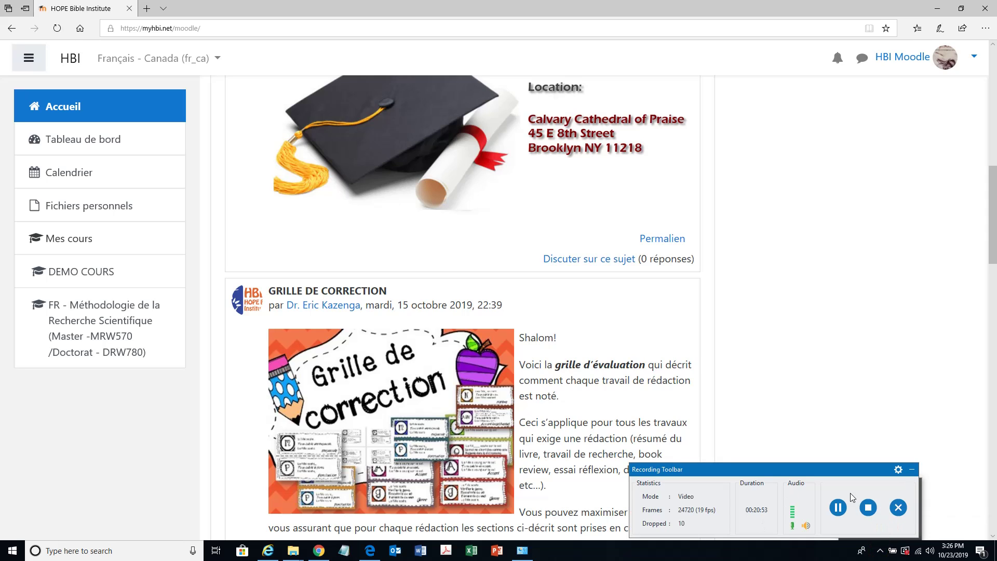